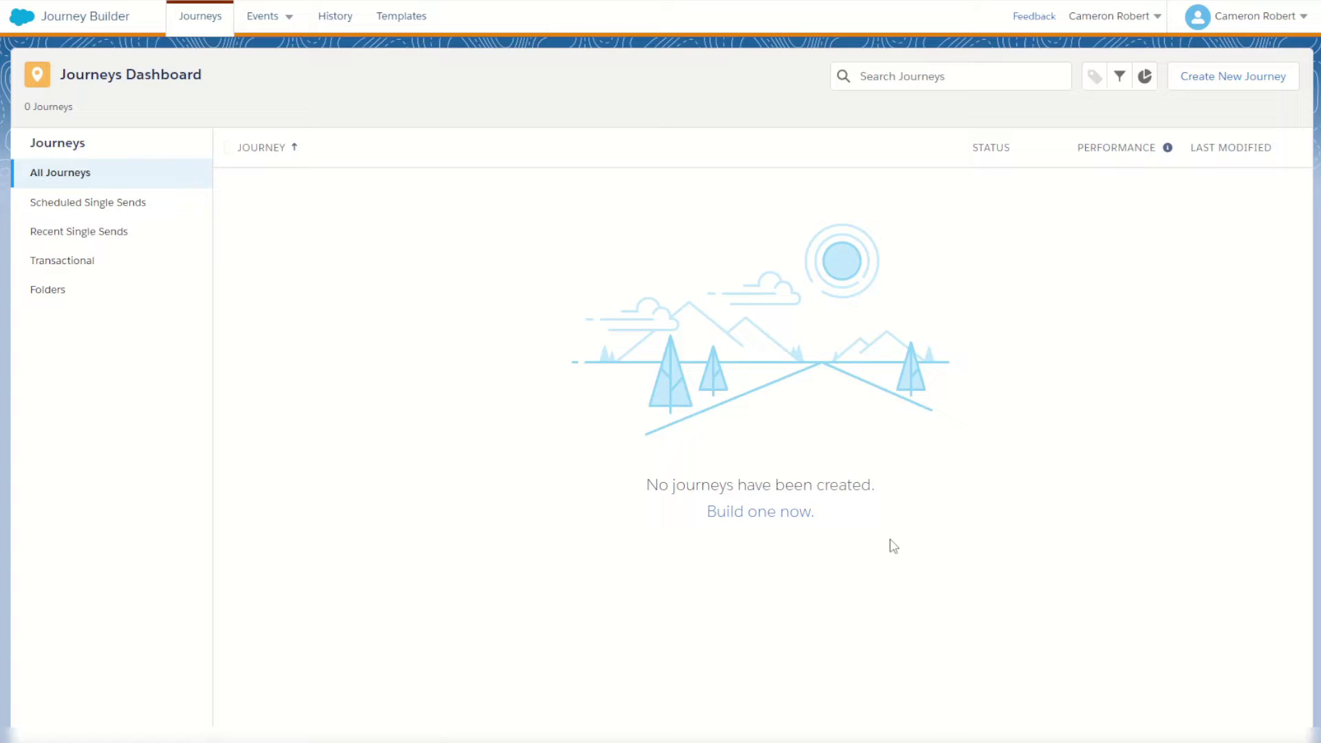
Create a new Multi-Step Journey
{"action": "left_click", "coordinate": [1201, 84]}
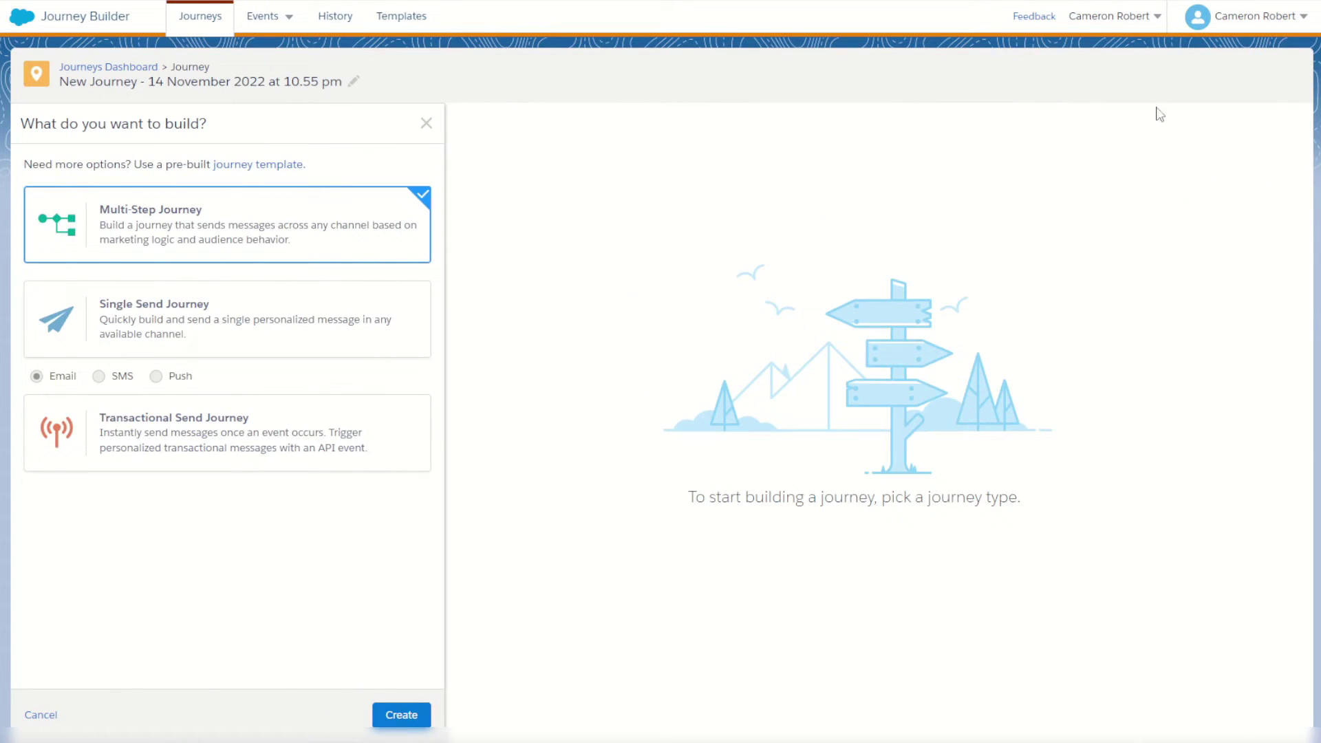
{"action": "left_click", "coordinate": [372, 239]}
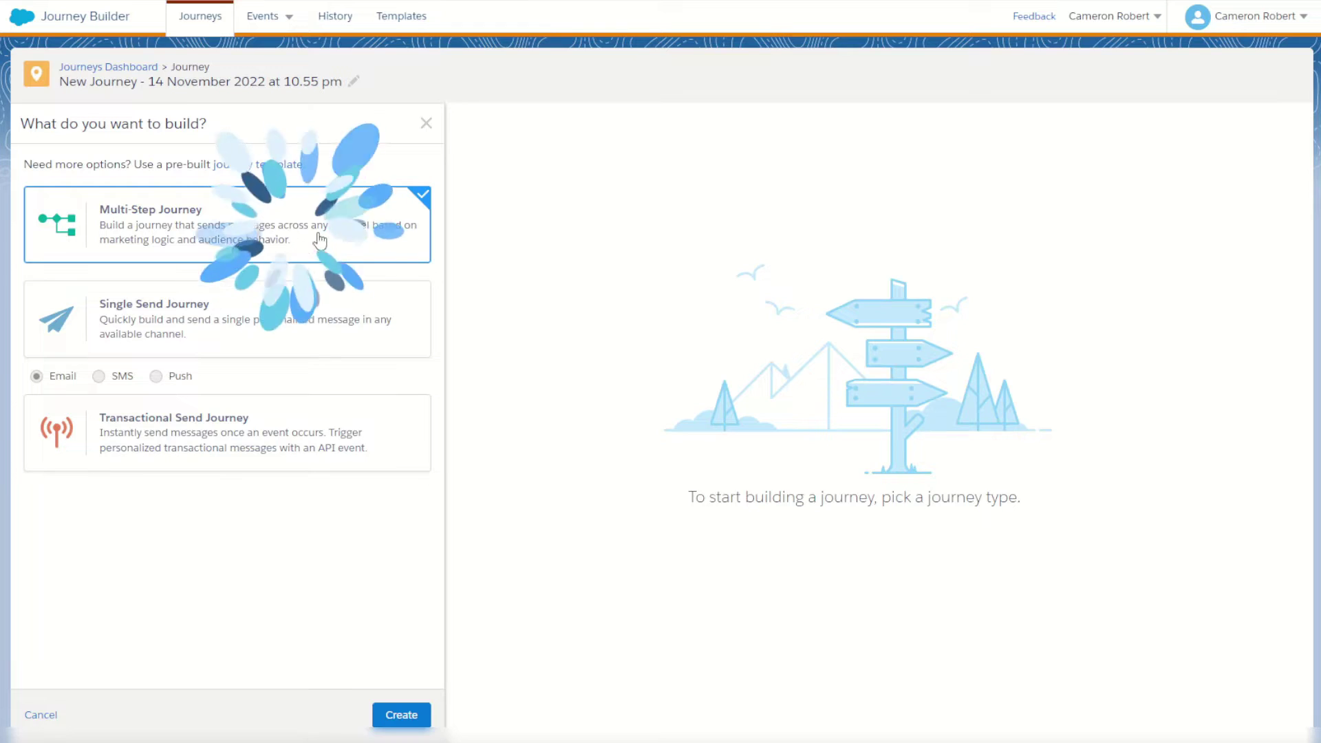
{"action": "left_click", "coordinate": [410, 716]}
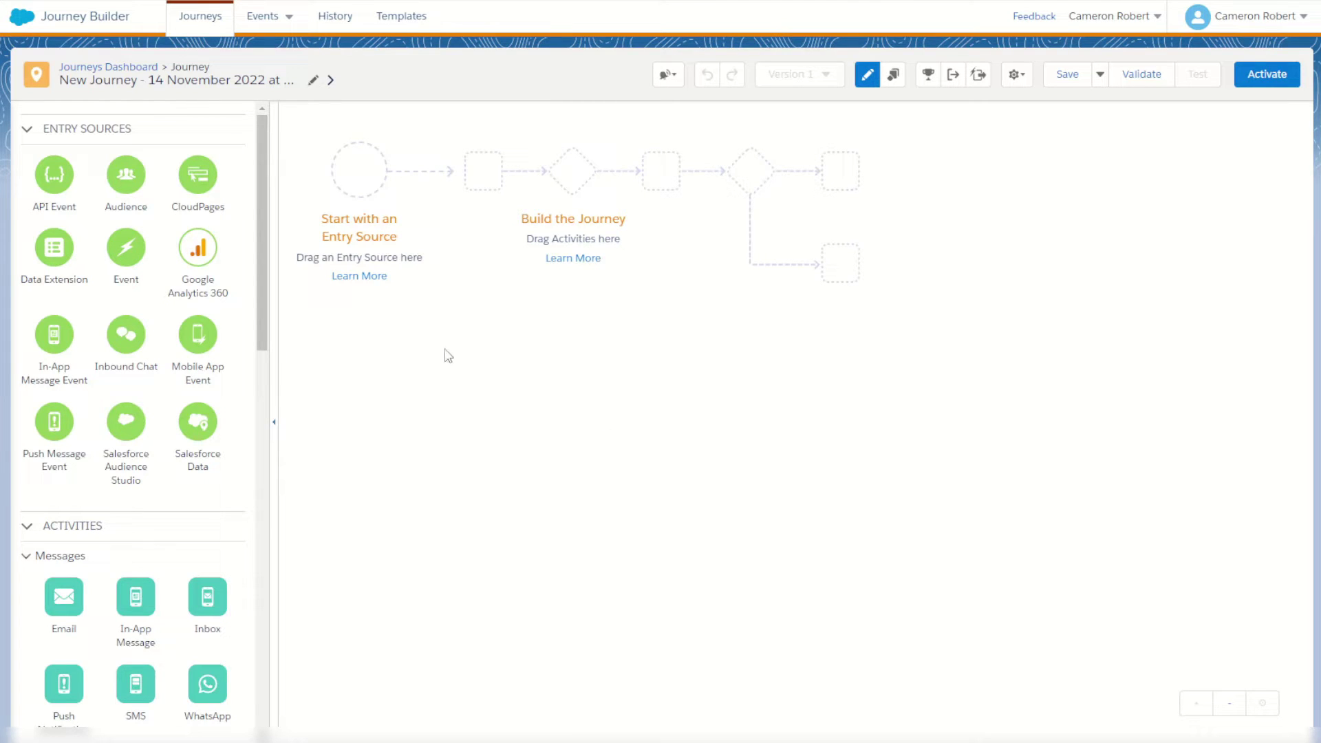
Rename the journey to 'New Record'
{"action": "left_click", "coordinate": [313, 83]}
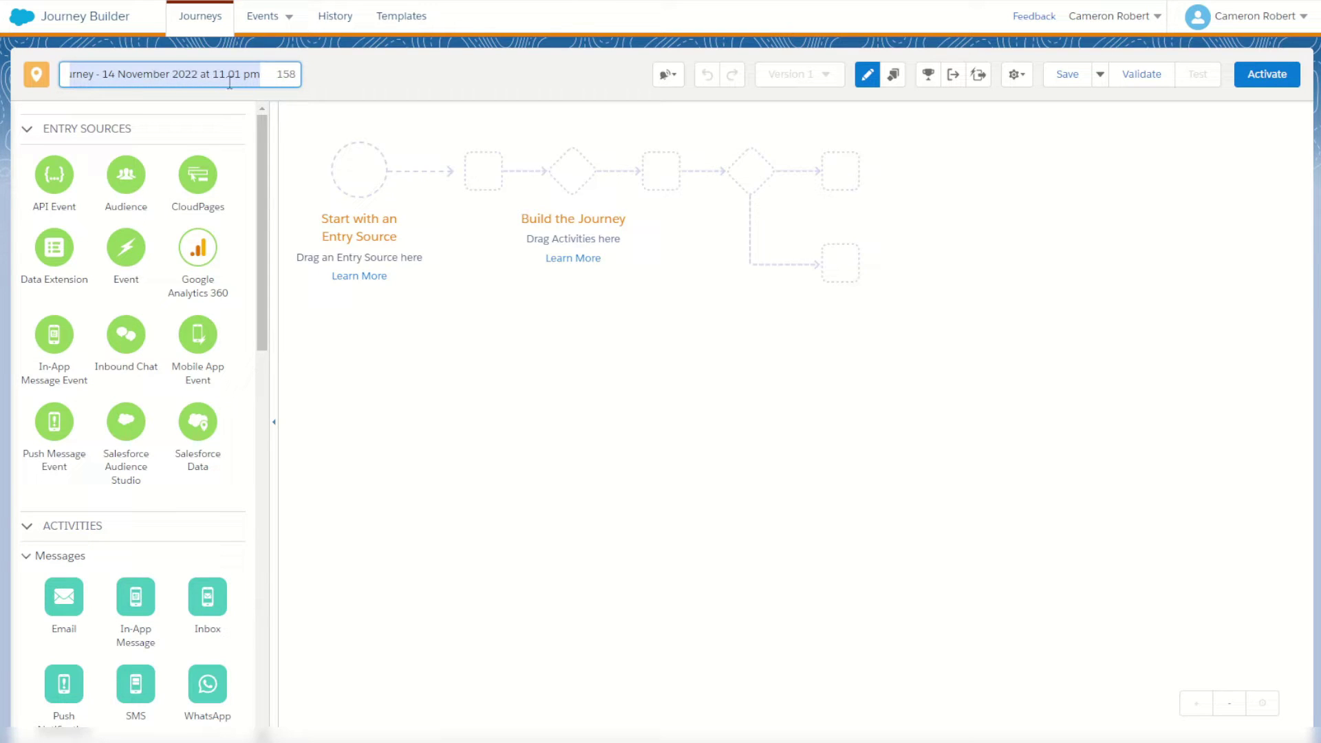
{"action": "type", "text": "New Record"}
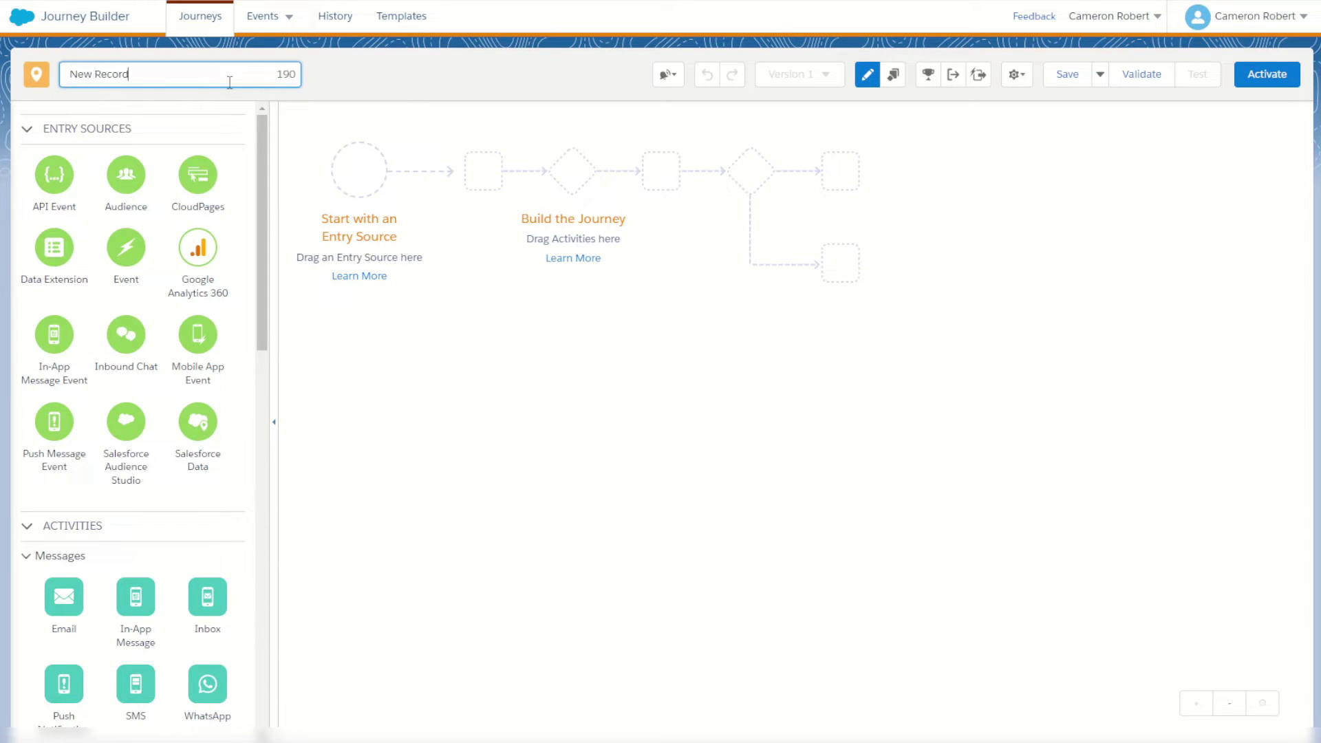
{"action": "key", "text": "Return"}
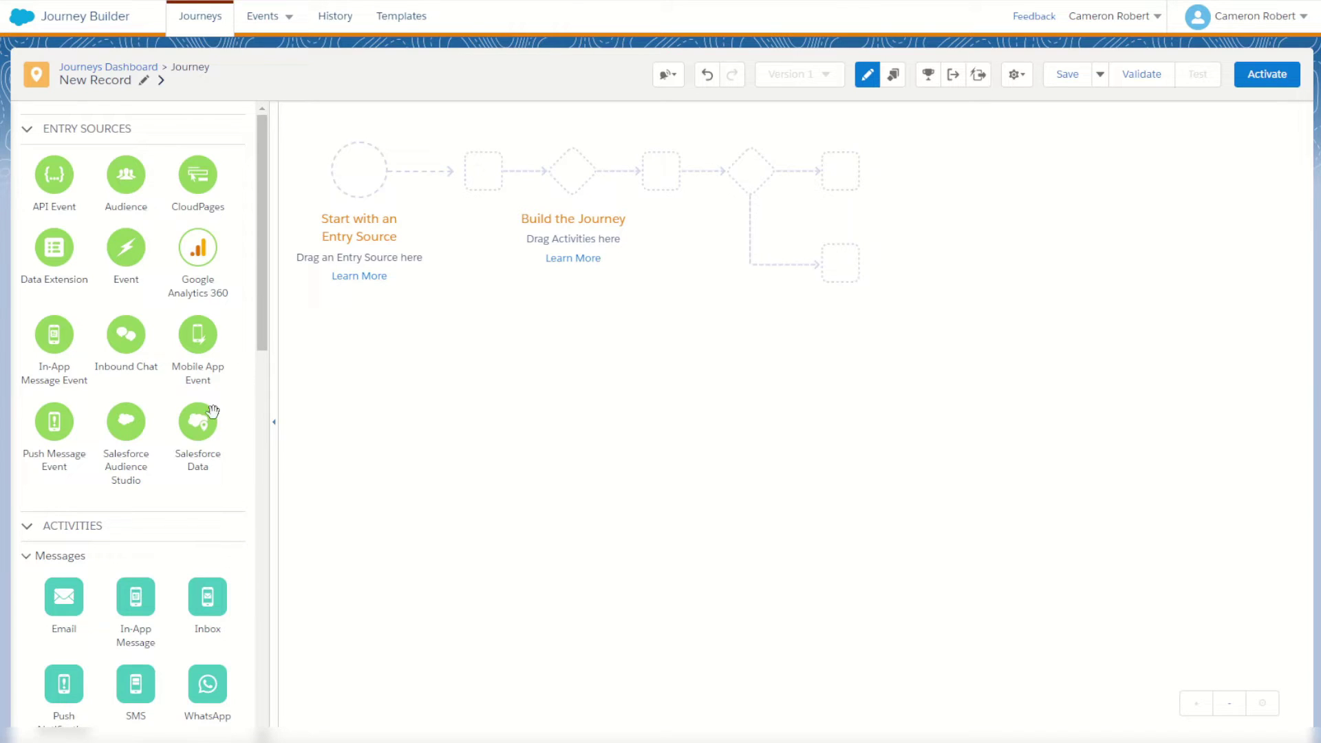
Place Salesforce Data as the journey's entry source and continue to object selection
{"action": "left_click_drag", "start_coordinate": [197, 431], "coordinate": [363, 172]}
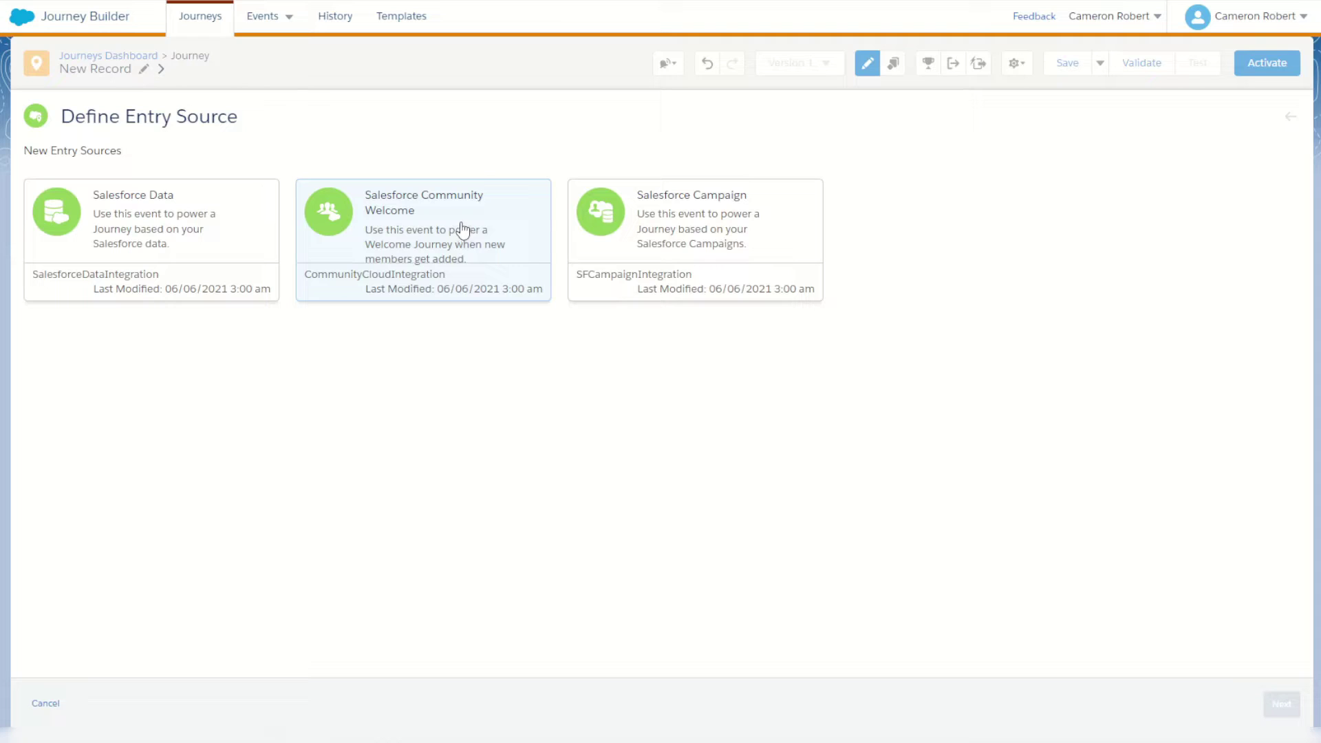
{"action": "left_click", "coordinate": [132, 224]}
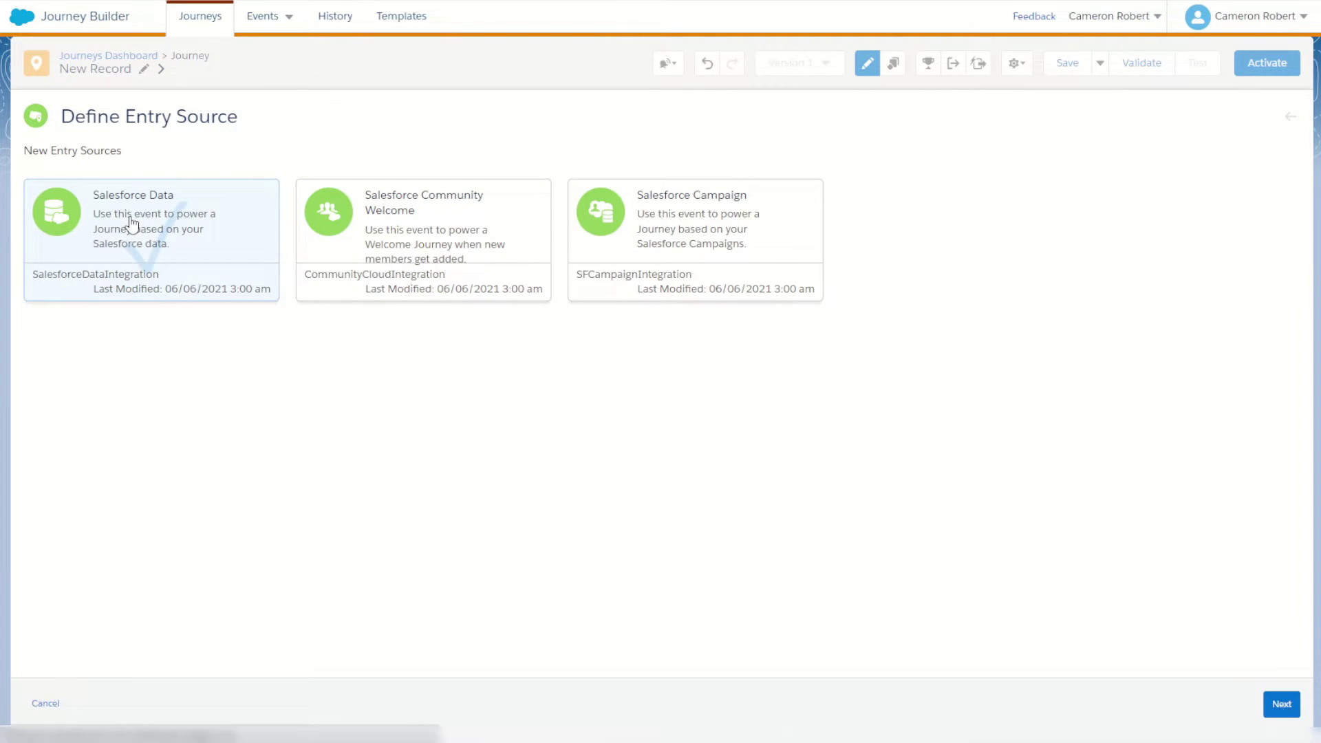
{"action": "left_click", "coordinate": [1277, 714]}
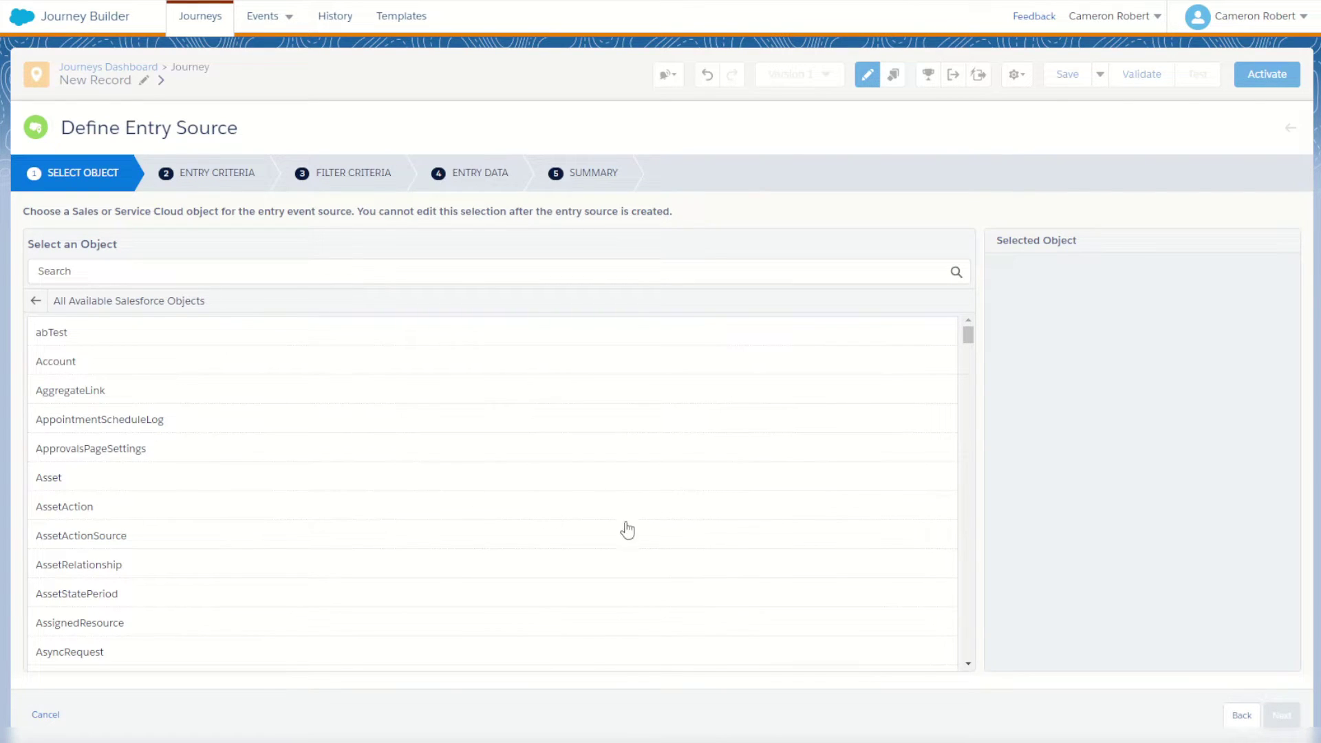
{"action": "scroll", "coordinate": [279, 448], "scroll_direction": "down", "scroll_amount": 12}
{"action": "scroll", "coordinate": [130, 420], "scroll_direction": "down", "scroll_amount": 15}
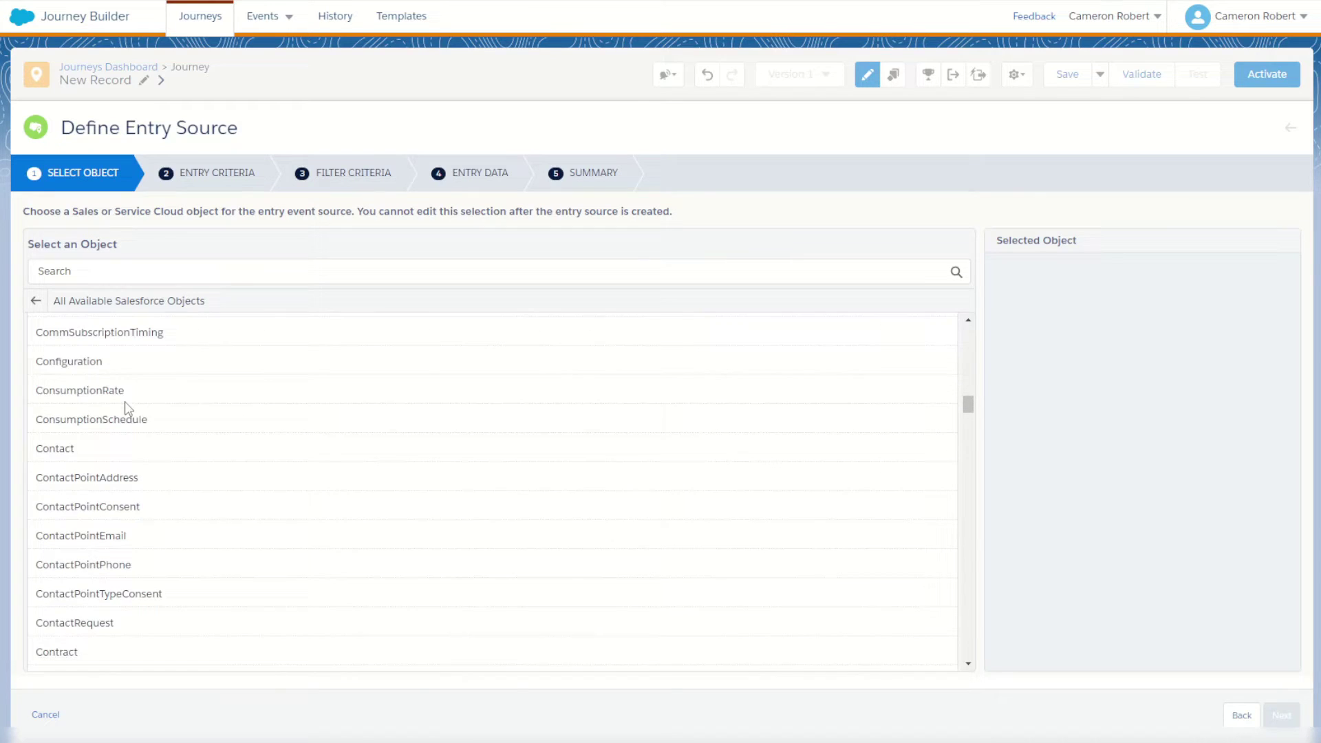
{"action": "scroll", "coordinate": [141, 440], "scroll_direction": "down", "scroll_amount": 8}
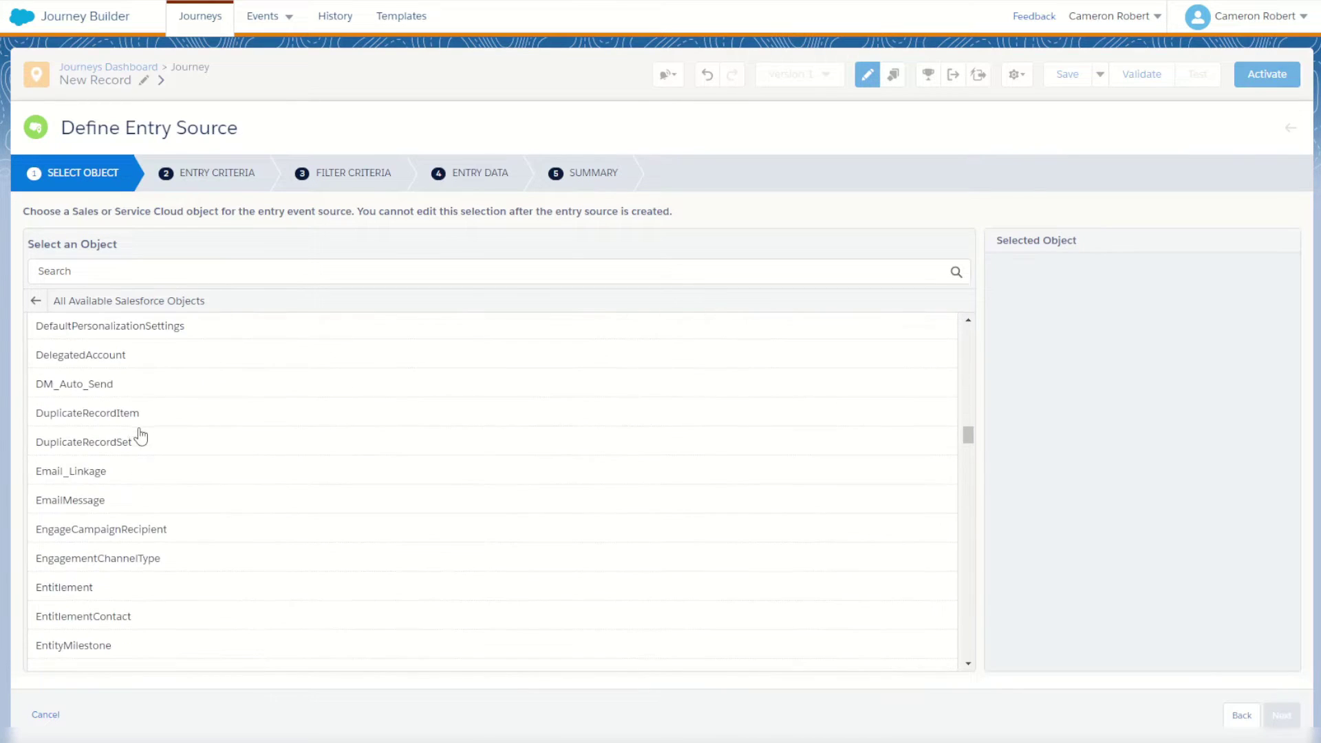
{"action": "scroll", "coordinate": [133, 437], "scroll_direction": "up", "scroll_amount": 4}
{"action": "scroll", "coordinate": [133, 437], "scroll_direction": "up", "scroll_amount": 6}
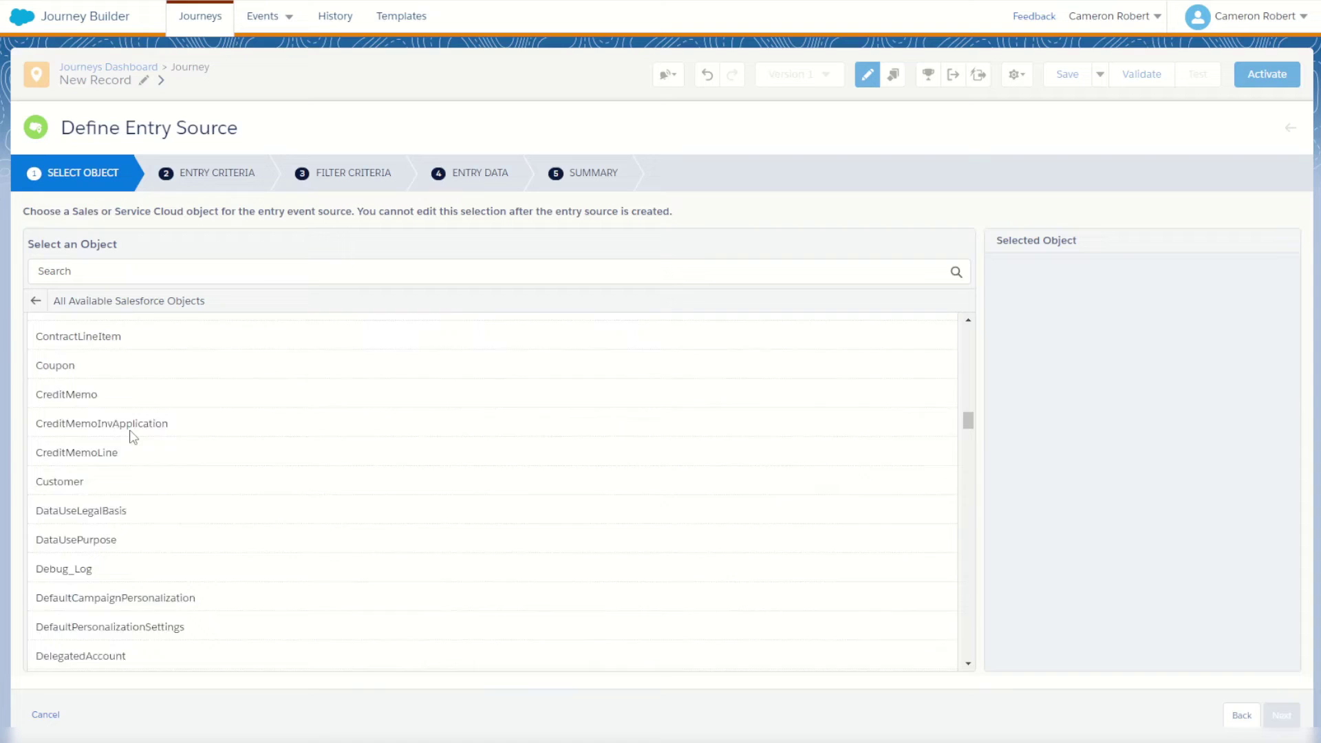
{"action": "scroll", "coordinate": [133, 437], "scroll_direction": "down", "scroll_amount": 9}
{"action": "scroll", "coordinate": [133, 437], "scroll_direction": "down", "scroll_amount": 10}
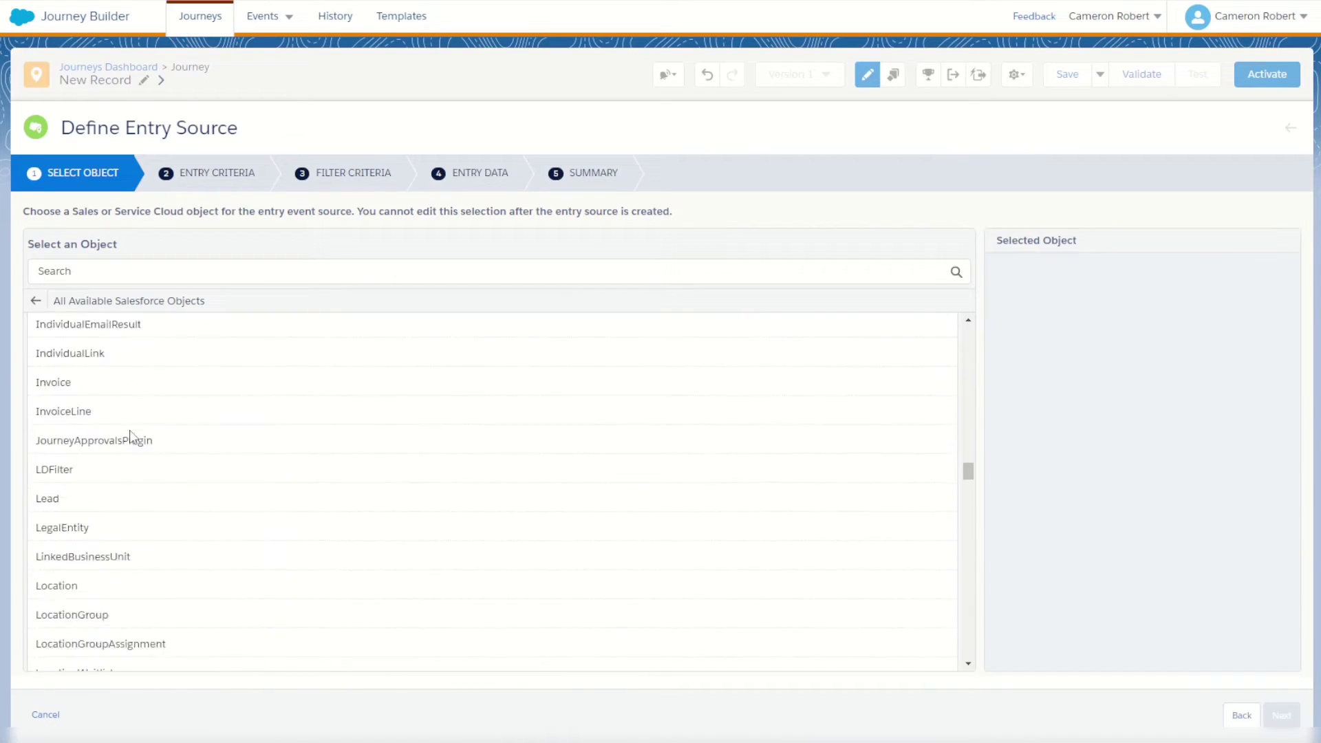
Search 'lead', pick the Lead object and inject leads by Lead ID (Lead)
{"action": "left_click", "coordinate": [114, 270]}
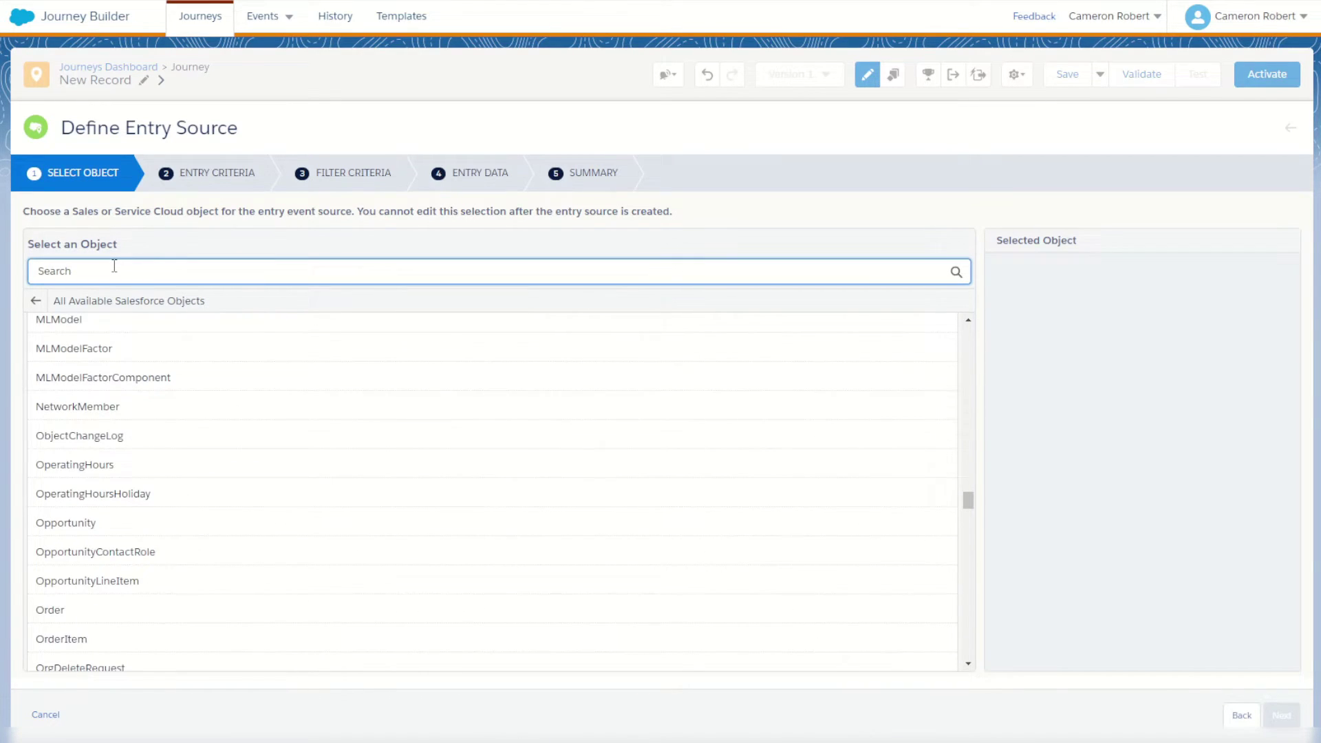
{"action": "type", "text": "lead"}
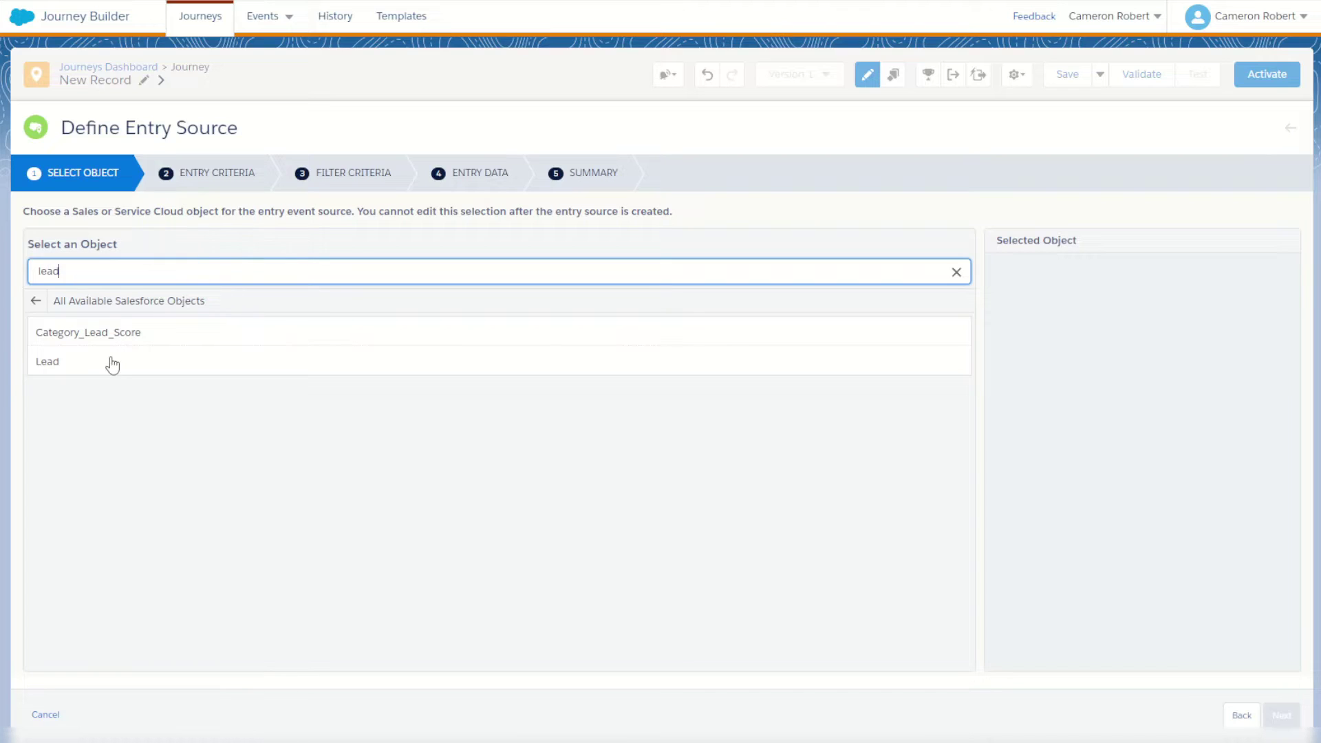
{"action": "left_click", "coordinate": [114, 363]}
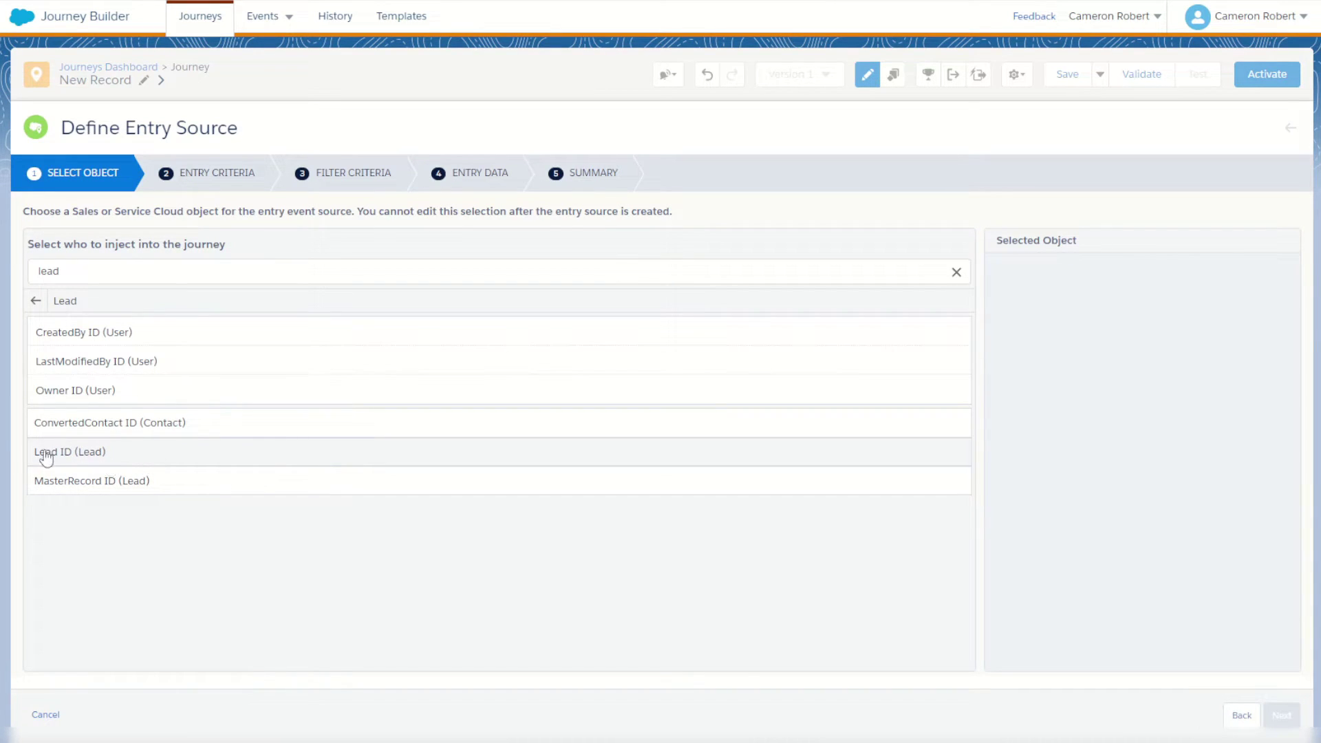
{"action": "left_click", "coordinate": [123, 452]}
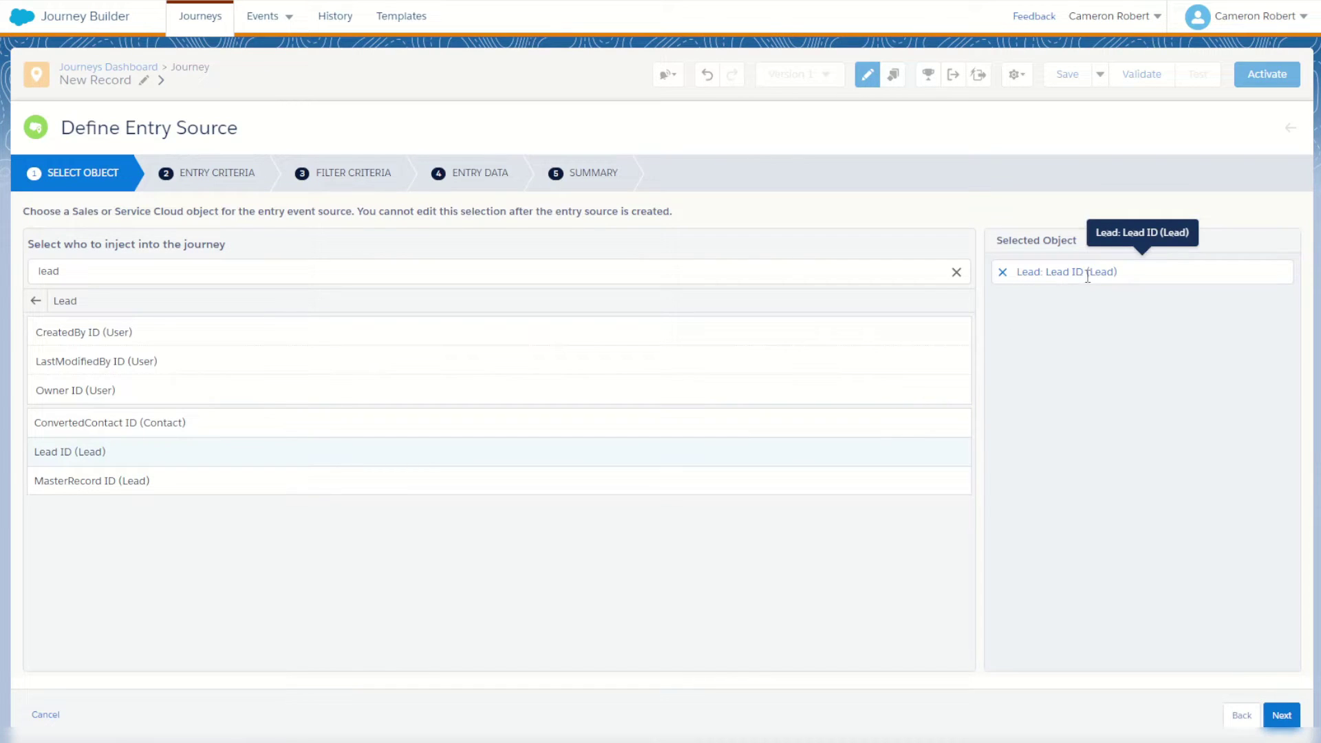
Admit leads when created, with an entry criterion of Email Is Not Null
{"action": "left_click", "coordinate": [1280, 715]}
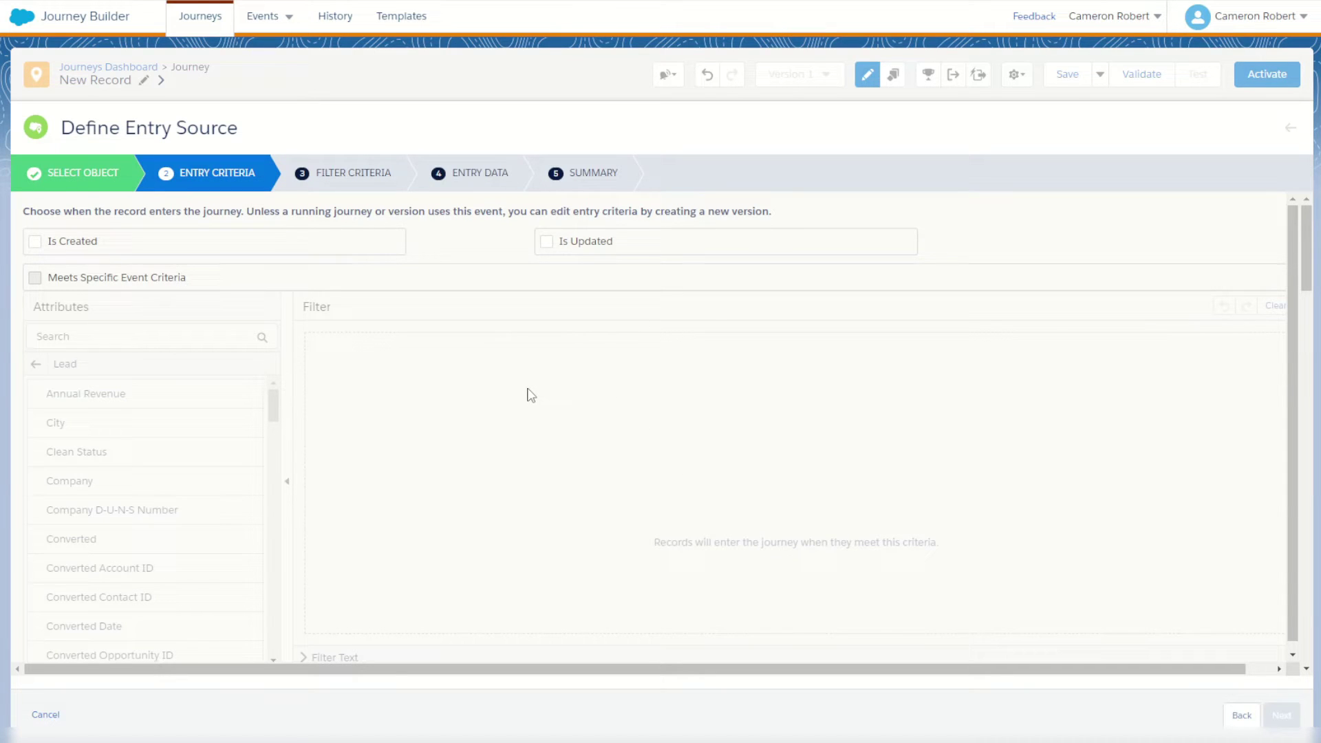
{"action": "left_click", "coordinate": [36, 242]}
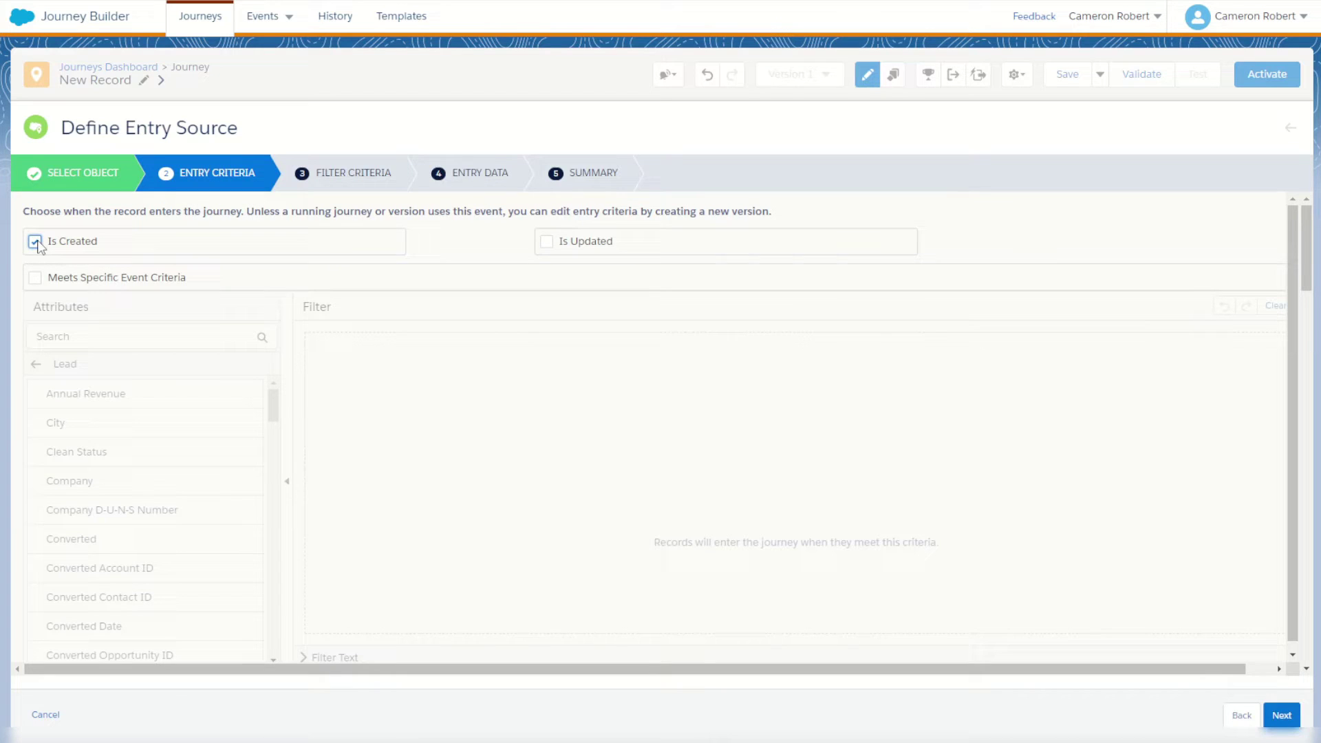
{"action": "left_click", "coordinate": [35, 278]}
{"action": "scroll", "coordinate": [128, 454], "scroll_direction": "down", "scroll_amount": 6}
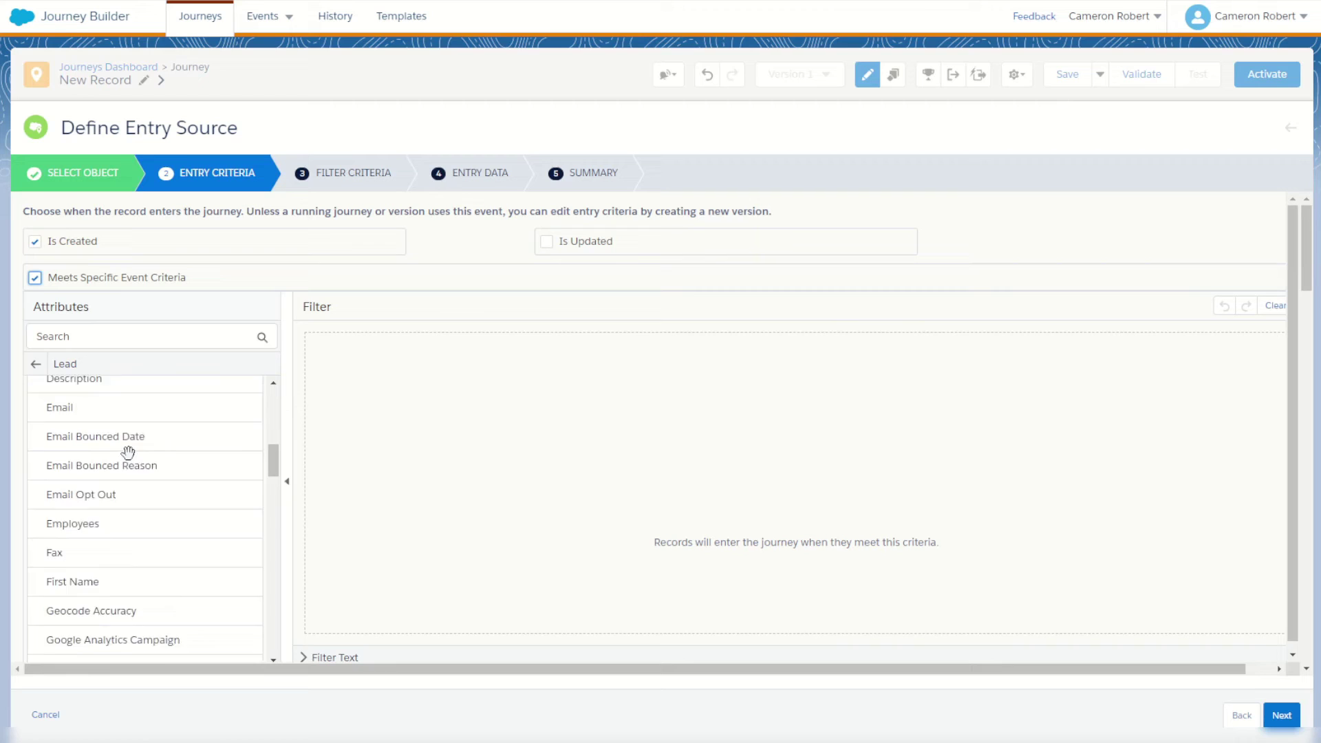
{"action": "scroll", "coordinate": [127, 451], "scroll_direction": "up", "scroll_amount": 1}
{"action": "left_click_drag", "start_coordinate": [59, 432], "coordinate": [435, 434]}
{"action": "left_click", "coordinate": [449, 347]}
{"action": "left_click", "coordinate": [455, 379]}
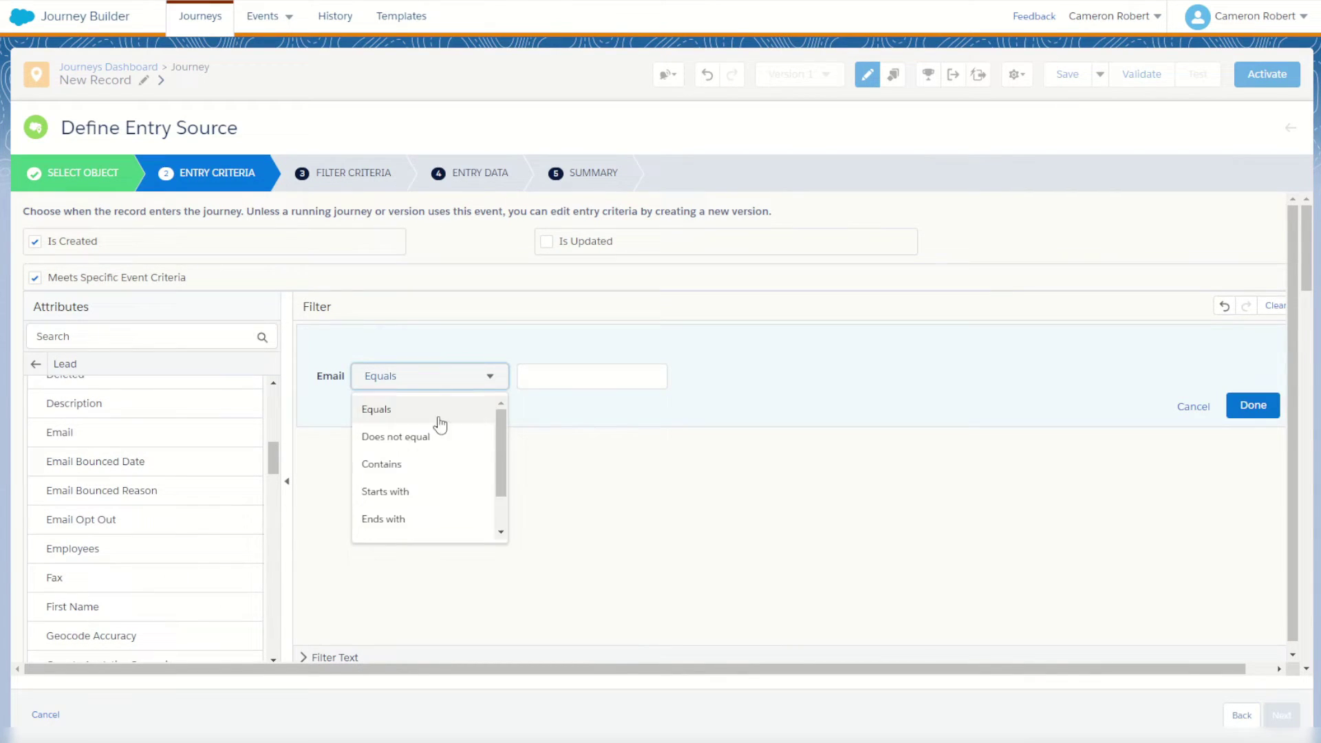
{"action": "scroll", "coordinate": [413, 482], "scroll_direction": "down", "scroll_amount": 1}
{"action": "left_click", "coordinate": [401, 527]}
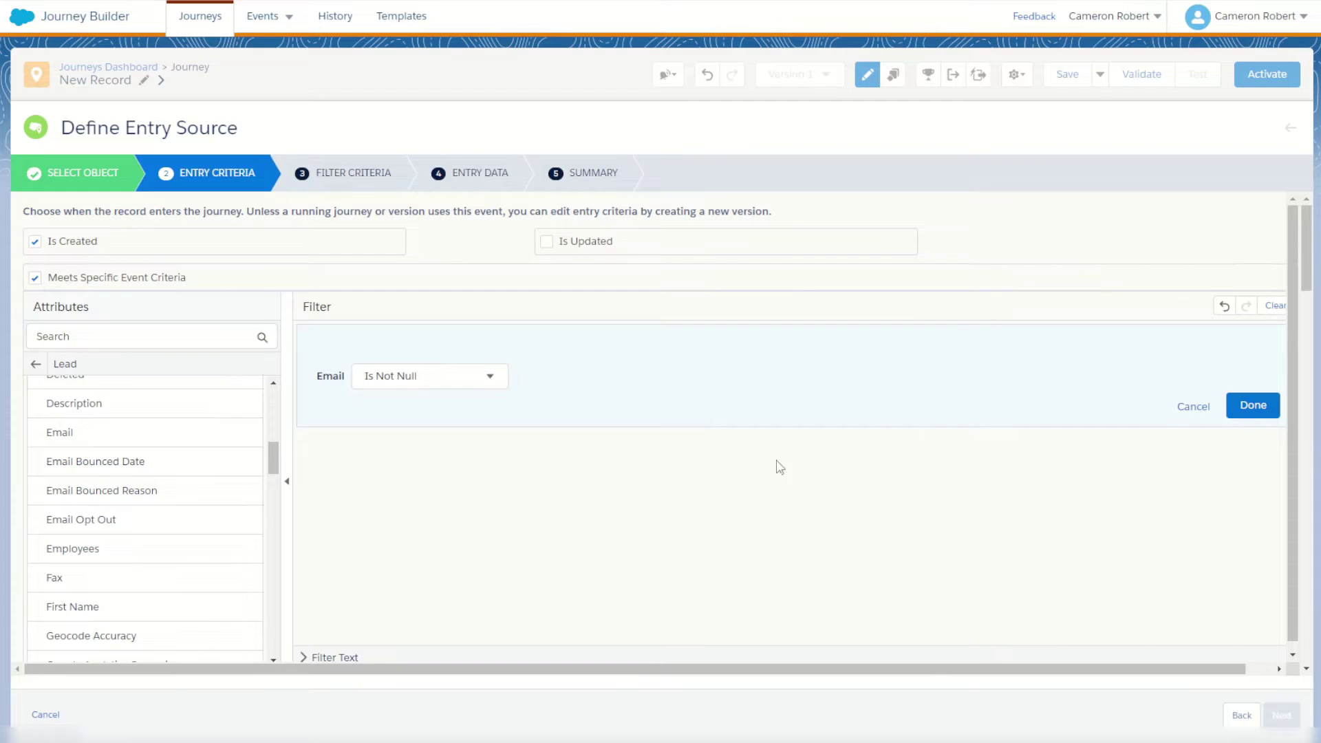
{"action": "left_click", "coordinate": [1242, 405]}
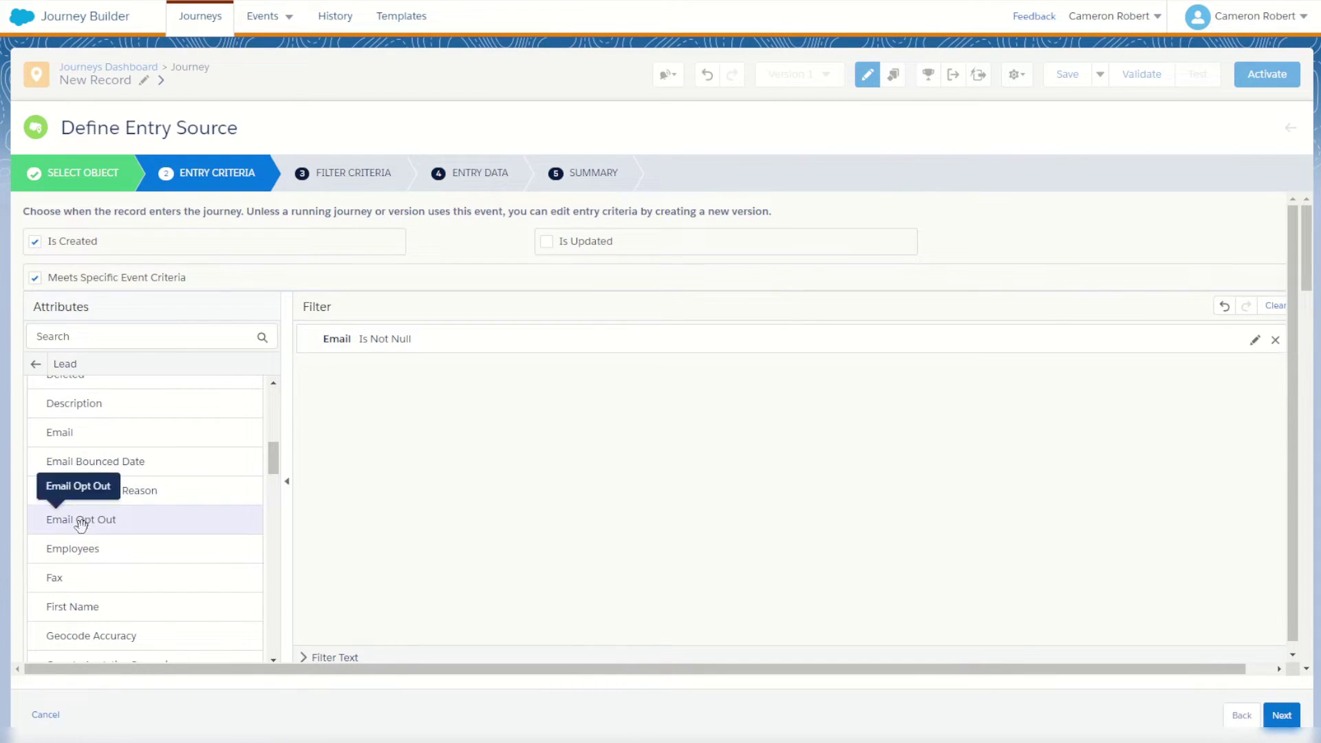
Add an Email Opt Out Equals False condition and continue to Filter Criteria
{"action": "left_click_drag", "start_coordinate": [81, 521], "coordinate": [484, 378]}
{"action": "left_click", "coordinate": [484, 375]}
{"action": "left_click", "coordinate": [485, 407]}
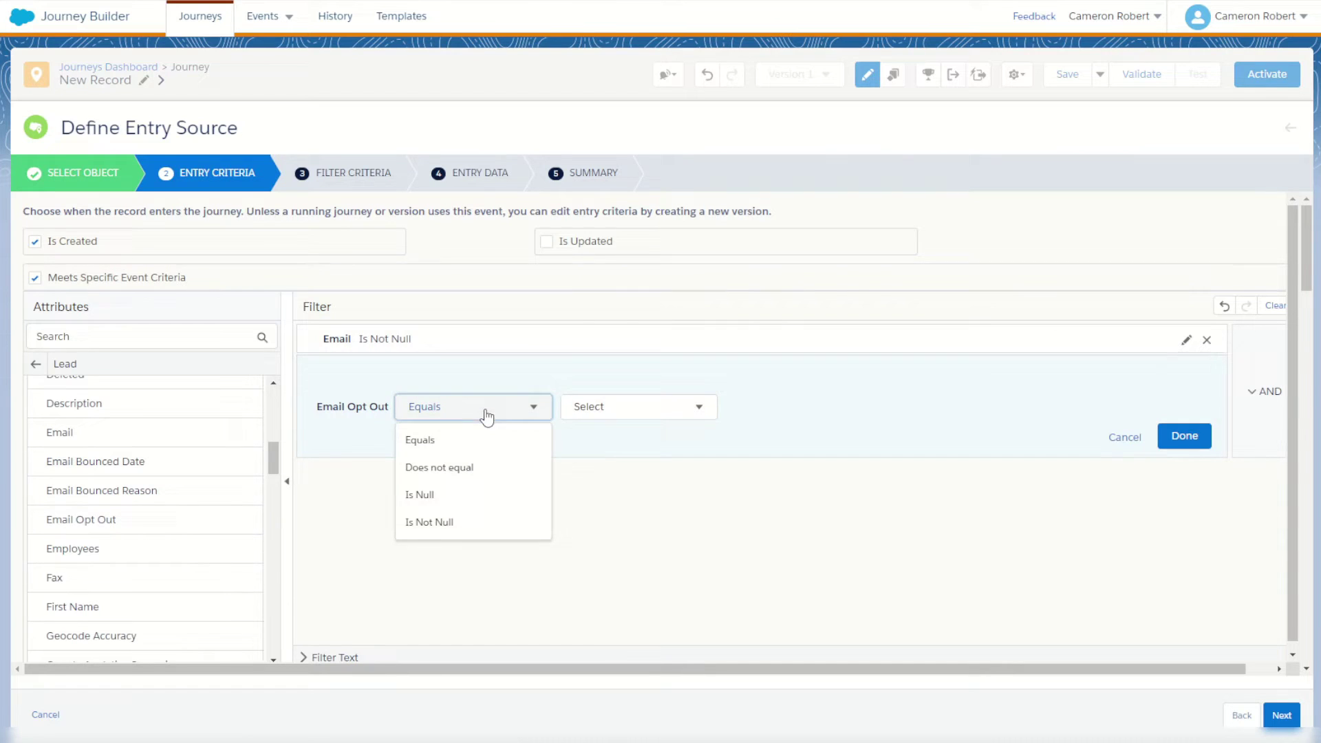
{"action": "left_click", "coordinate": [482, 437]}
{"action": "left_click", "coordinate": [601, 409]}
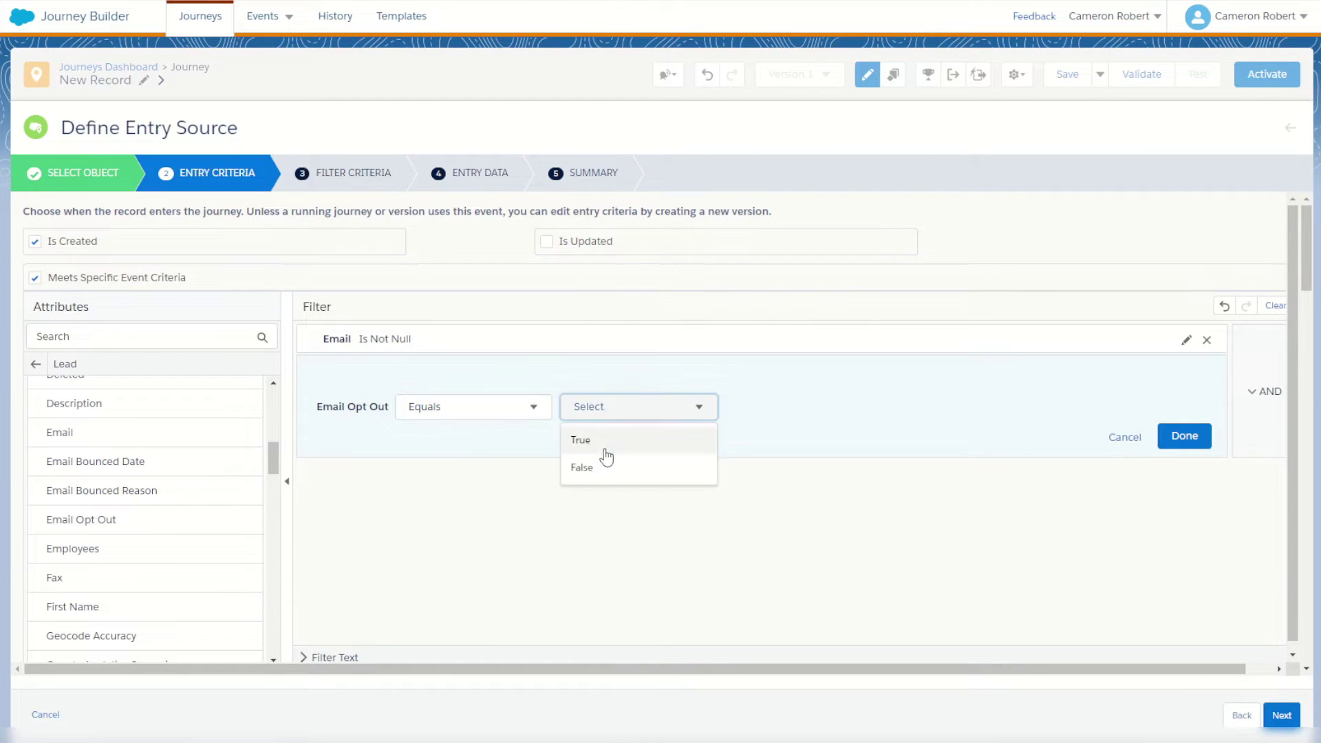
{"action": "left_click", "coordinate": [599, 466]}
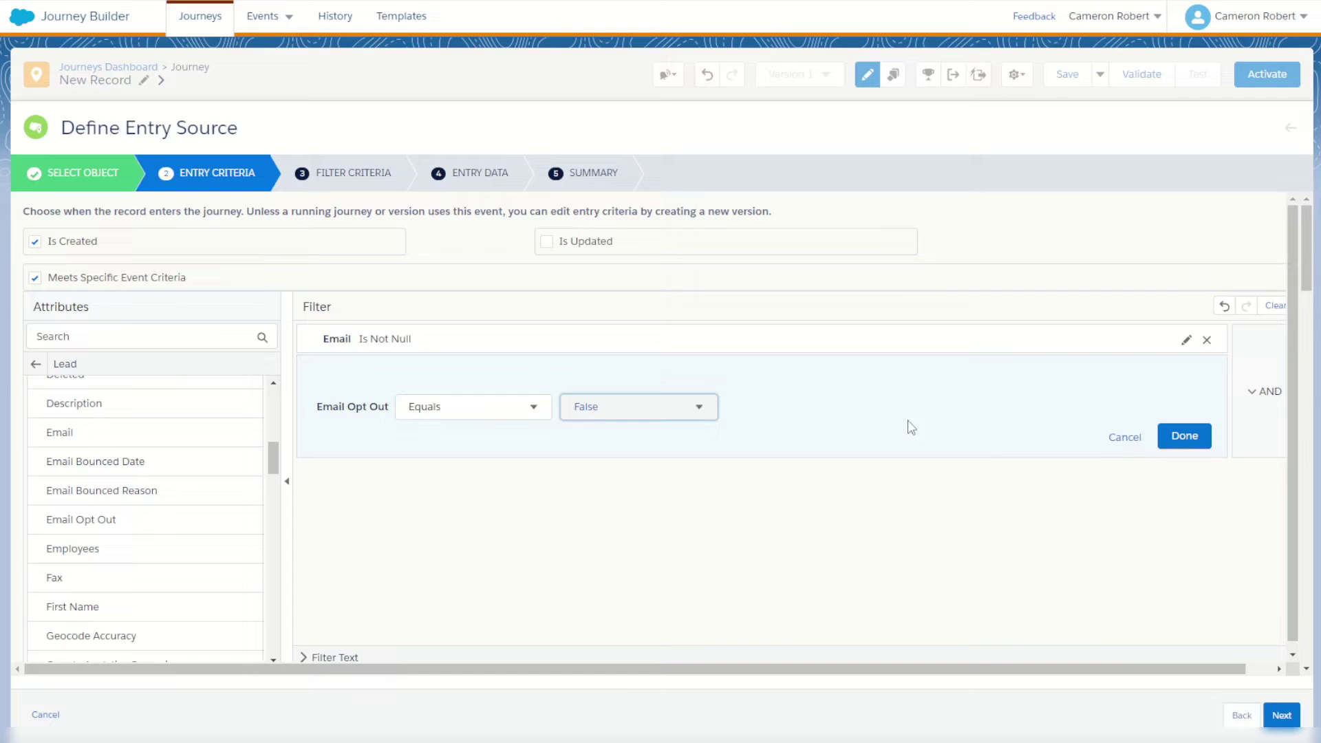
{"action": "left_click", "coordinate": [1189, 441]}
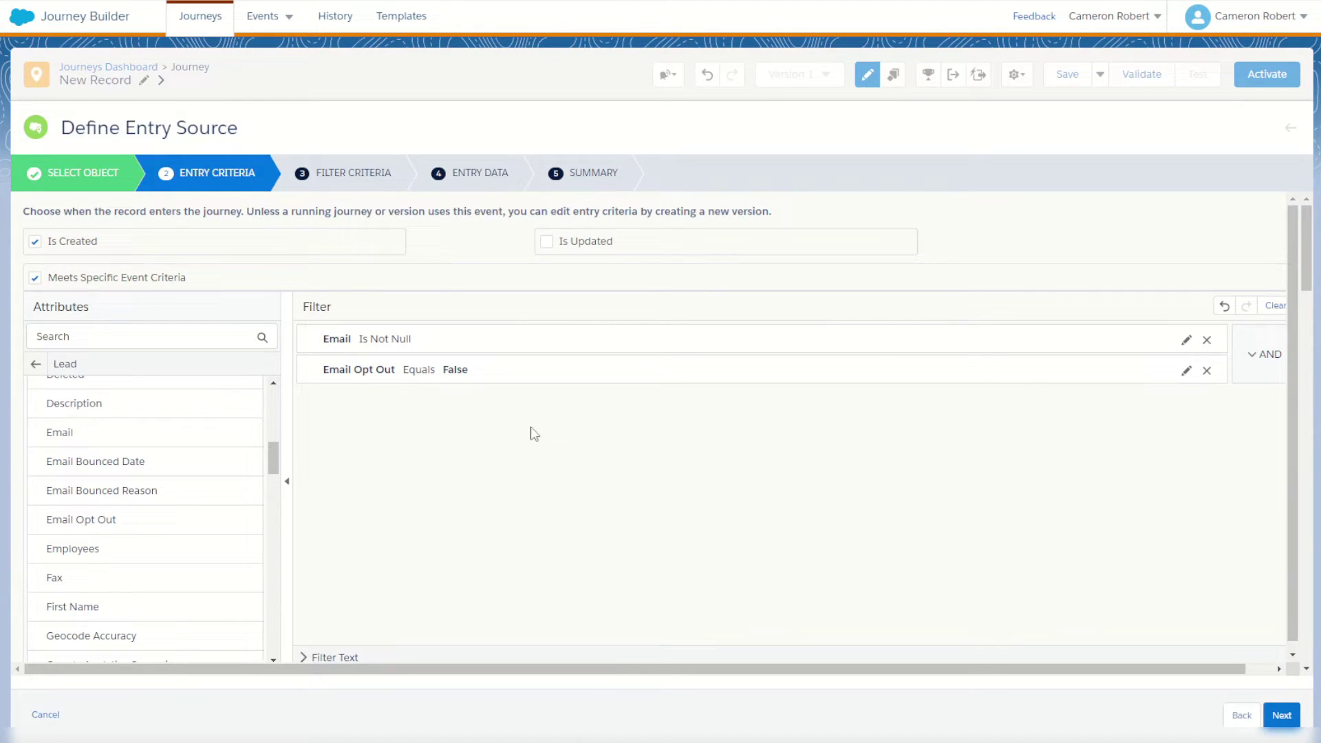
{"action": "left_click", "coordinate": [1280, 715]}
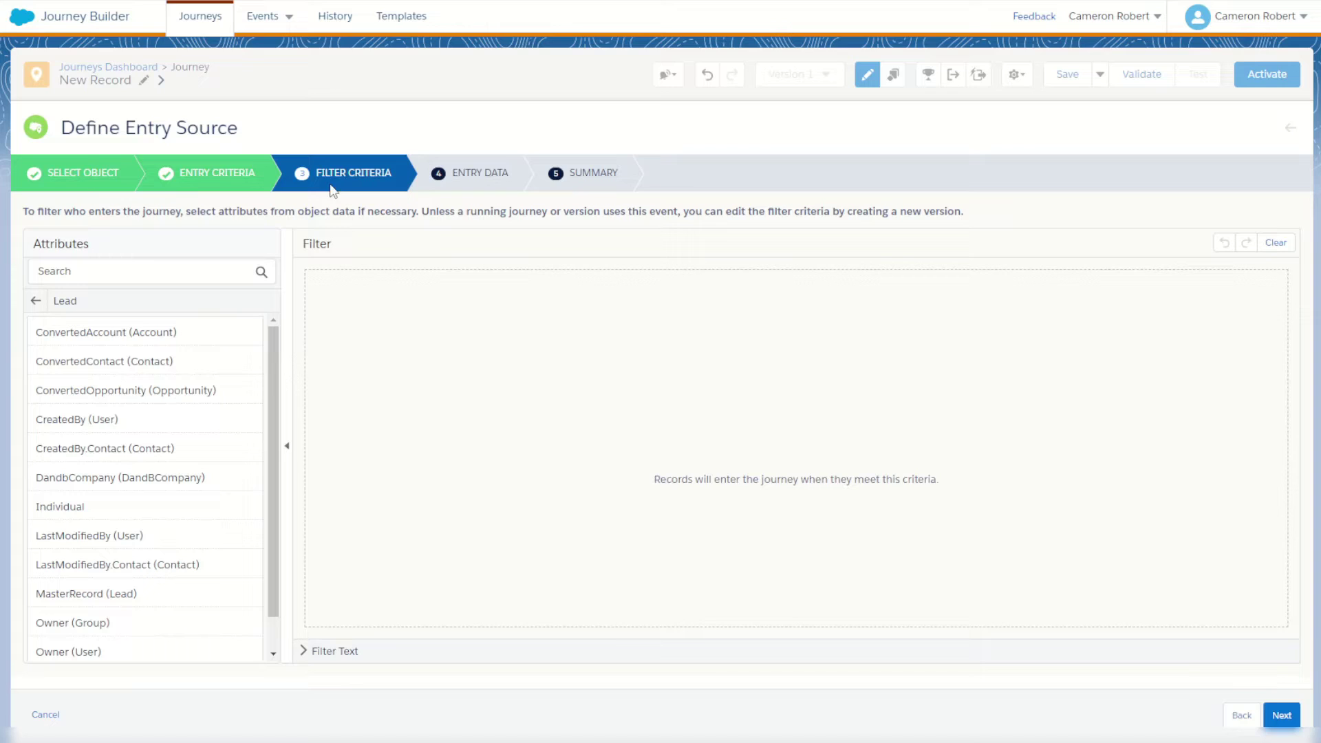
Add Lead First Name, Last Name, Mobile Opt Out, Mobile Phone and Mobile Country Code to entry data
{"action": "left_click", "coordinate": [1284, 718]}
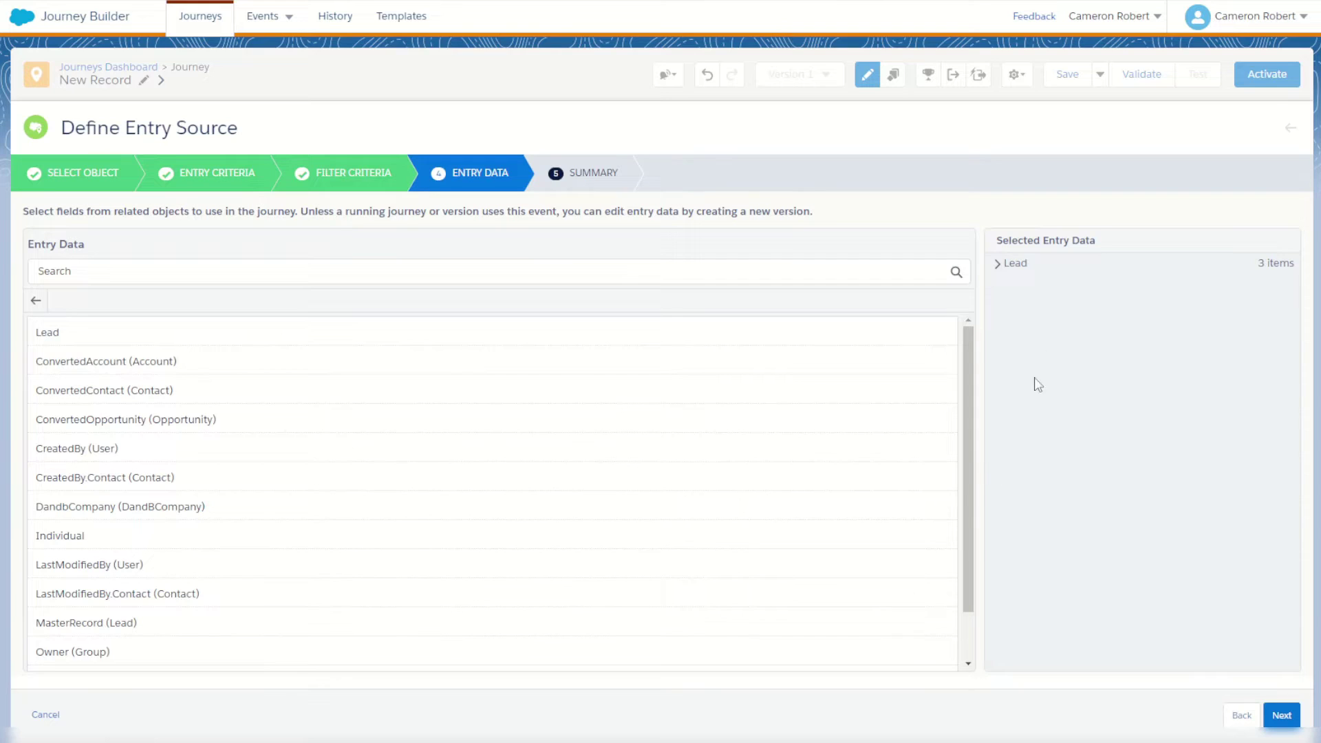
{"action": "left_click", "coordinate": [997, 265]}
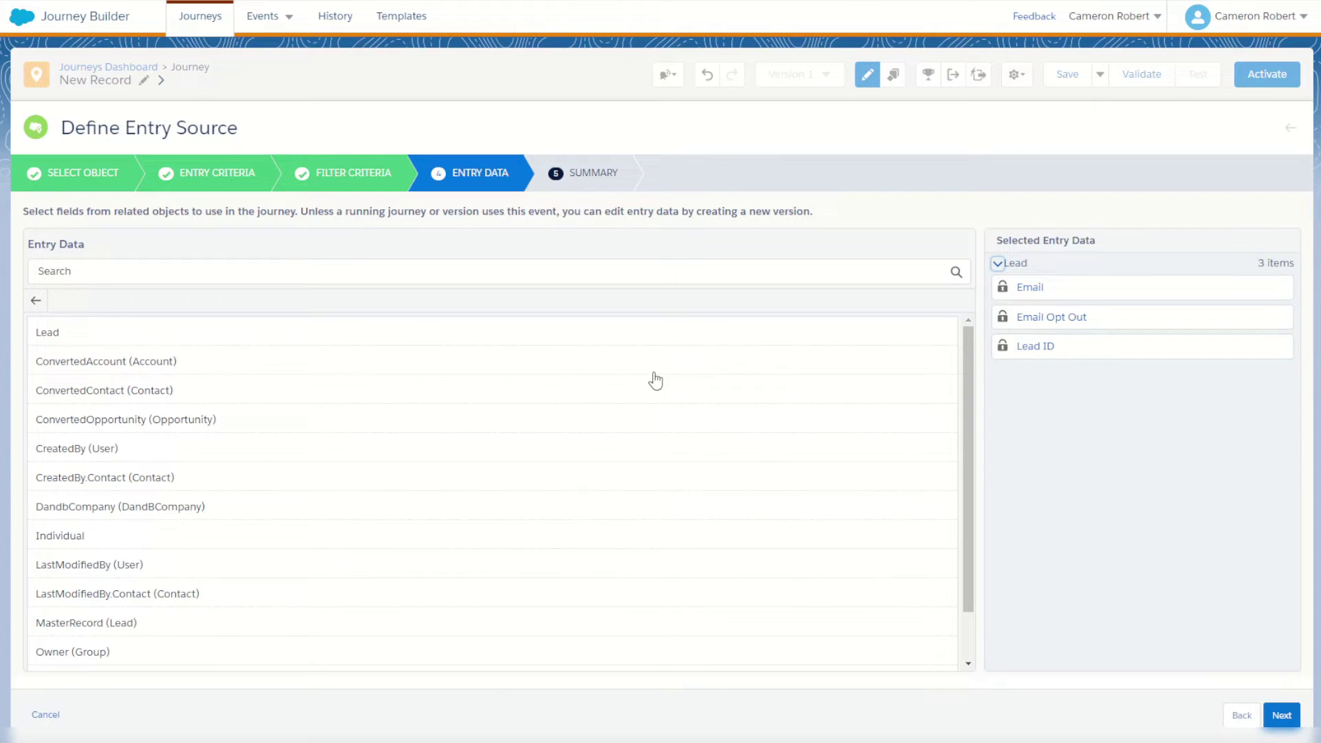
{"action": "left_click", "coordinate": [58, 336]}
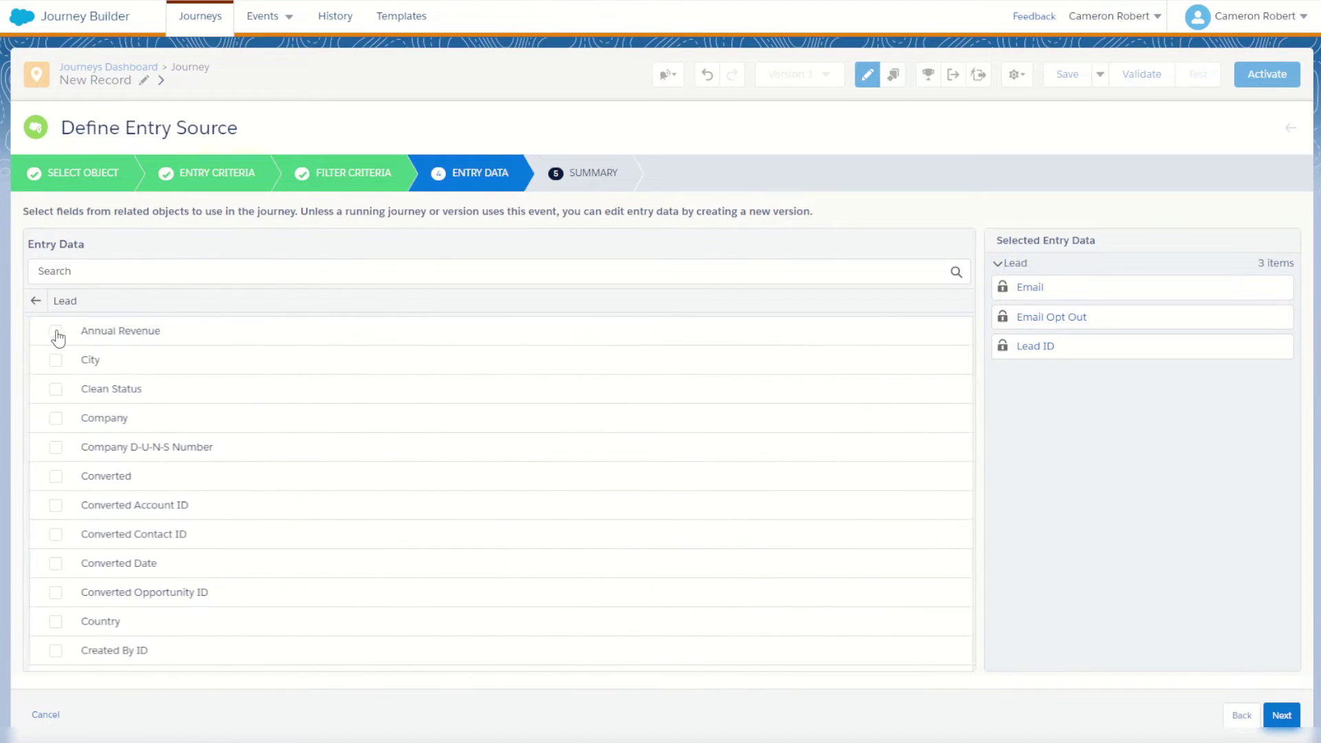
{"action": "scroll", "coordinate": [141, 444], "scroll_direction": "down", "scroll_amount": 6}
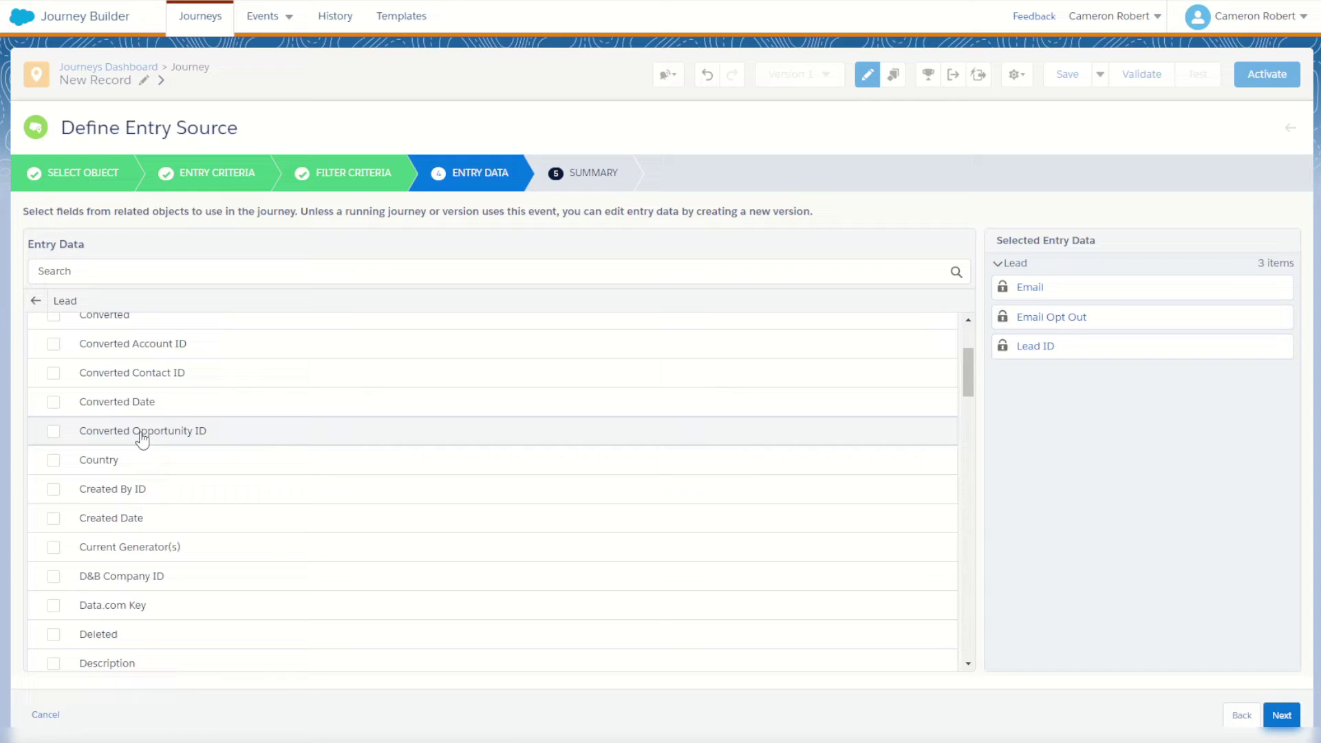
{"action": "scroll", "coordinate": [141, 441], "scroll_direction": "down", "scroll_amount": 2}
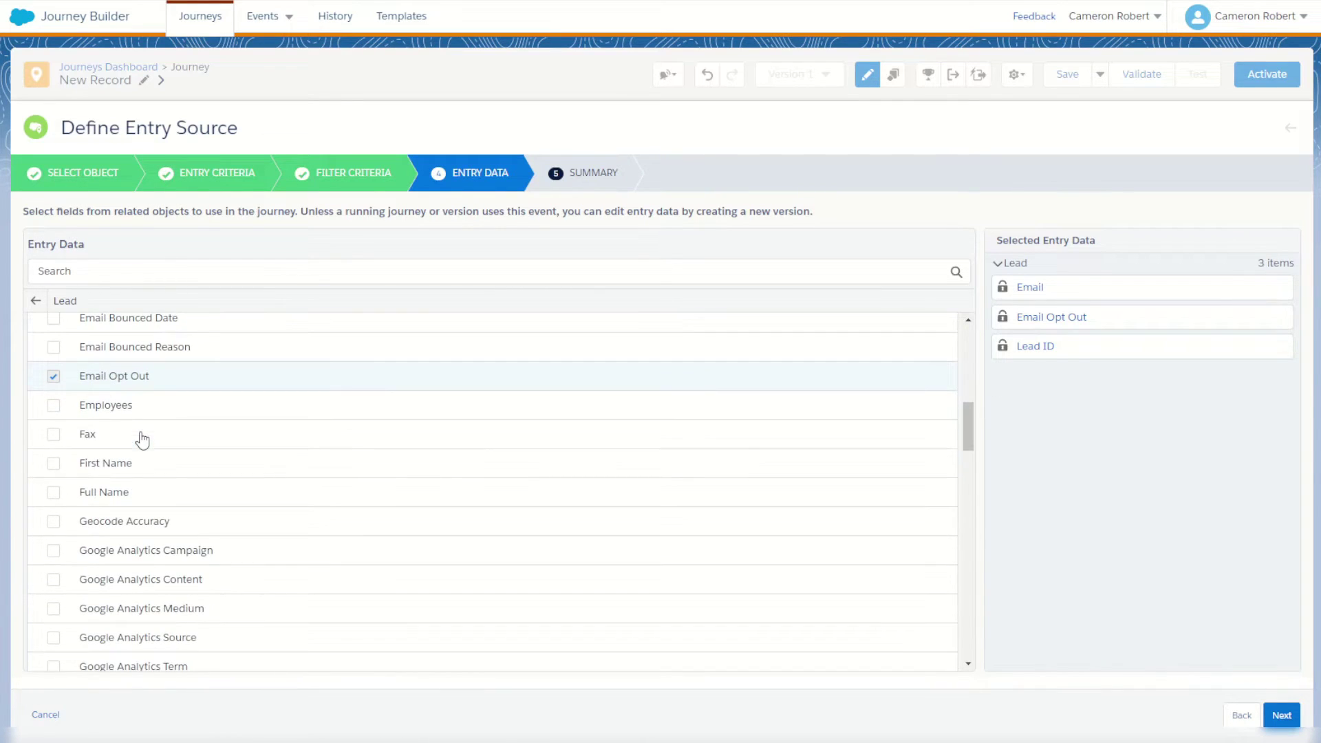
{"action": "left_click", "coordinate": [55, 465]}
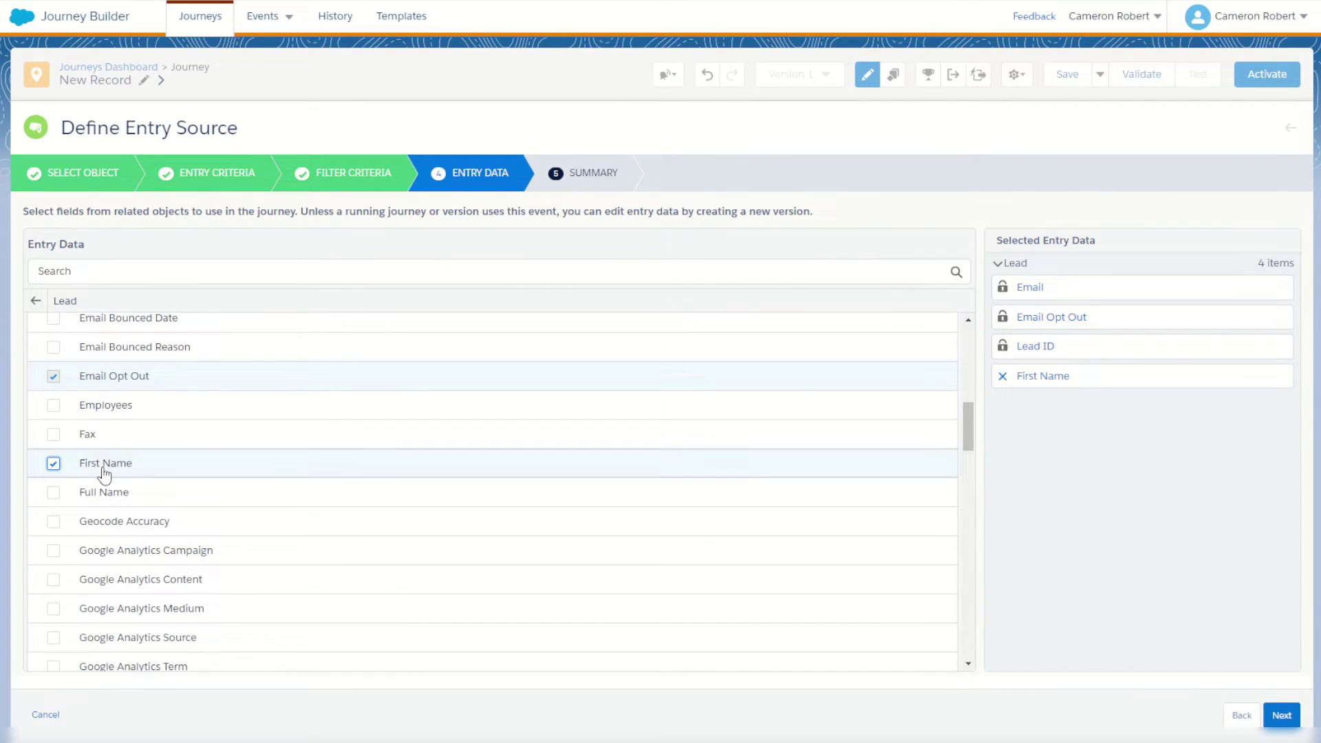
{"action": "scroll", "coordinate": [103, 475], "scroll_direction": "down", "scroll_amount": 5}
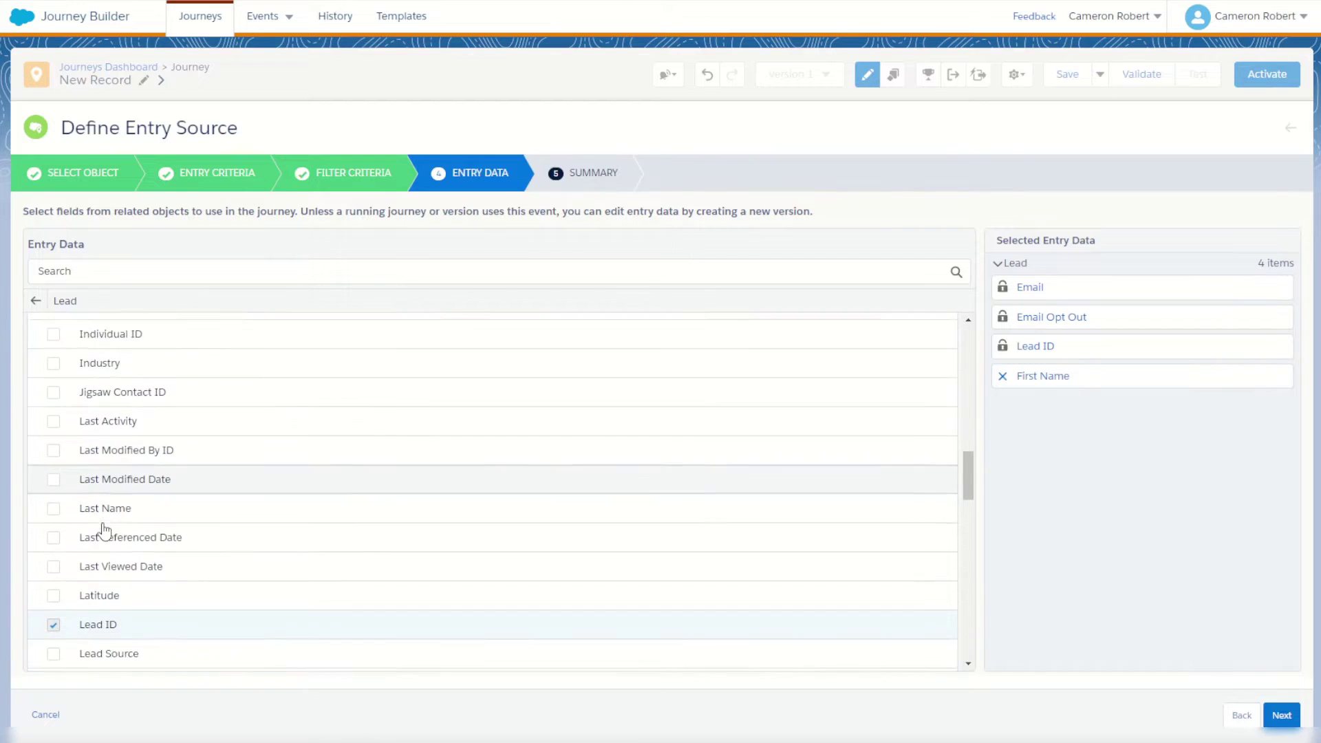
{"action": "scroll", "coordinate": [103, 529], "scroll_direction": "down", "scroll_amount": 1}
{"action": "left_click", "coordinate": [54, 467]}
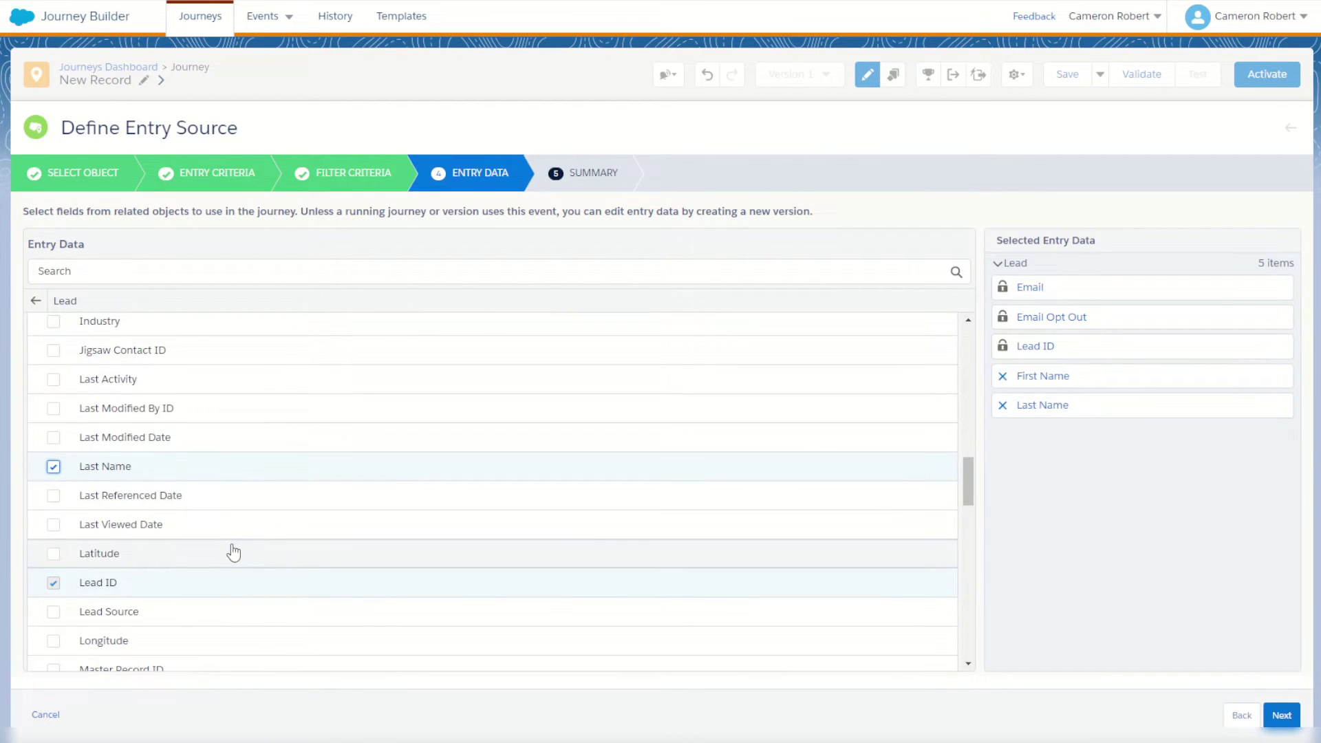
{"action": "scroll", "coordinate": [232, 552], "scroll_direction": "down", "scroll_amount": 5}
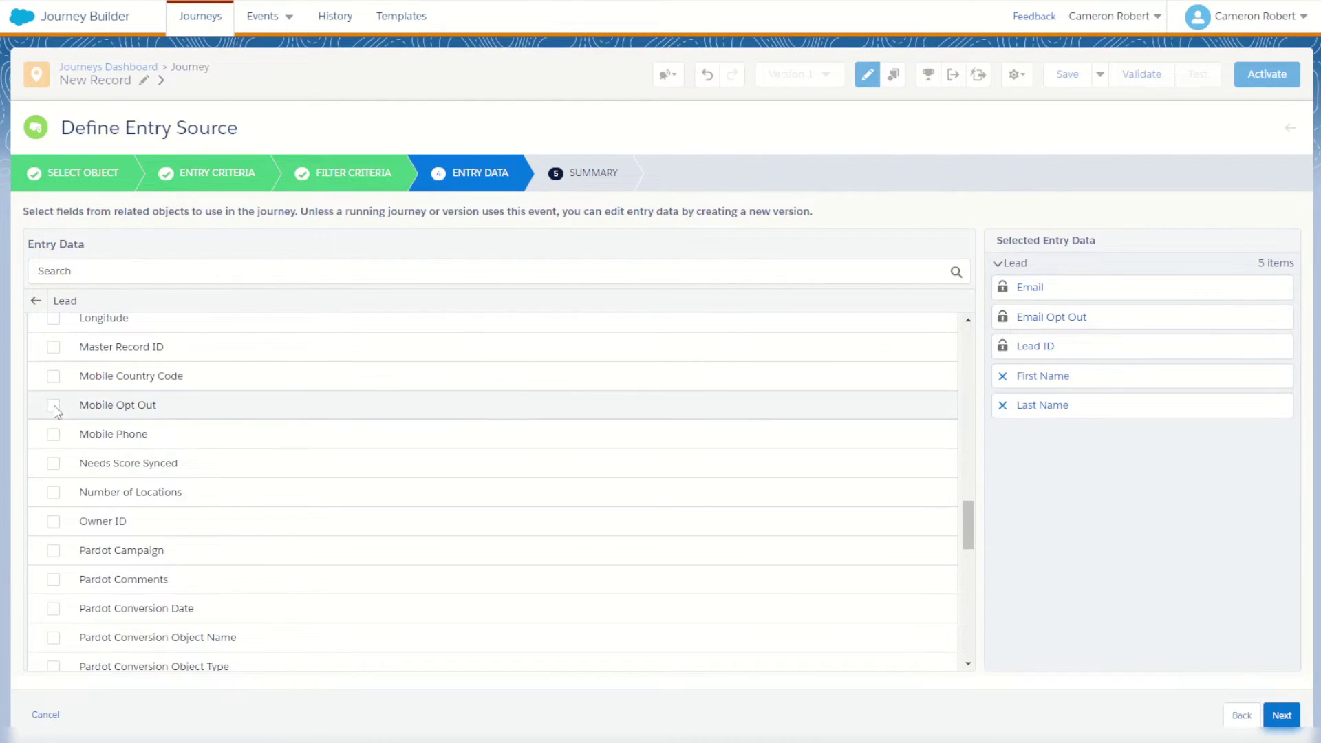
{"action": "left_click", "coordinate": [53, 405]}
{"action": "left_click", "coordinate": [53, 434]}
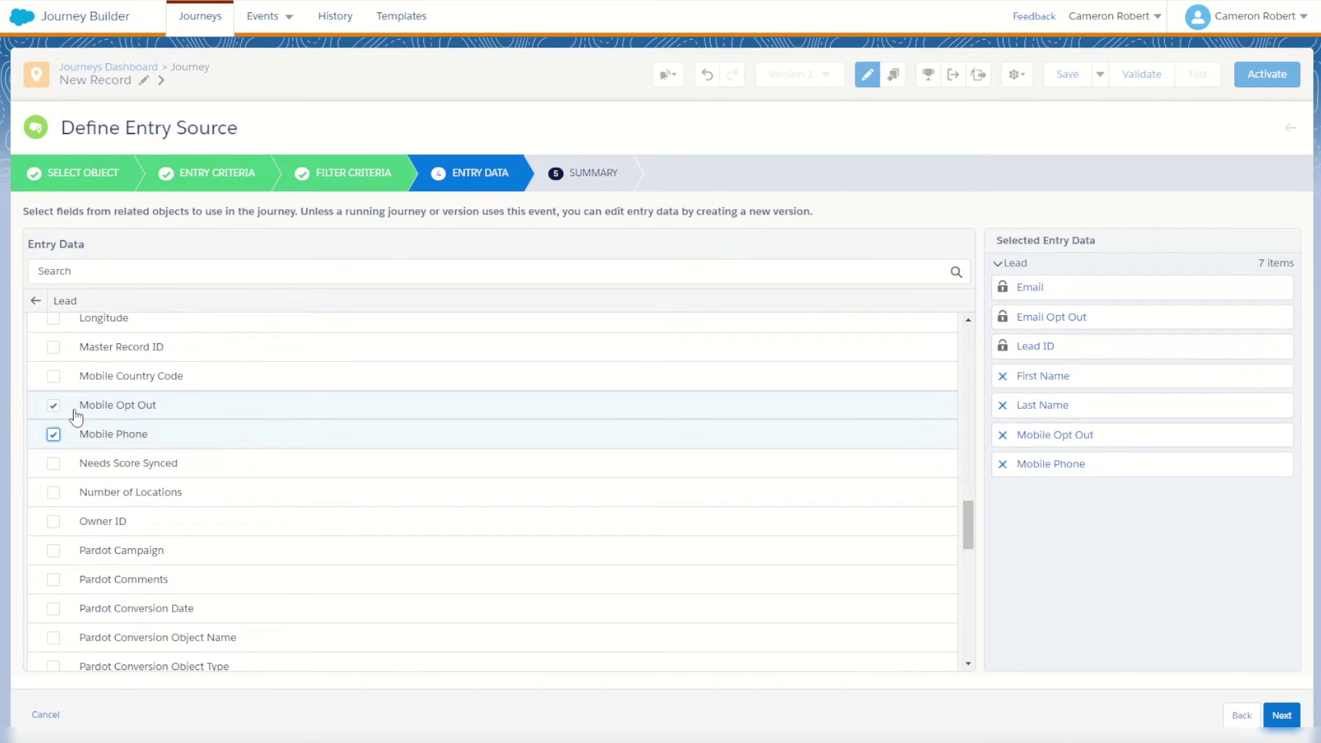
{"action": "left_click", "coordinate": [53, 377]}
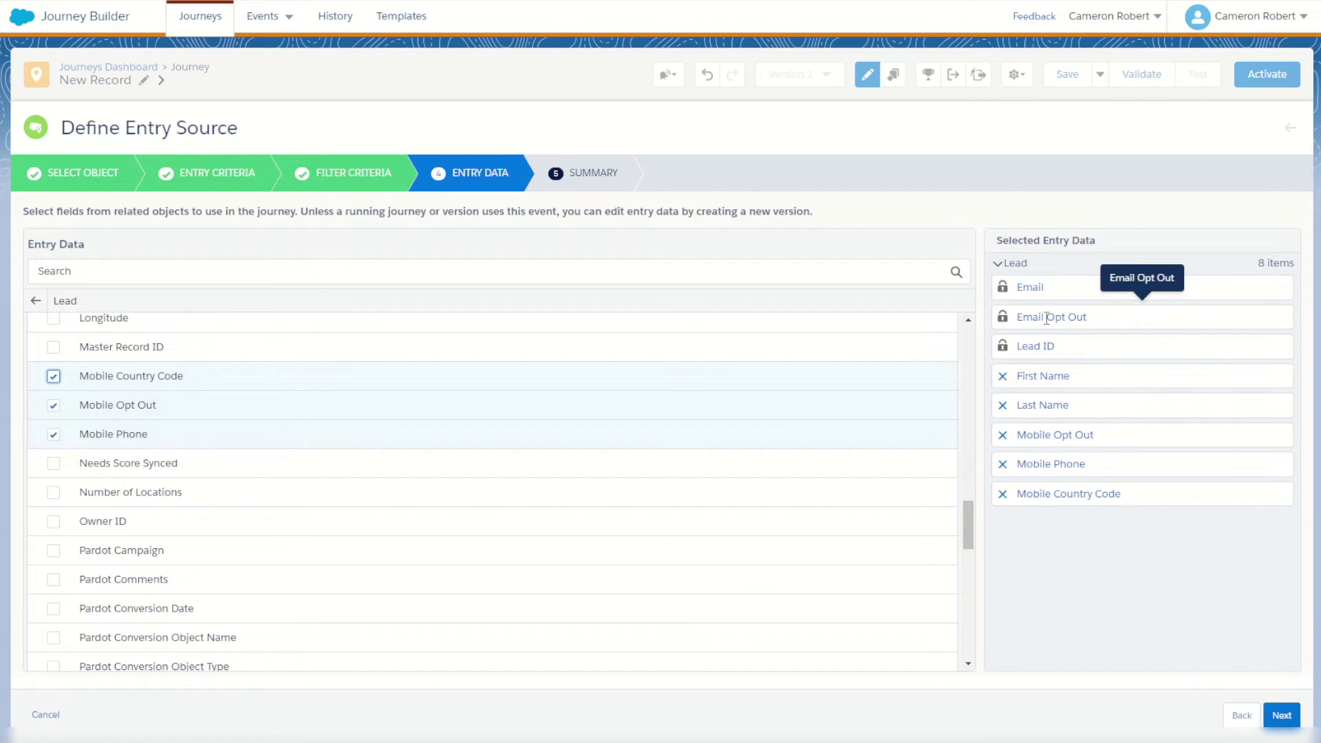
Add the Lead's Owner ID field to the entry data
{"action": "scroll", "coordinate": [206, 545], "scroll_direction": "down", "scroll_amount": 5}
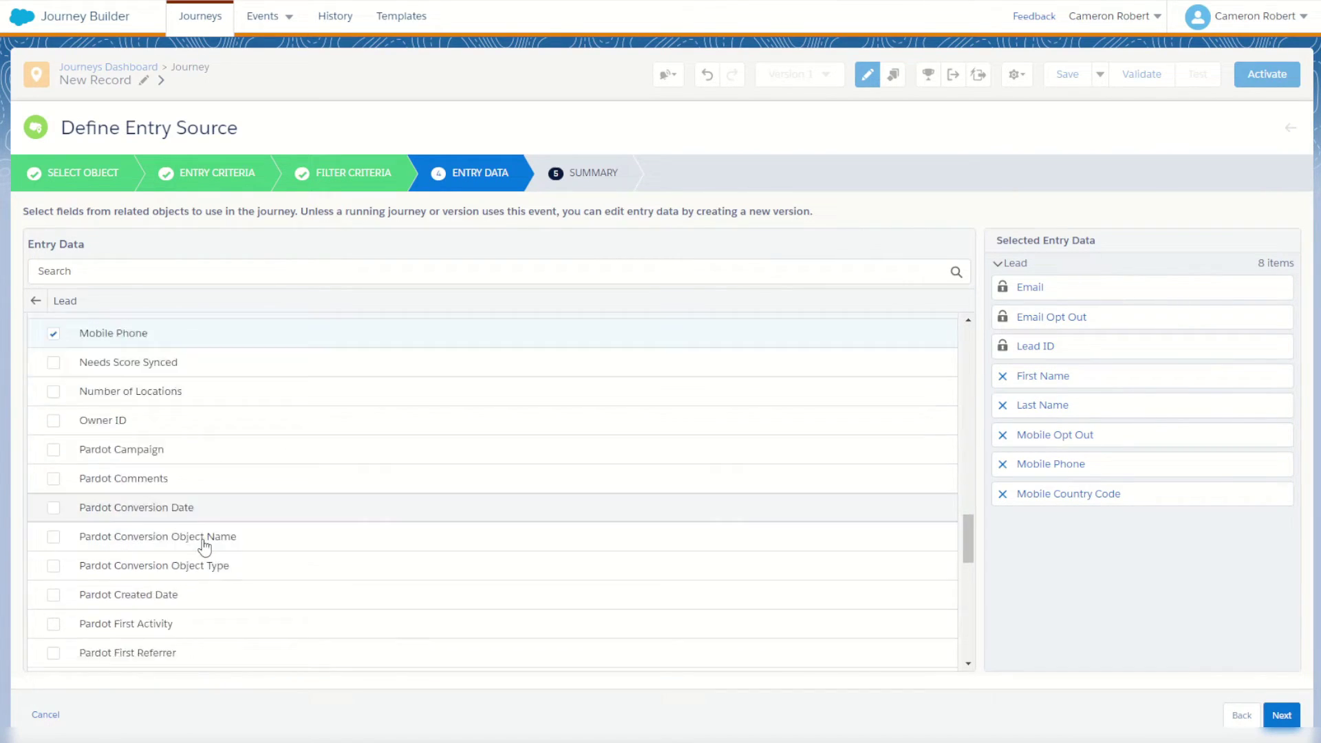
{"action": "scroll", "coordinate": [180, 575], "scroll_direction": "down", "scroll_amount": 4}
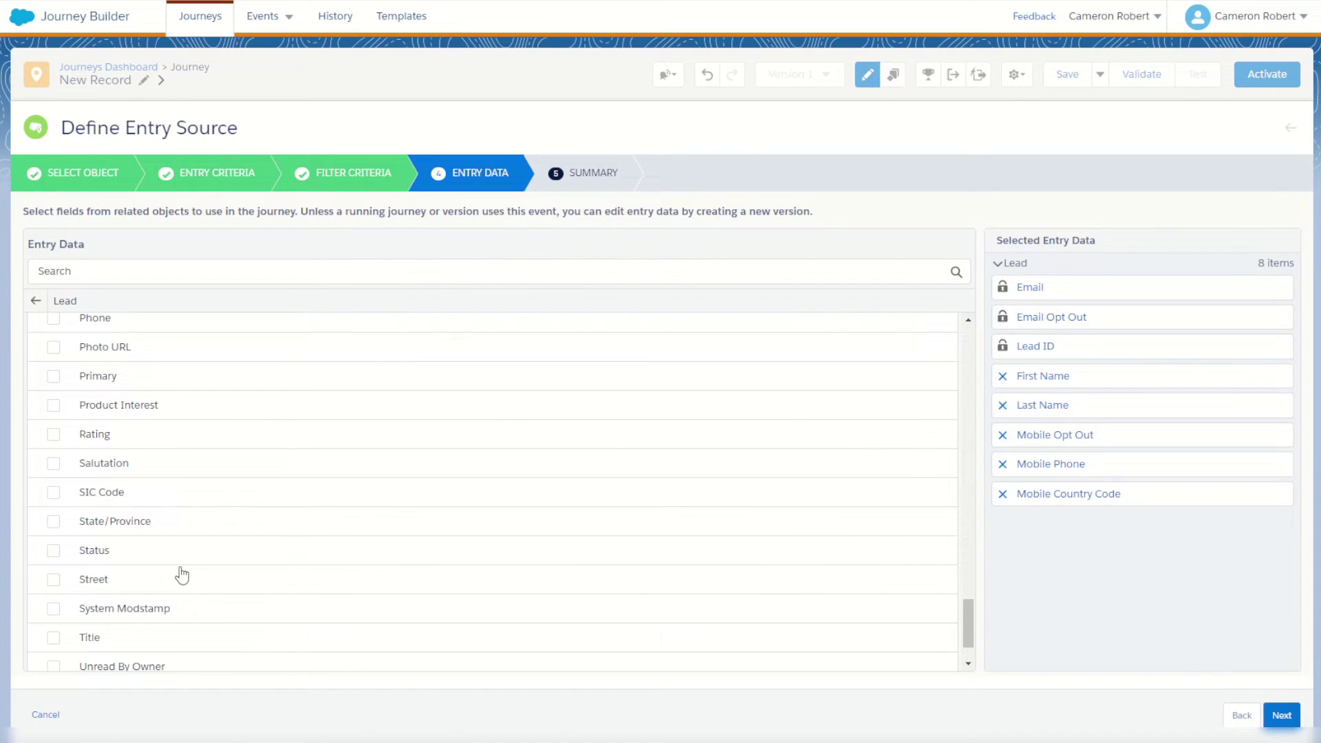
{"action": "scroll", "coordinate": [180, 574], "scroll_direction": "up", "scroll_amount": 5}
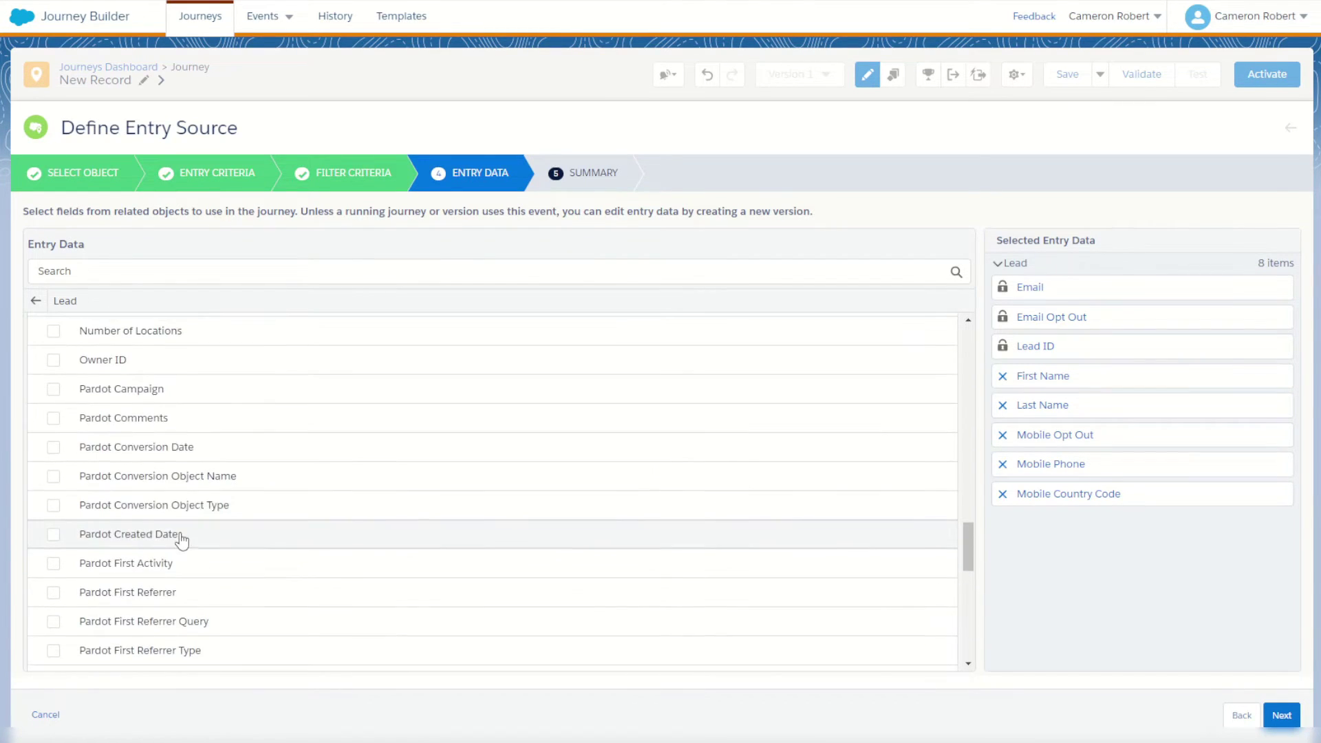
{"action": "left_click", "coordinate": [37, 302]}
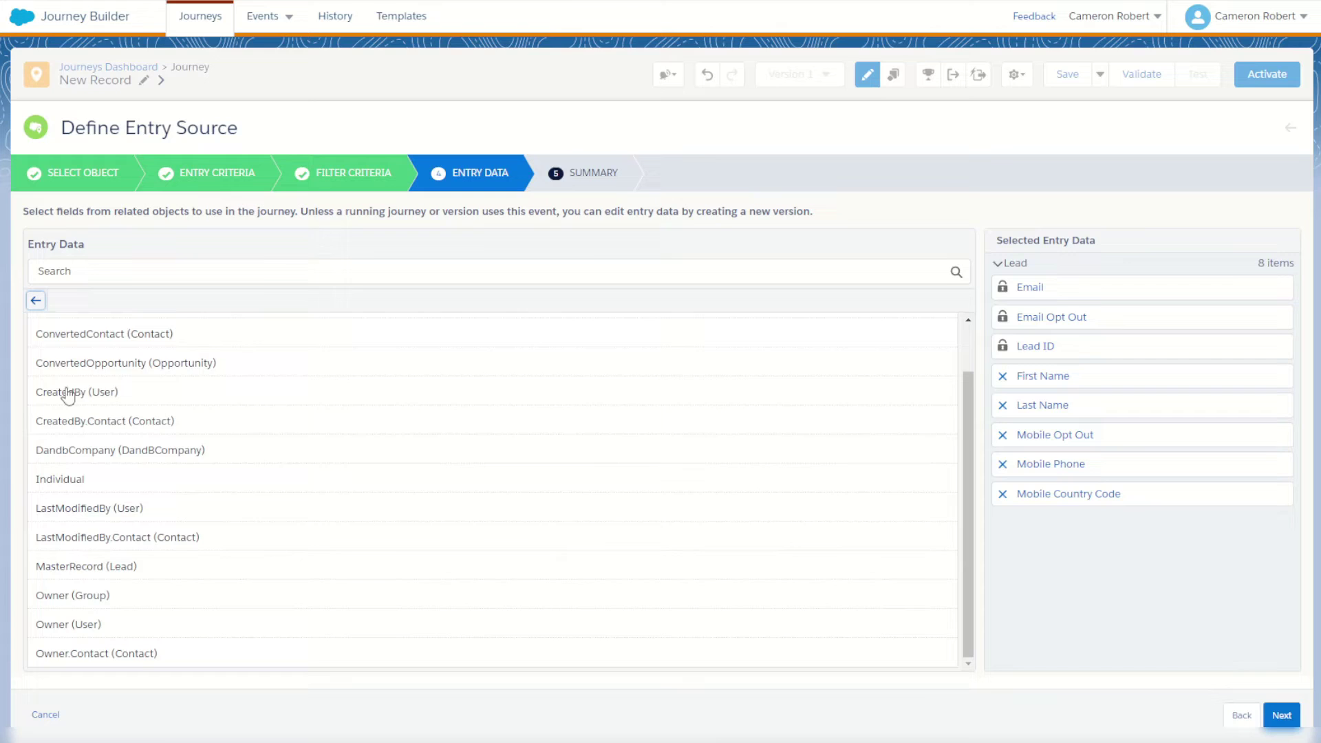
{"action": "scroll", "coordinate": [69, 405], "scroll_direction": "up", "scroll_amount": 1}
{"action": "left_click", "coordinate": [53, 334]}
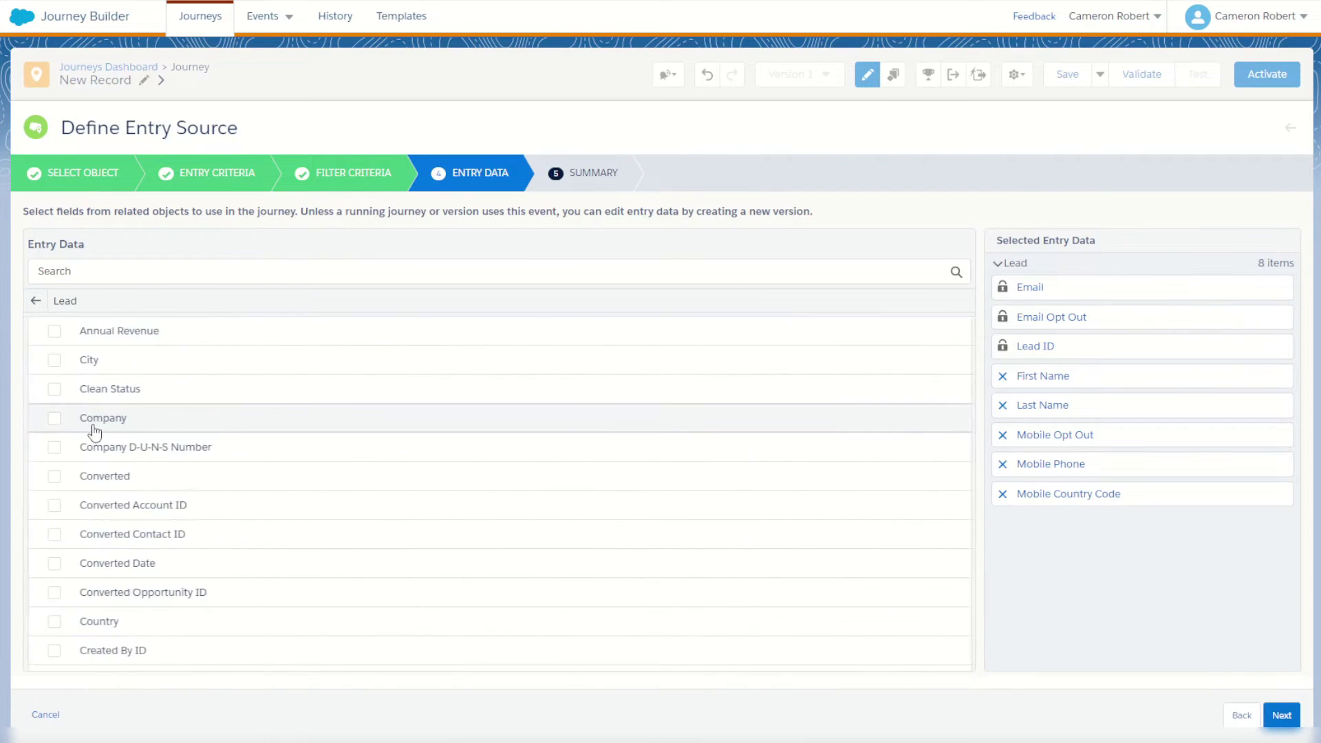
{"action": "scroll", "coordinate": [103, 427], "scroll_direction": "down", "scroll_amount": 9}
{"action": "scroll", "coordinate": [108, 424], "scroll_direction": "down", "scroll_amount": 12}
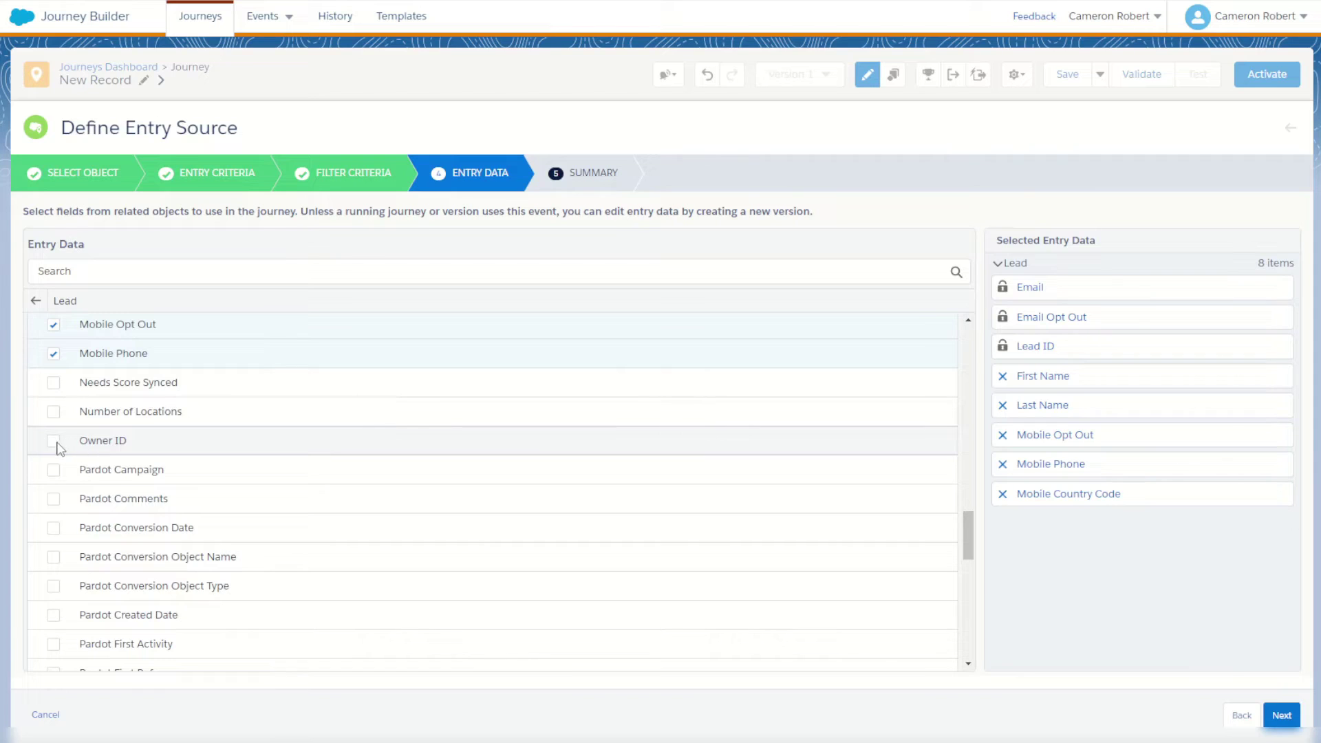
{"action": "left_click", "coordinate": [54, 443]}
Add the Owner (User) First Name field to the entry data
{"action": "left_click", "coordinate": [36, 301]}
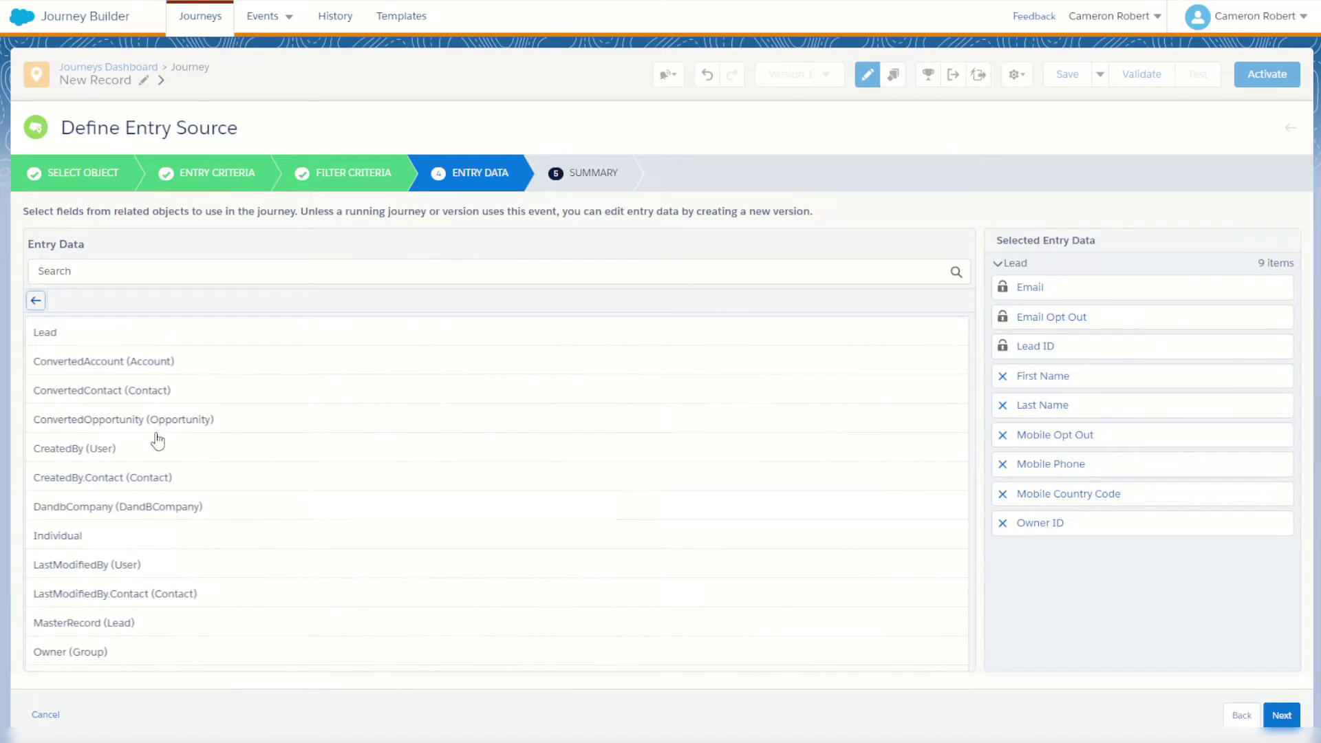
{"action": "scroll", "coordinate": [103, 444], "scroll_direction": "down", "scroll_amount": 2}
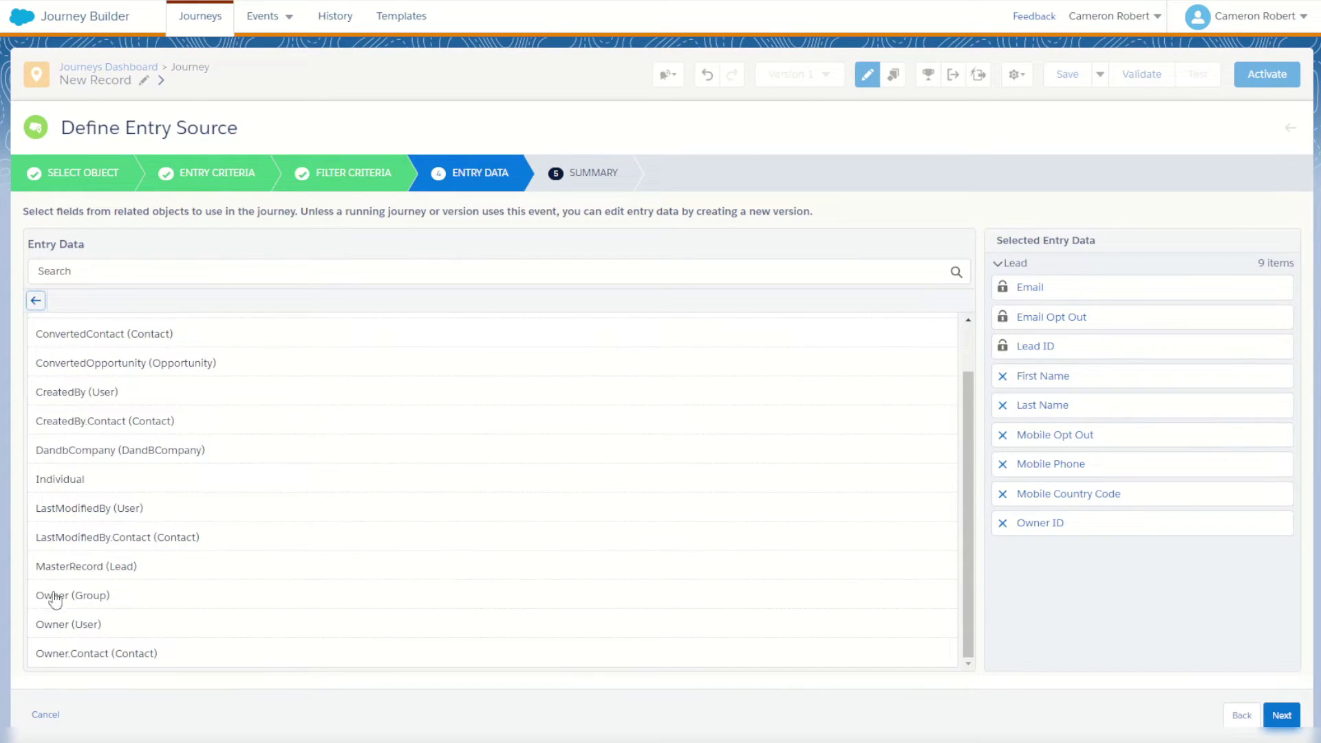
{"action": "left_click", "coordinate": [61, 624]}
{"action": "scroll", "coordinate": [101, 424], "scroll_direction": "down", "scroll_amount": 1}
{"action": "scroll", "coordinate": [102, 423], "scroll_direction": "down", "scroll_amount": 15}
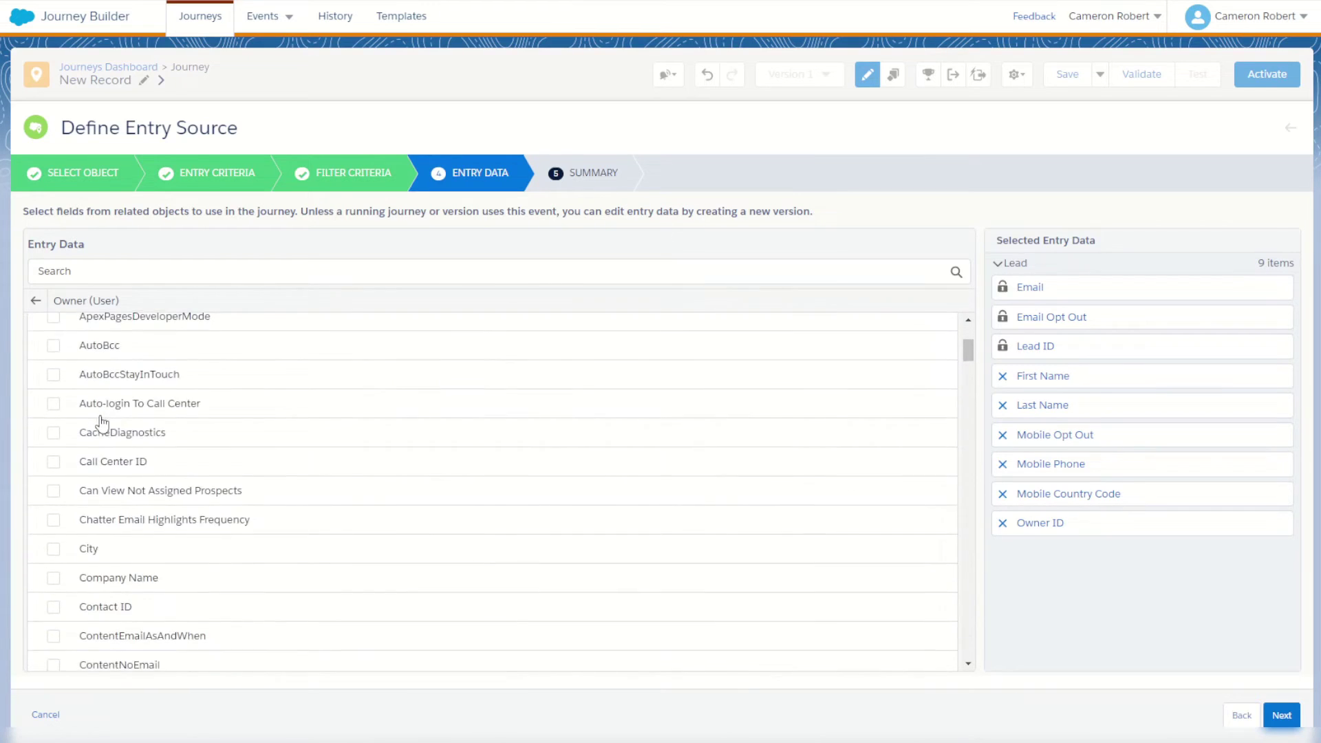
{"action": "scroll", "coordinate": [101, 424], "scroll_direction": "down", "scroll_amount": 12}
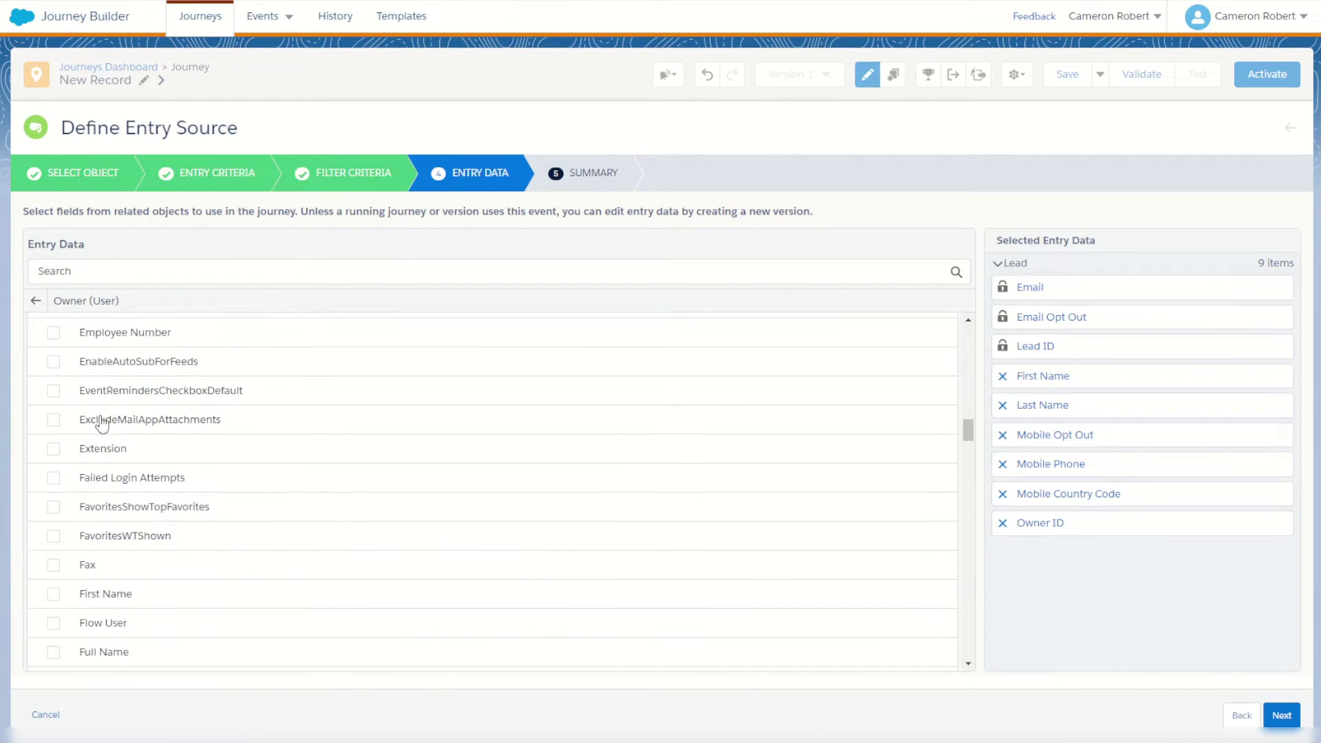
{"action": "left_click", "coordinate": [55, 434]}
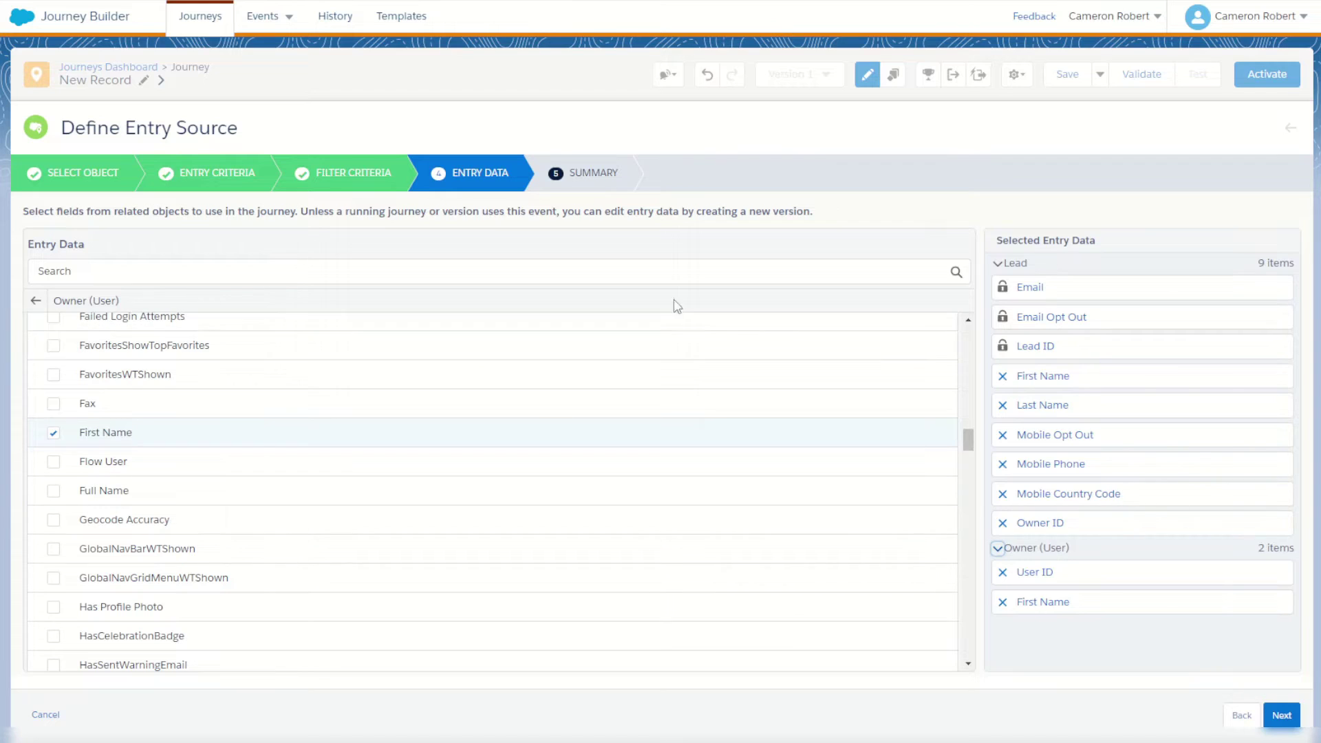
Review the summary: Lead ID (Lead), Lead object, Email and opt-out criteria, and entry data fields
{"action": "left_click", "coordinate": [1281, 715]}
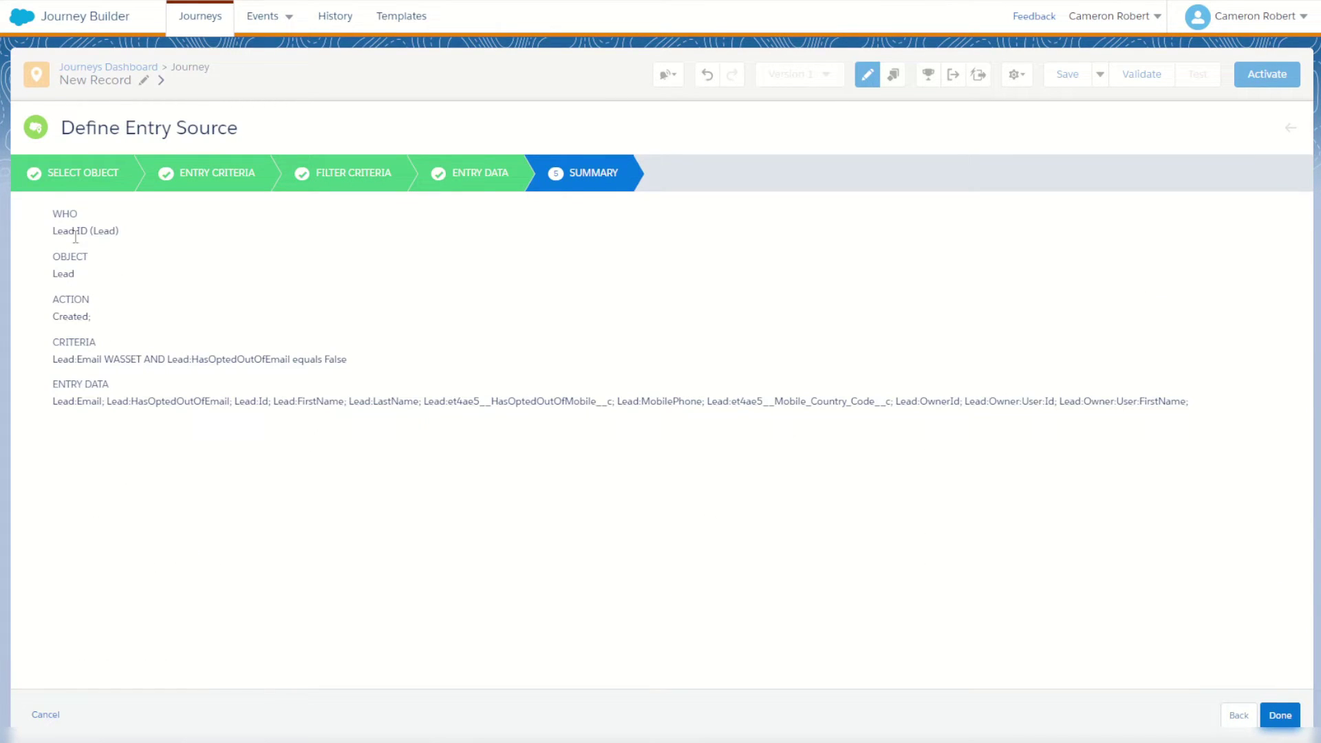
{"action": "left_click_drag", "start_coordinate": [57, 230], "coordinate": [102, 230]}
{"action": "left_click_drag", "start_coordinate": [54, 273], "coordinate": [101, 321]}
{"action": "left_click_drag", "start_coordinate": [77, 358], "coordinate": [103, 359]}
{"action": "left_click_drag", "start_coordinate": [193, 358], "coordinate": [347, 359]}
{"action": "left_click_drag", "start_coordinate": [62, 401], "coordinate": [977, 417]}
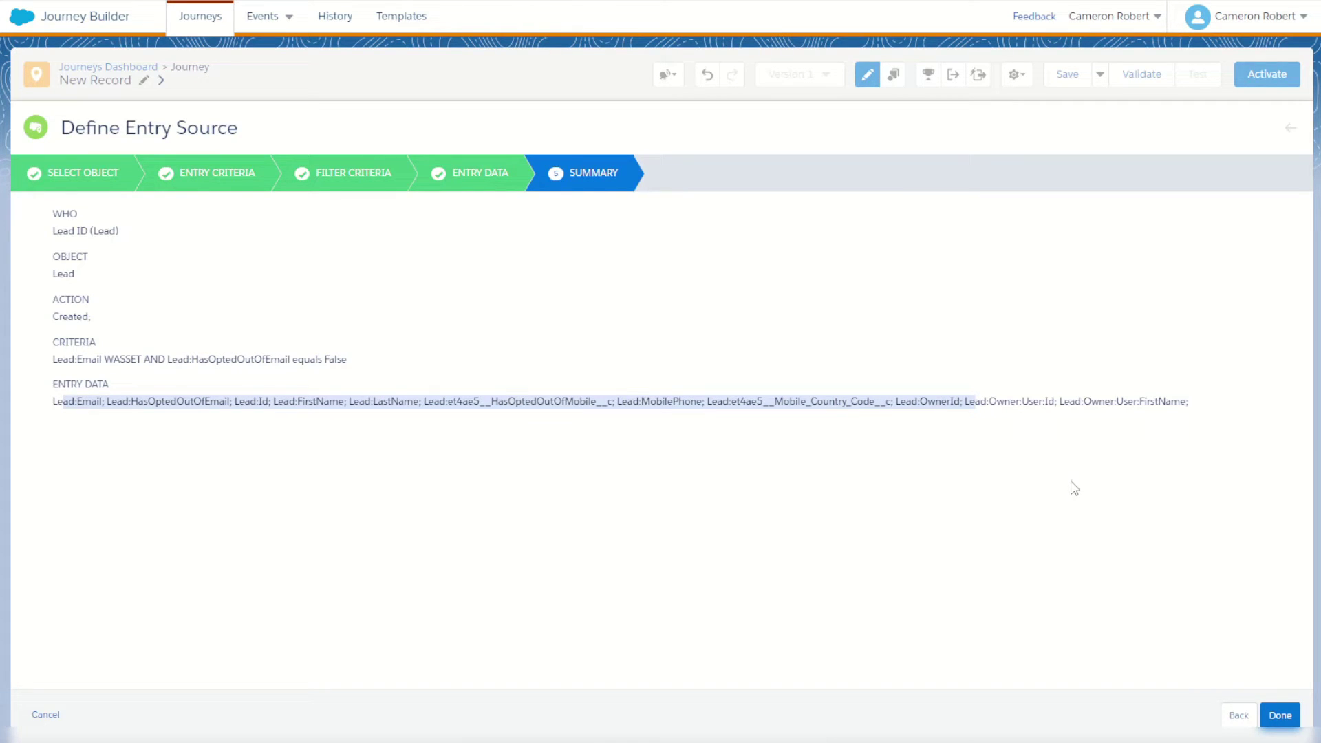
Finish the Lead entry source, save the New Record journey, and open the entry event settings
{"action": "left_click", "coordinate": [1281, 717]}
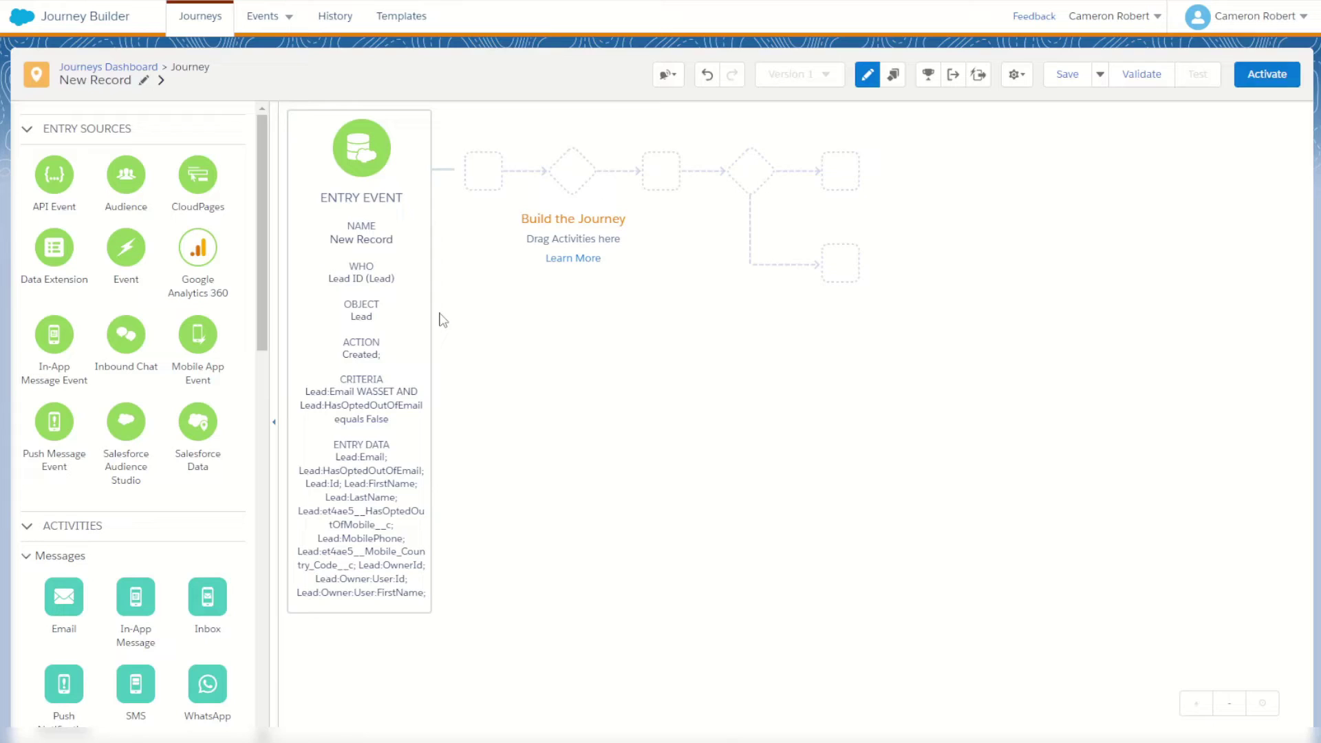
{"action": "left_click", "coordinate": [1061, 76]}
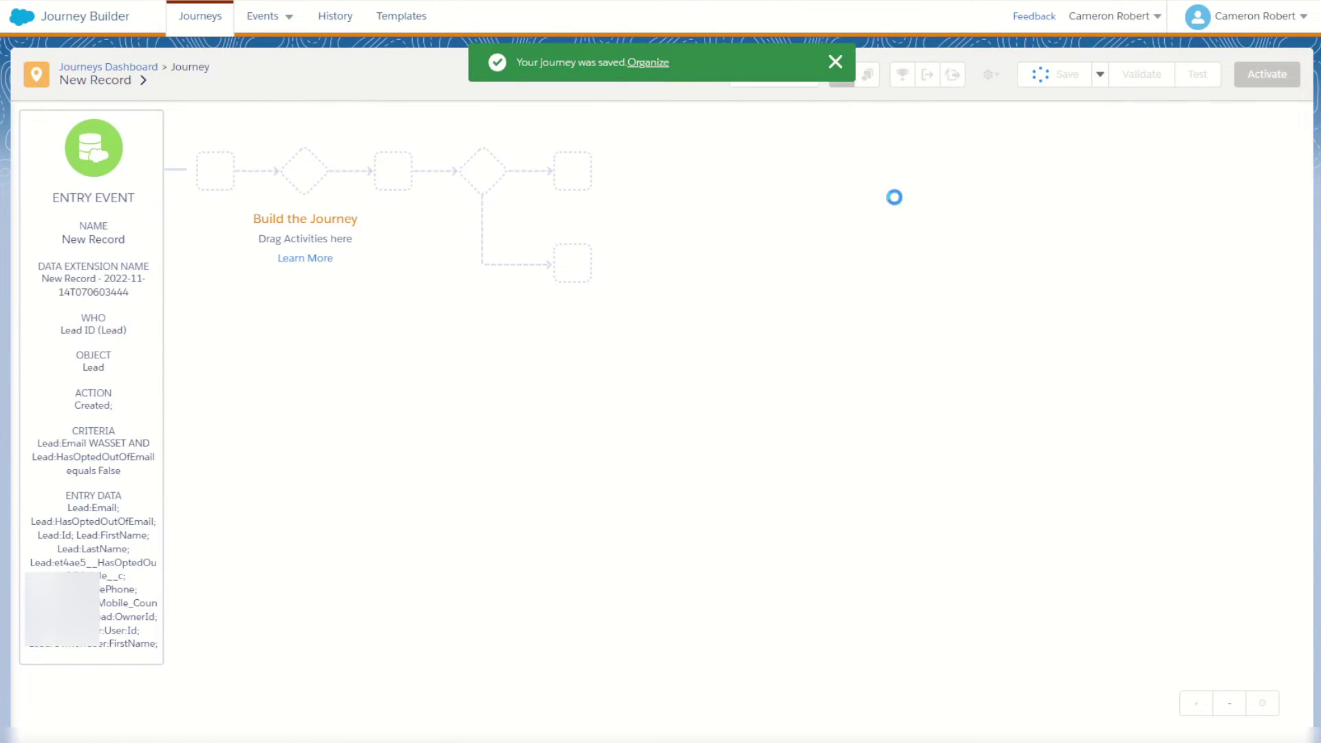
{"action": "left_click", "coordinate": [327, 282]}
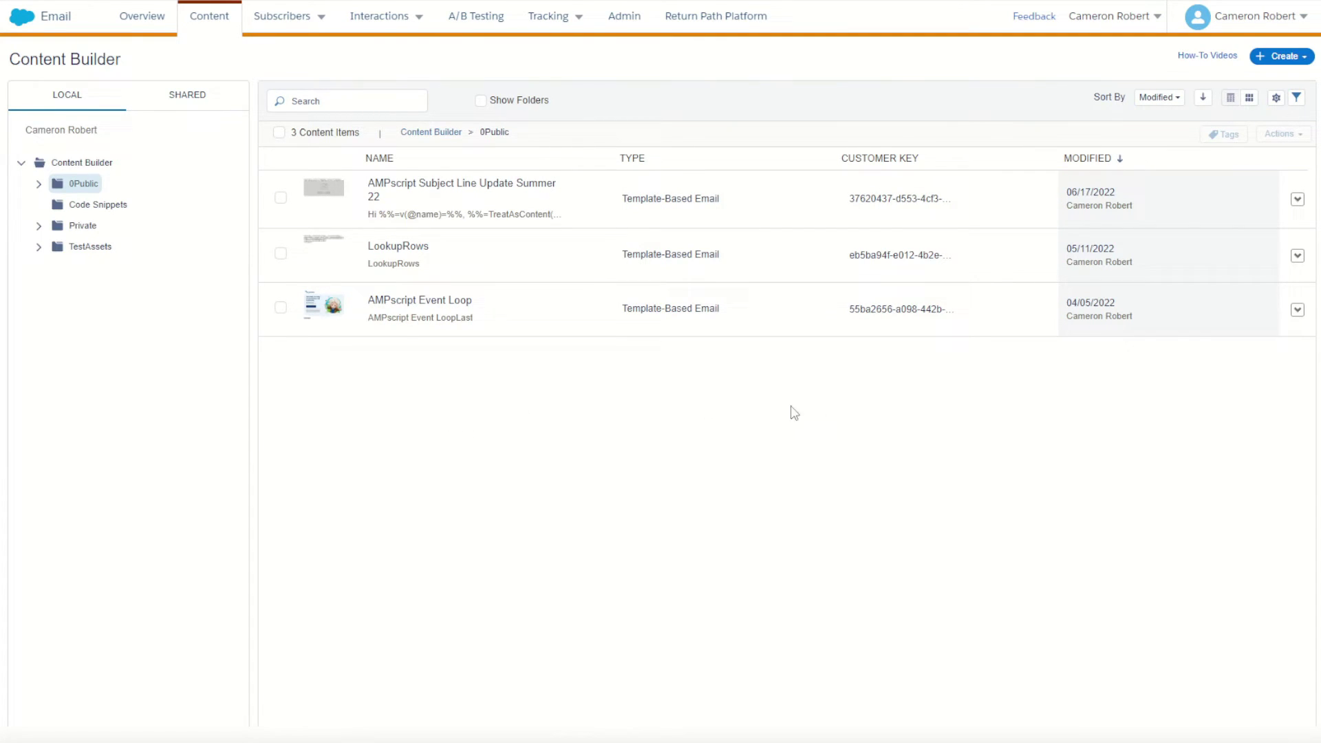
Create a Content Builder email from the Blank Page template and begin naming it New Lead Email
{"action": "left_click", "coordinate": [1302, 58]}
{"action": "left_click", "coordinate": [1268, 87]}
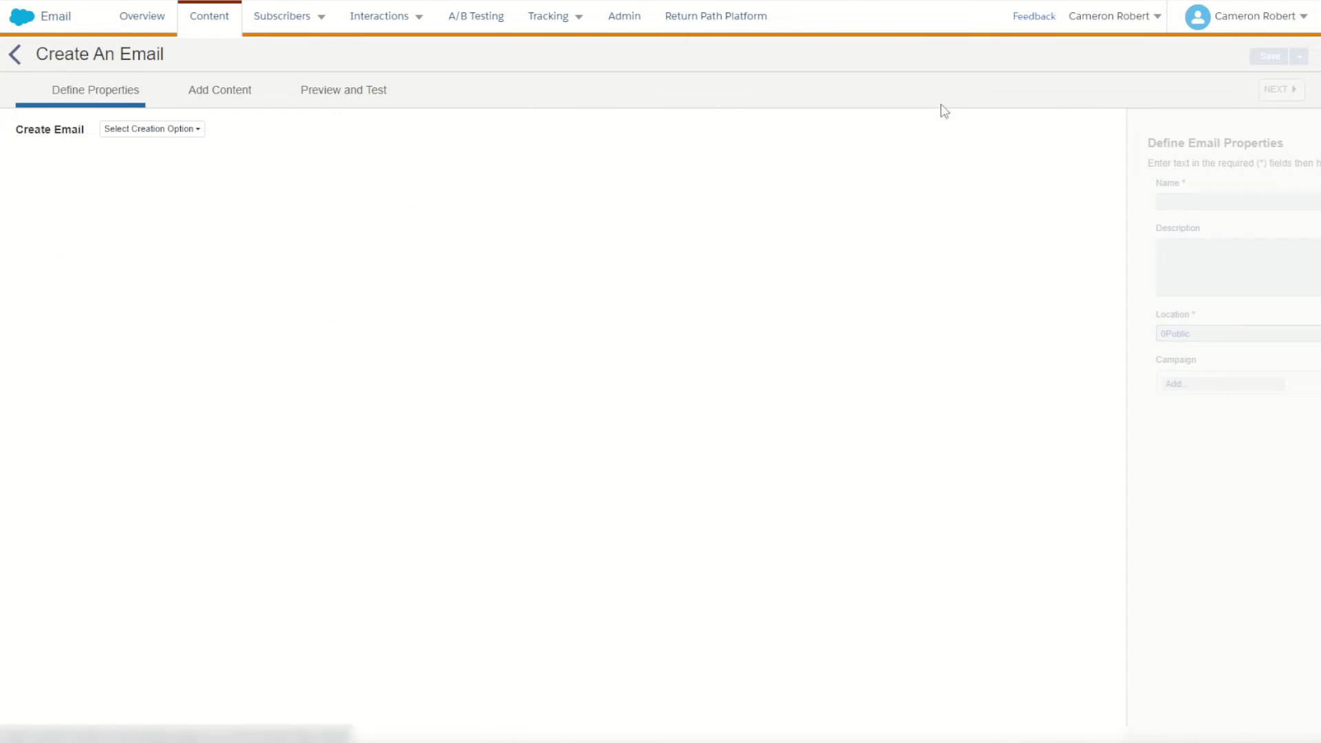
{"action": "left_click", "coordinate": [158, 129]}
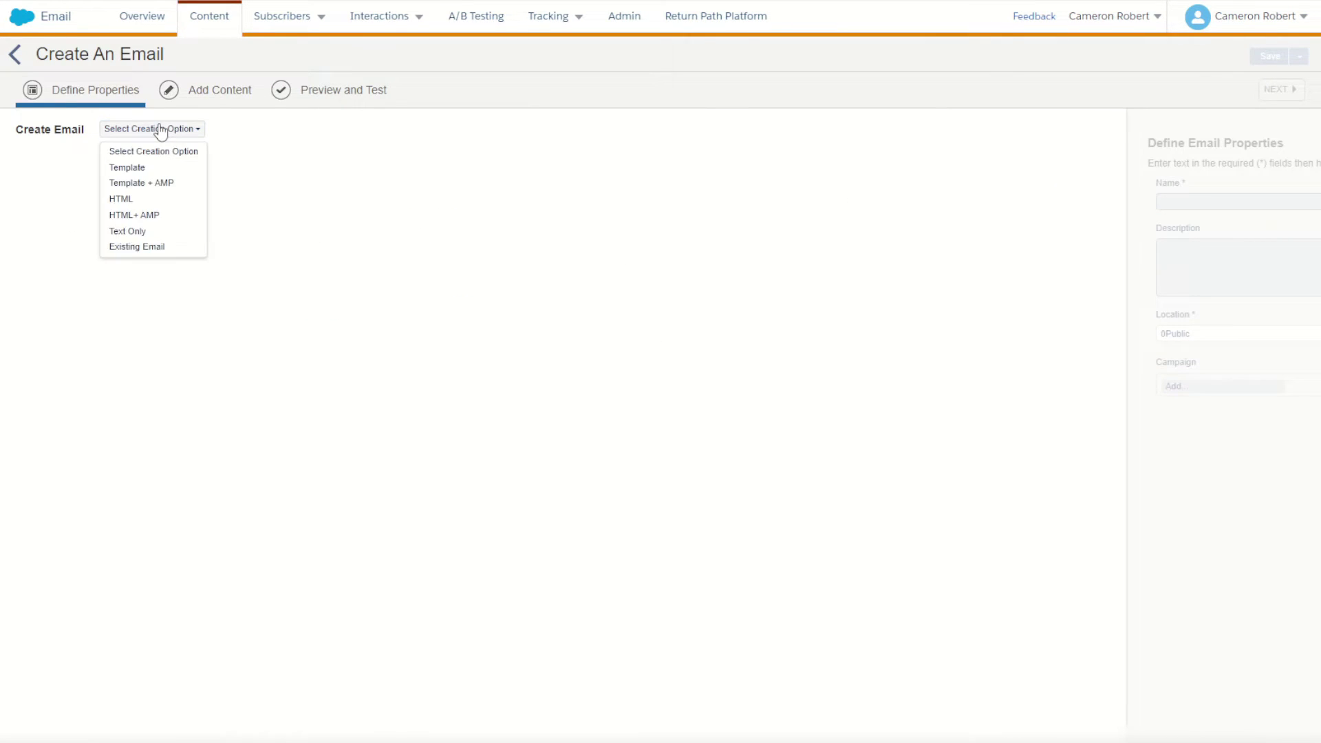
{"action": "left_click", "coordinate": [134, 168]}
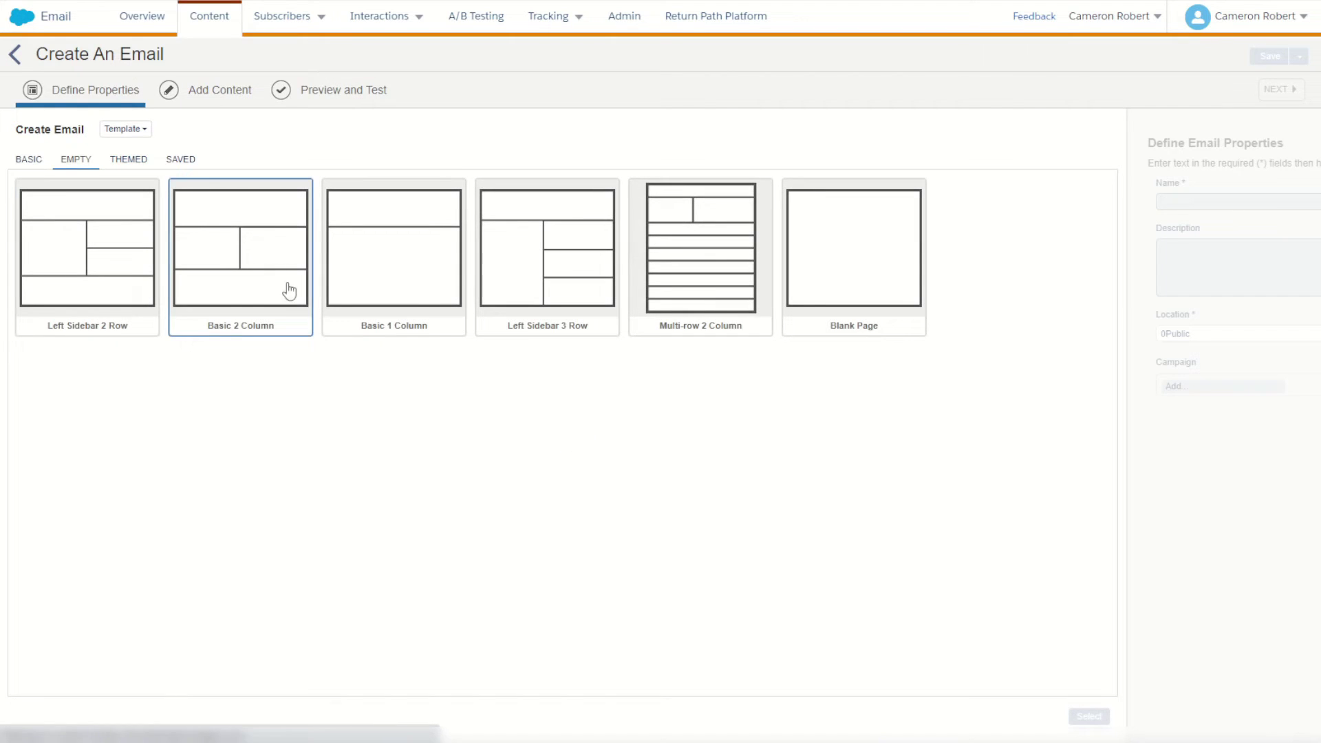
{"action": "left_click", "coordinate": [887, 273]}
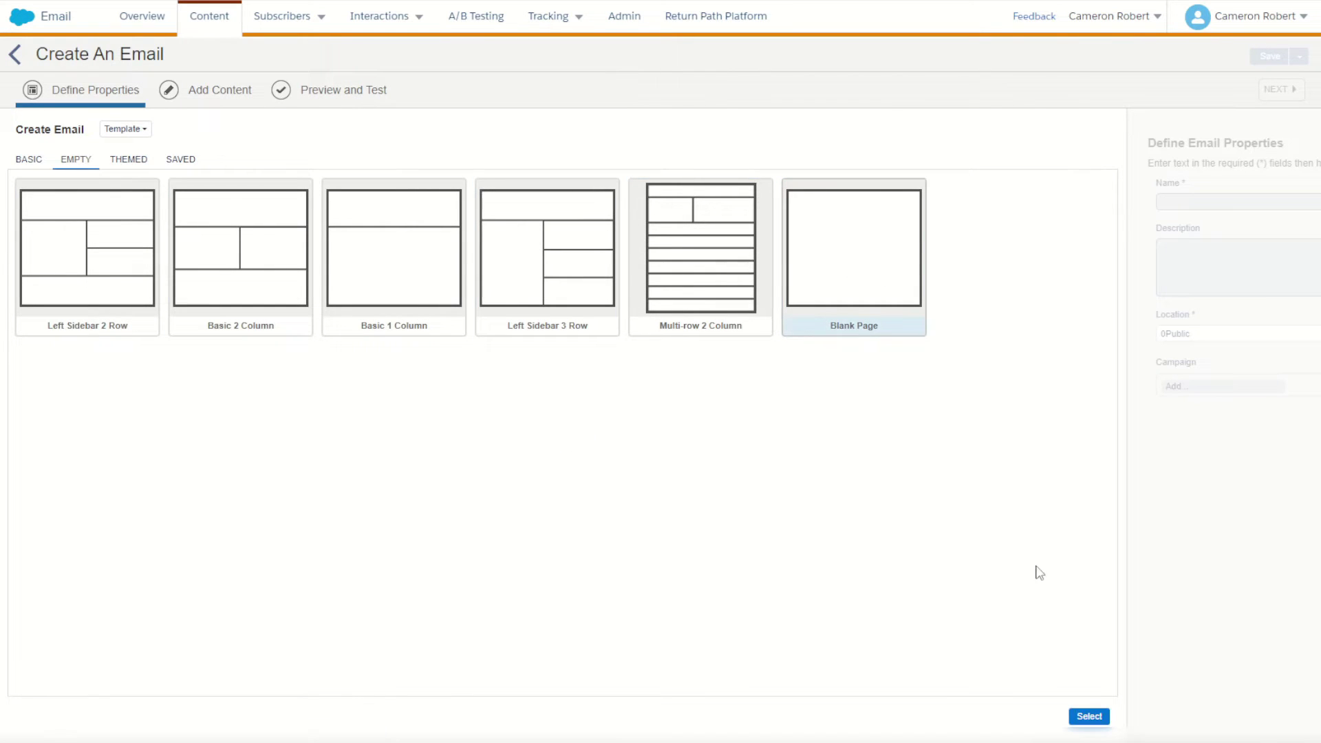
{"action": "left_click", "coordinate": [1089, 716]}
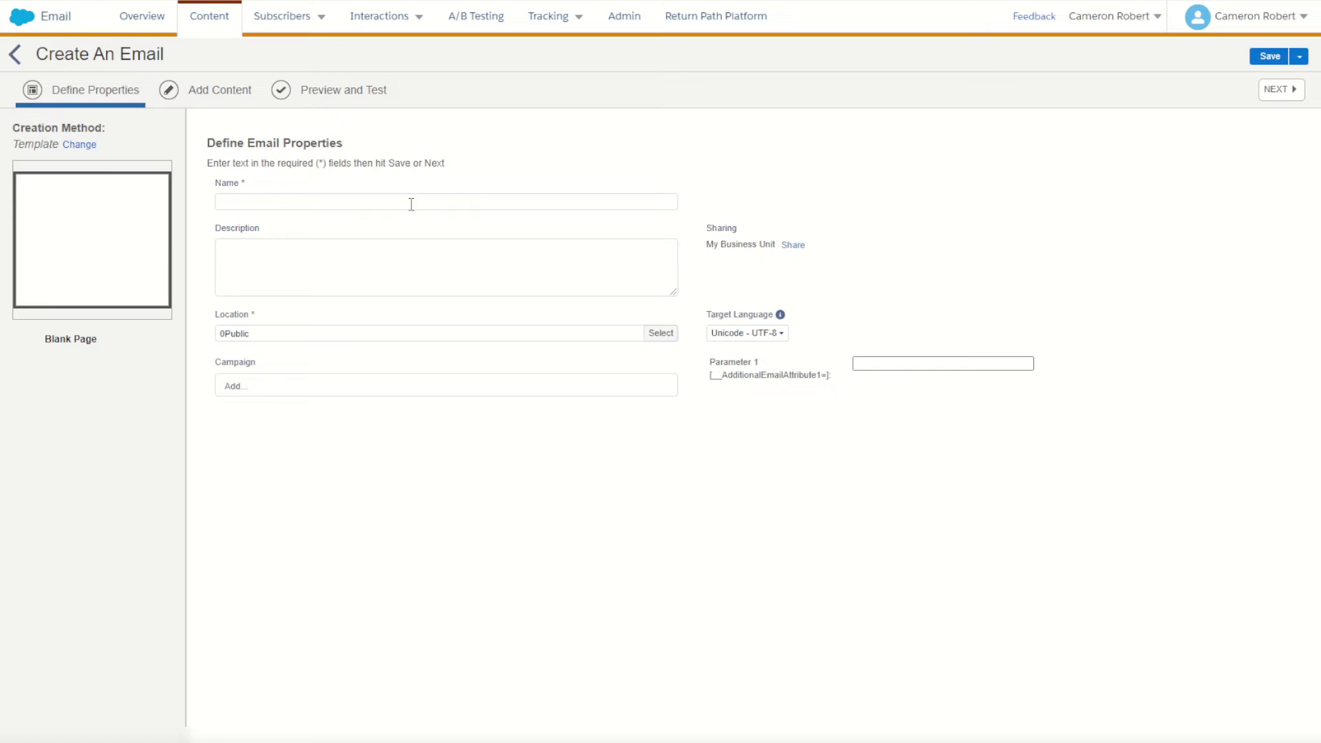
{"action": "left_click", "coordinate": [407, 199]}
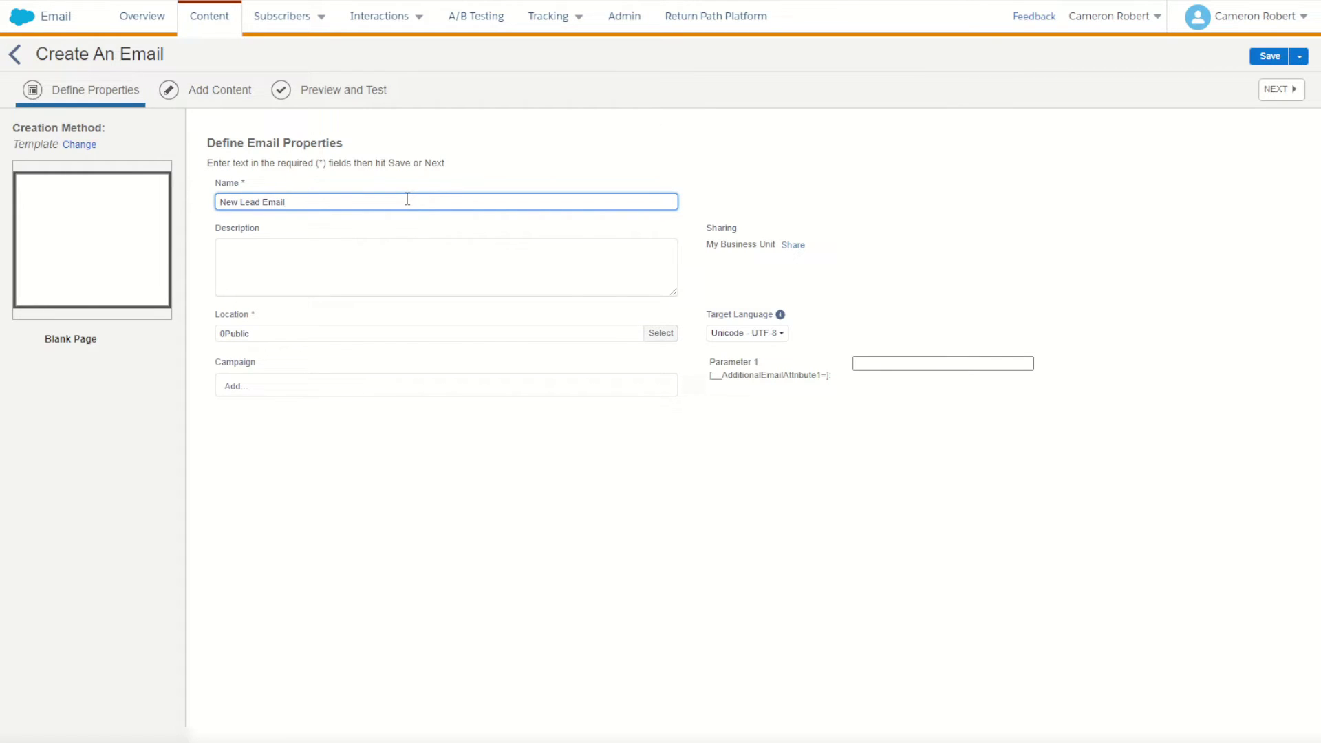
Add an HTML block reading 'Hi Name,' and 'This record was created by ownername'
{"action": "left_click", "coordinate": [1276, 92]}
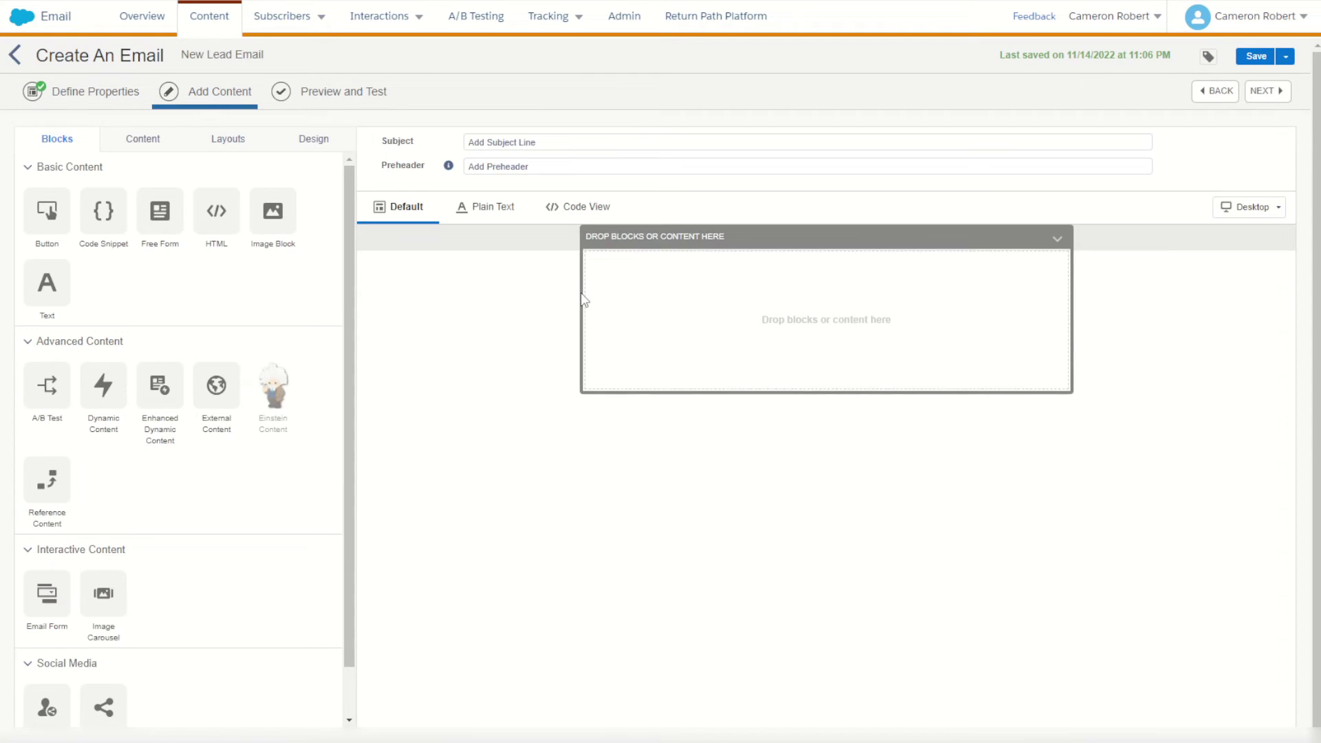
{"action": "left_click_drag", "start_coordinate": [216, 211], "coordinate": [704, 289]}
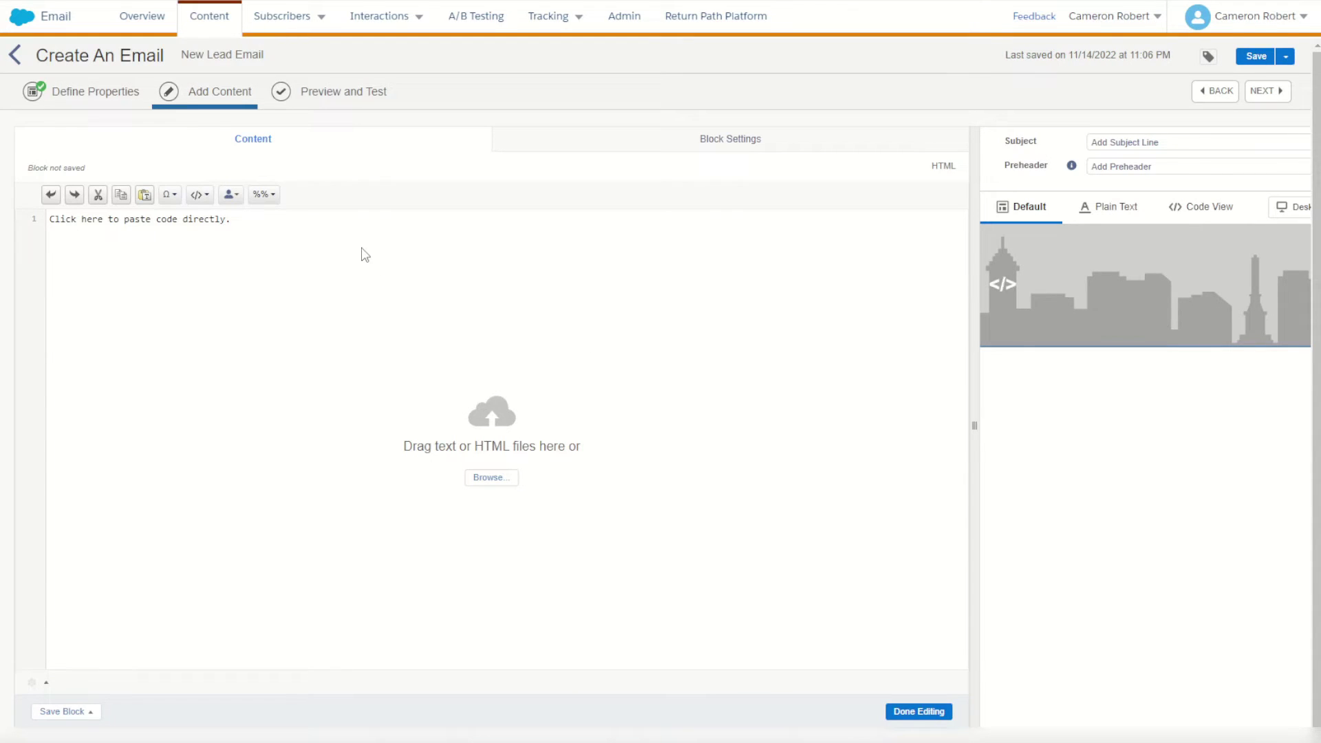
{"action": "type", "text": "Hi Name"}
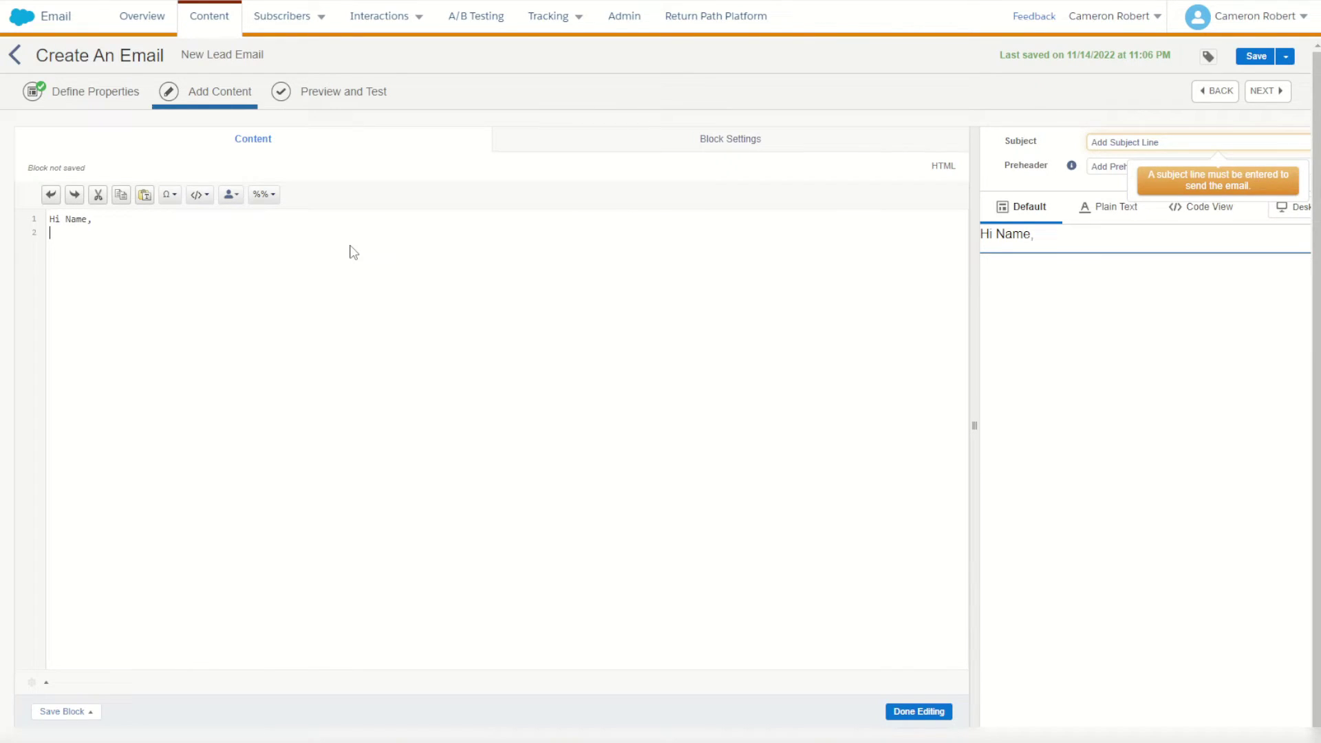
{"action": "type", "text": ", <br>"}
{"action": "key", "text": "Return"}
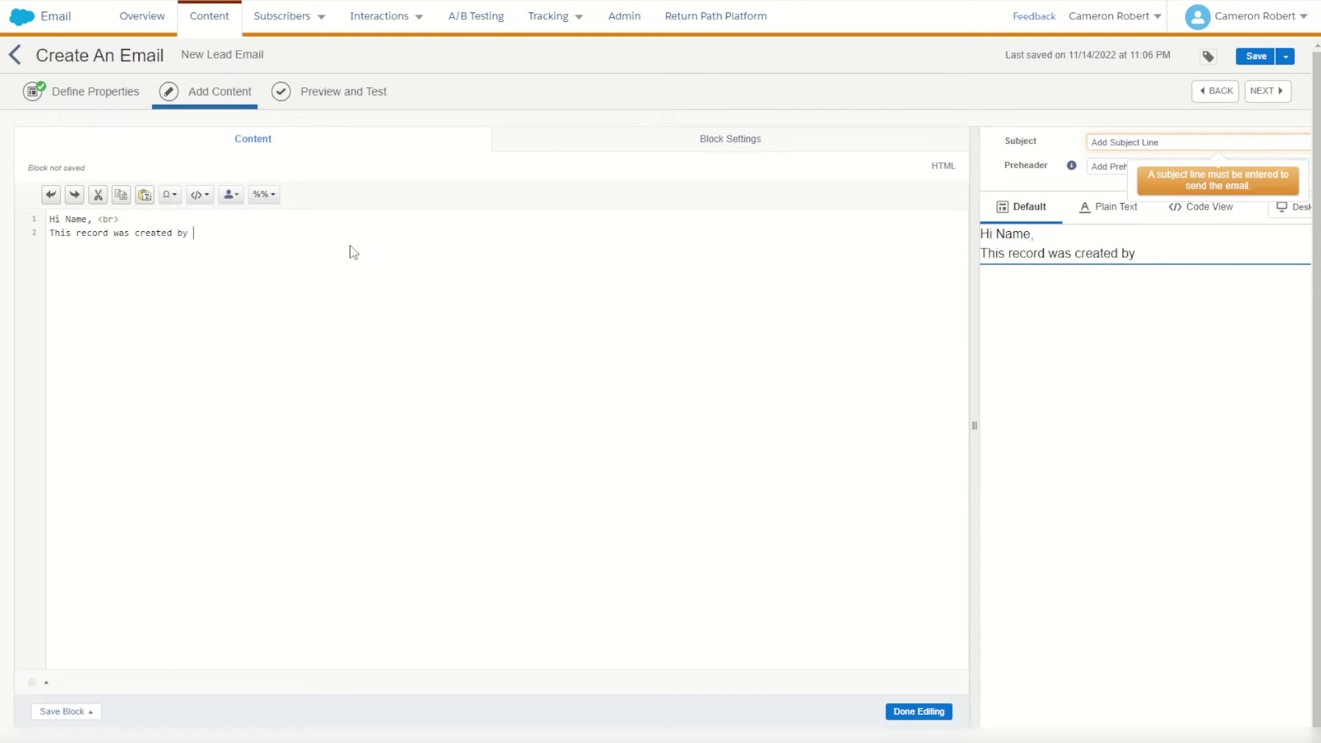
{"action": "type", "text": "<"}
{"action": "key", "text": "BackSpace"}
{"action": "double_click", "coordinate": [77, 218]}
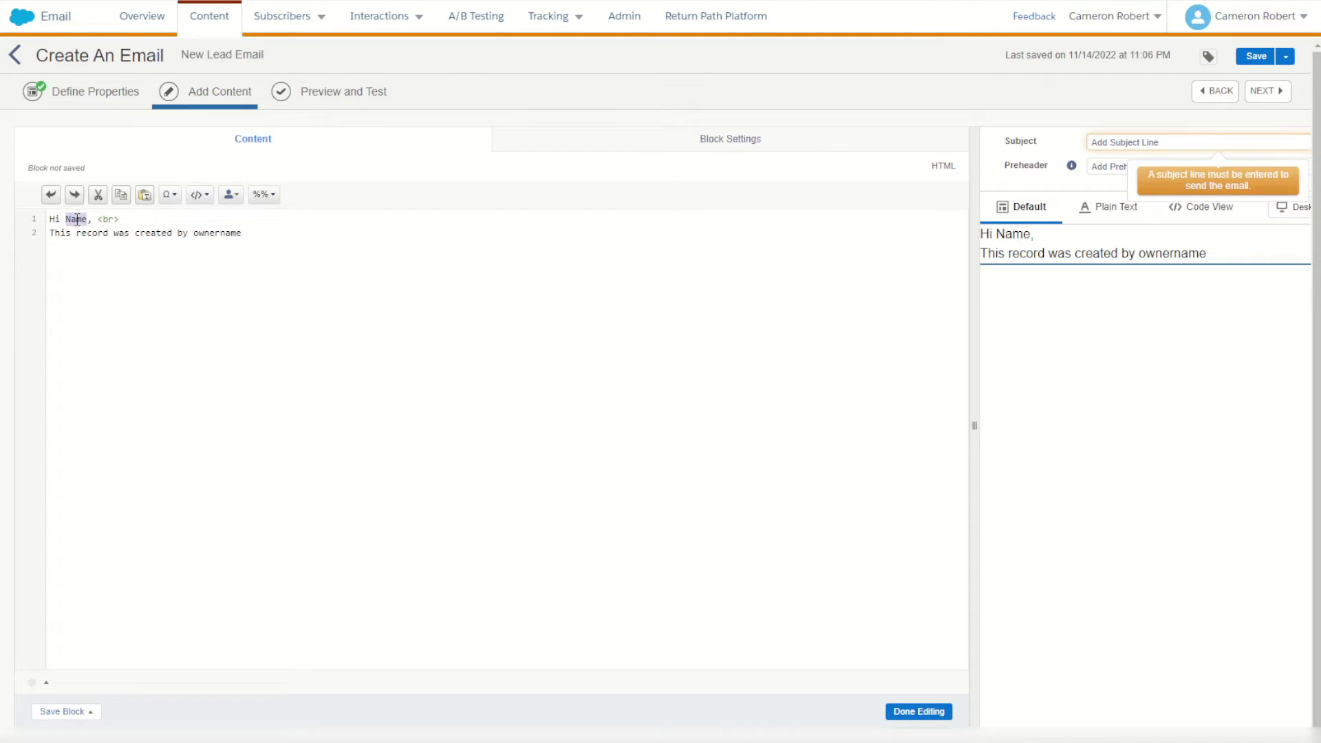
{"action": "double_click", "coordinate": [216, 234]}
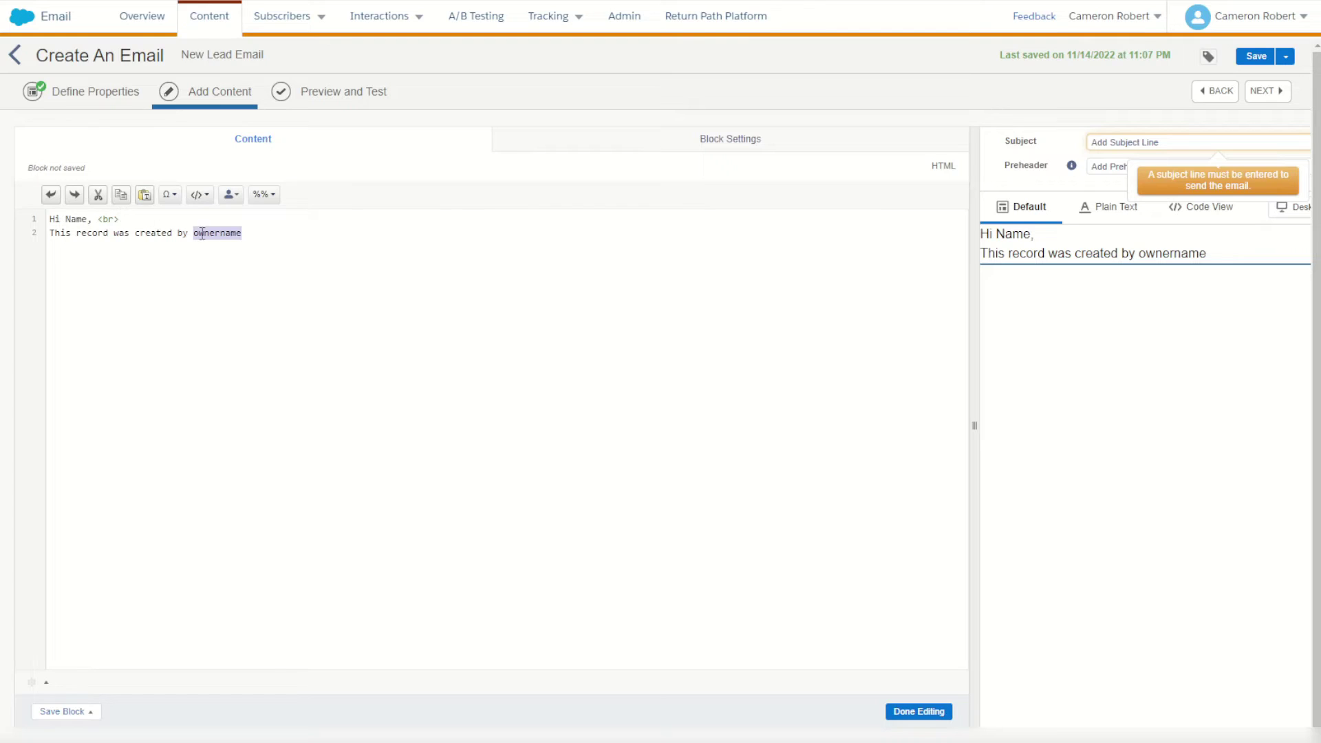
Choose the New Record data extension as the personalization data source
{"action": "left_click", "coordinate": [230, 194]}
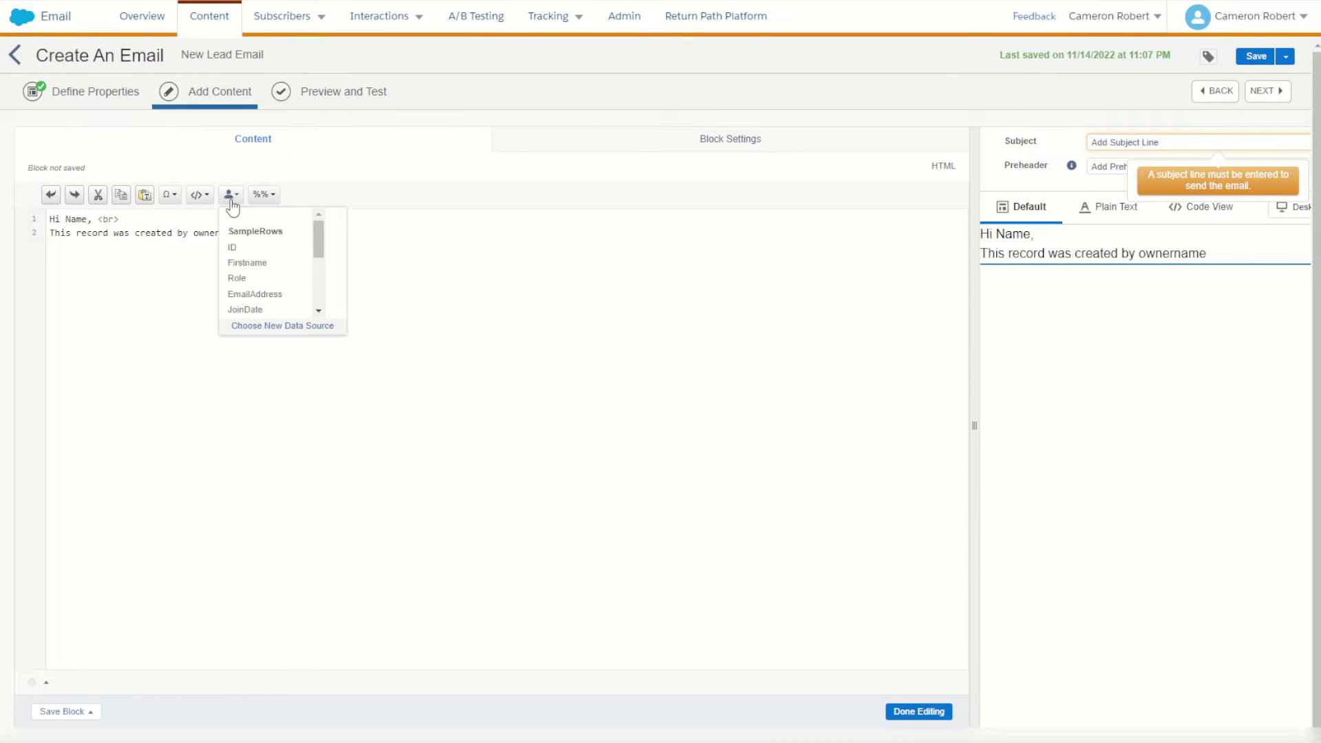
{"action": "left_click", "coordinate": [291, 326]}
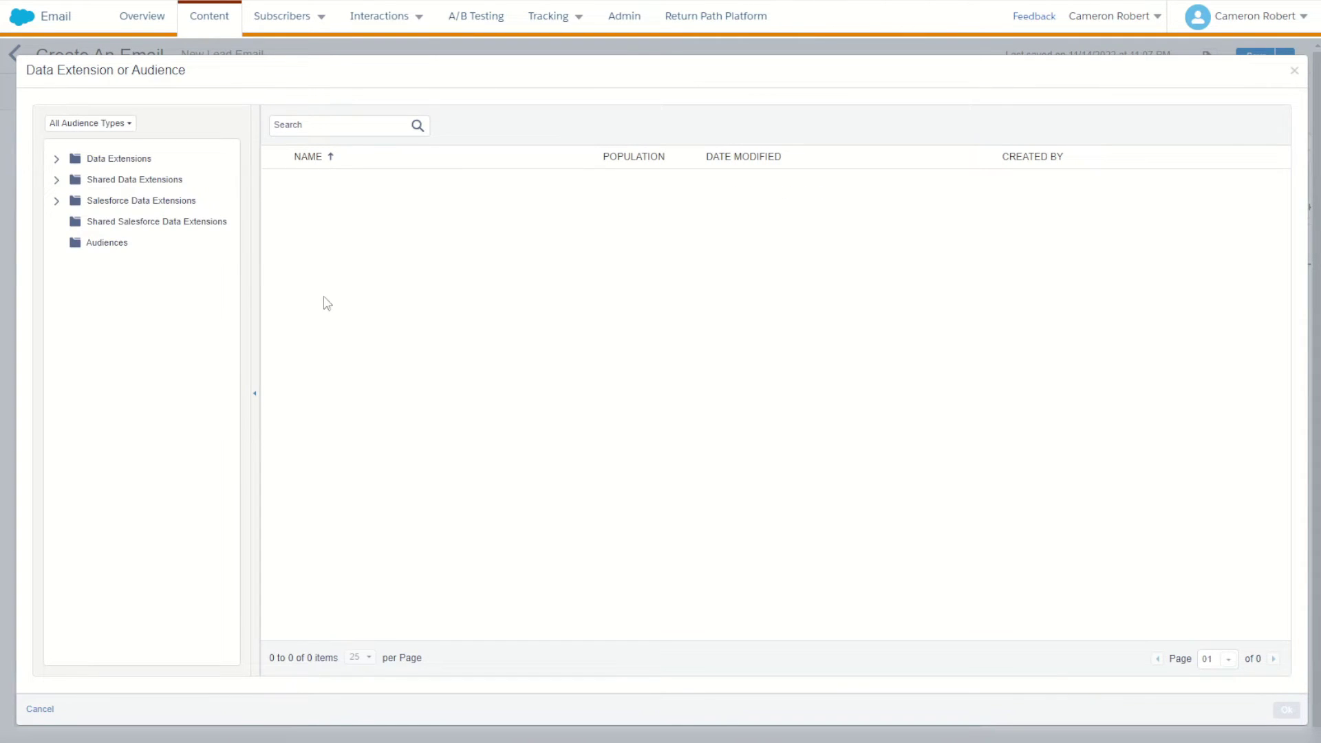
{"action": "left_click", "coordinate": [138, 160]}
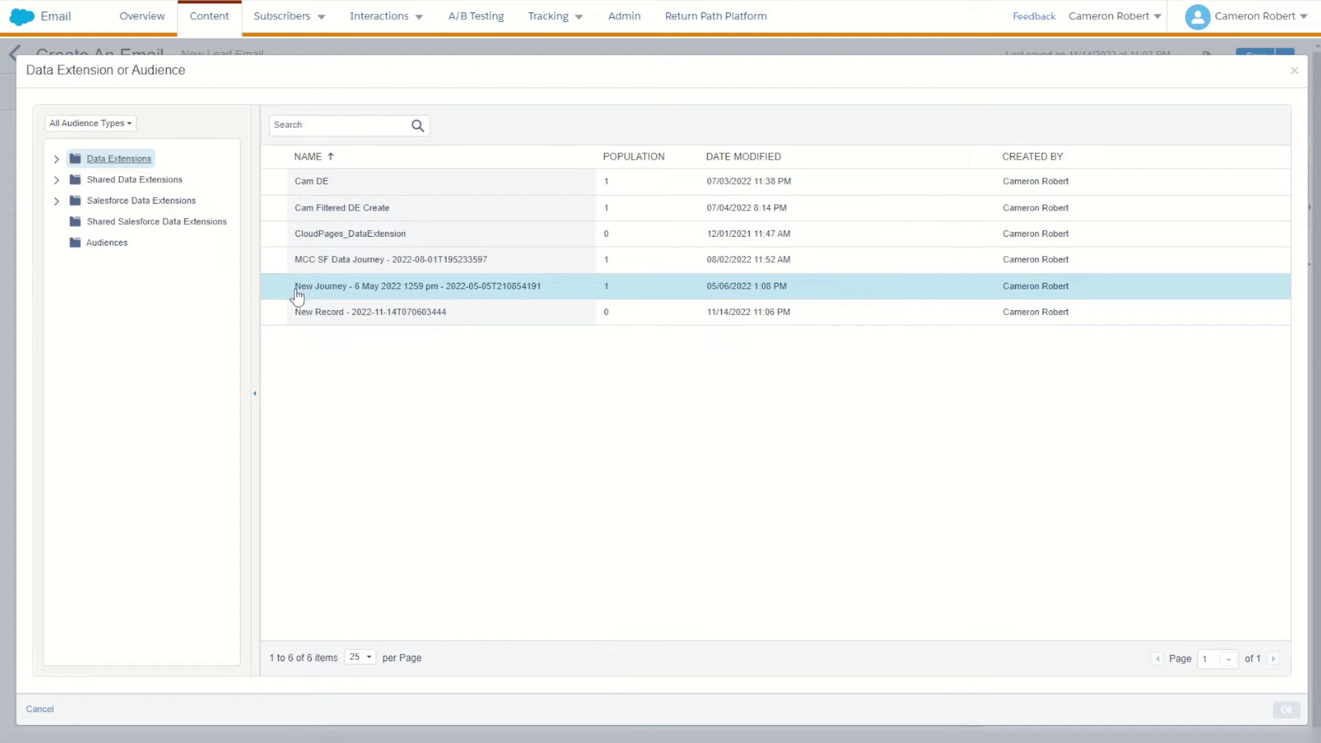
{"action": "left_click", "coordinate": [410, 313]}
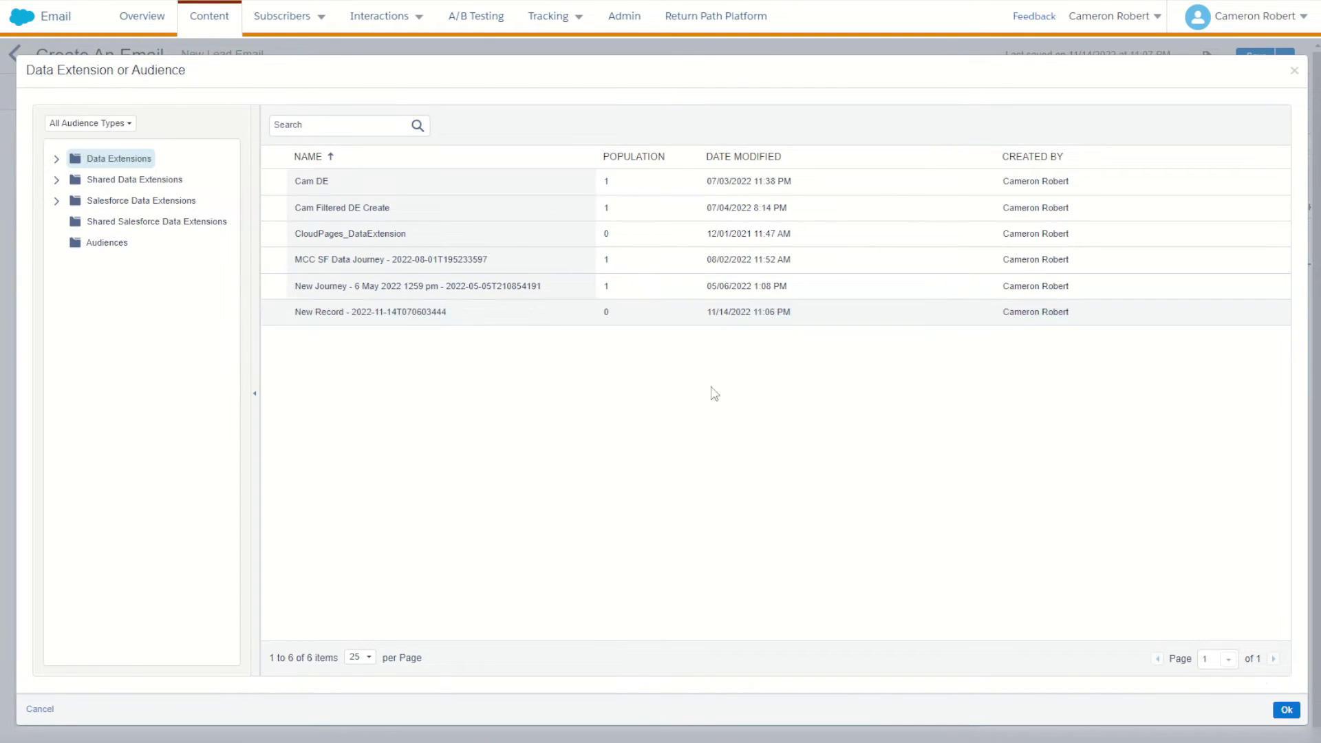
{"action": "left_click", "coordinate": [1284, 709]}
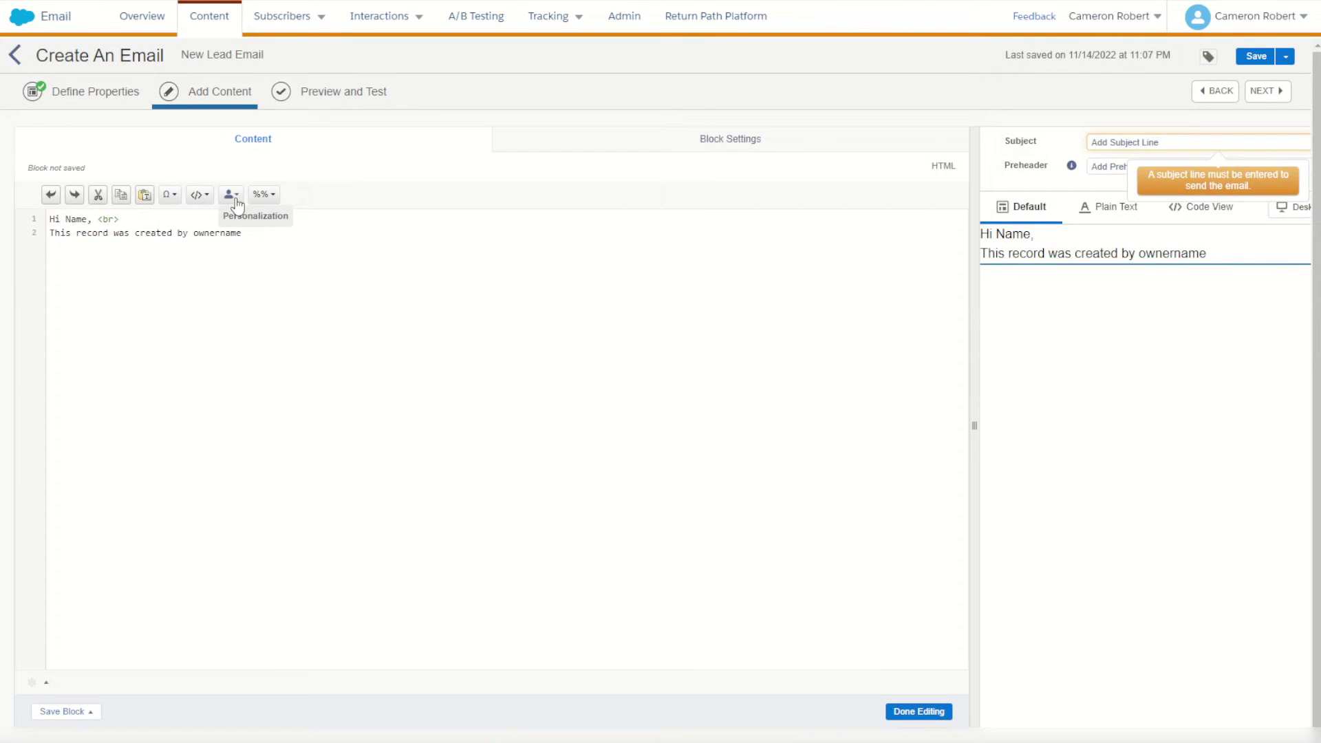
{"action": "left_click", "coordinate": [236, 204]}
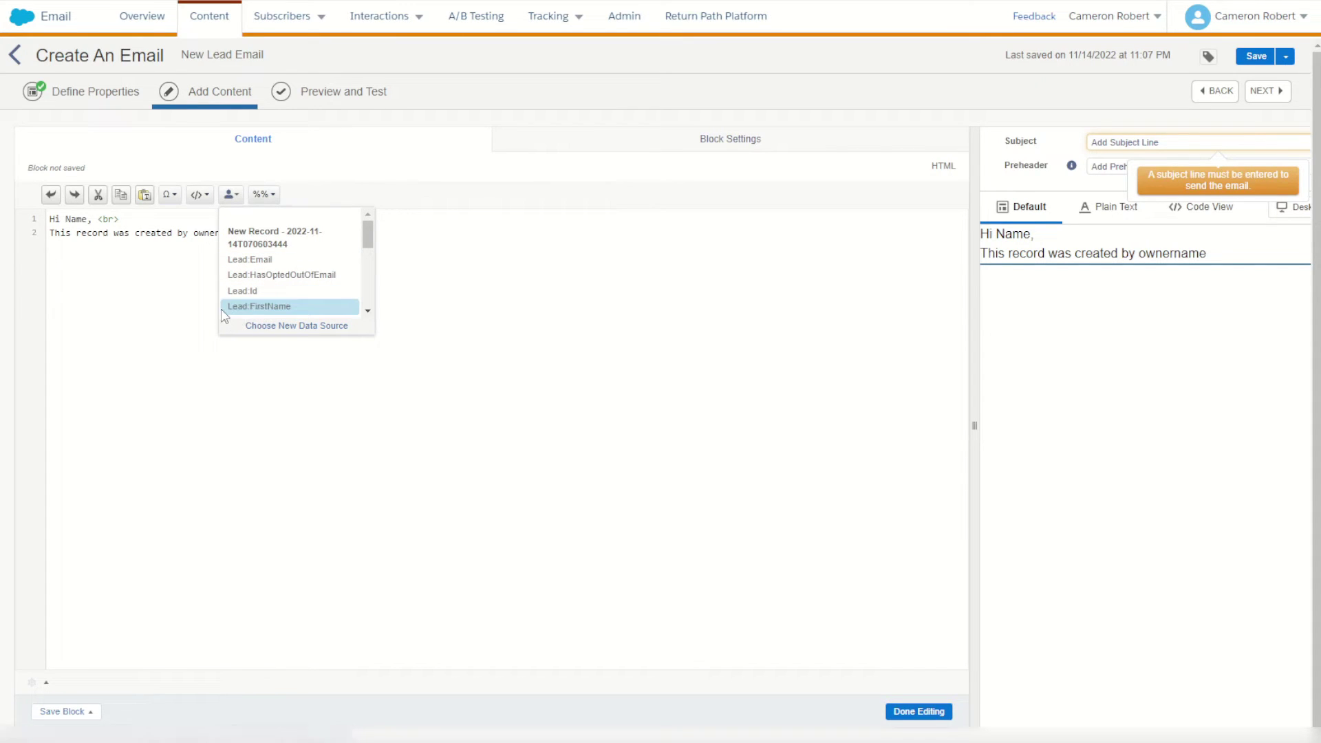
Replace Name with %%Lead:FirstName%% and ownername with %%Lead:Owner:User:FirstName%%
{"action": "double_click", "coordinate": [72, 220]}
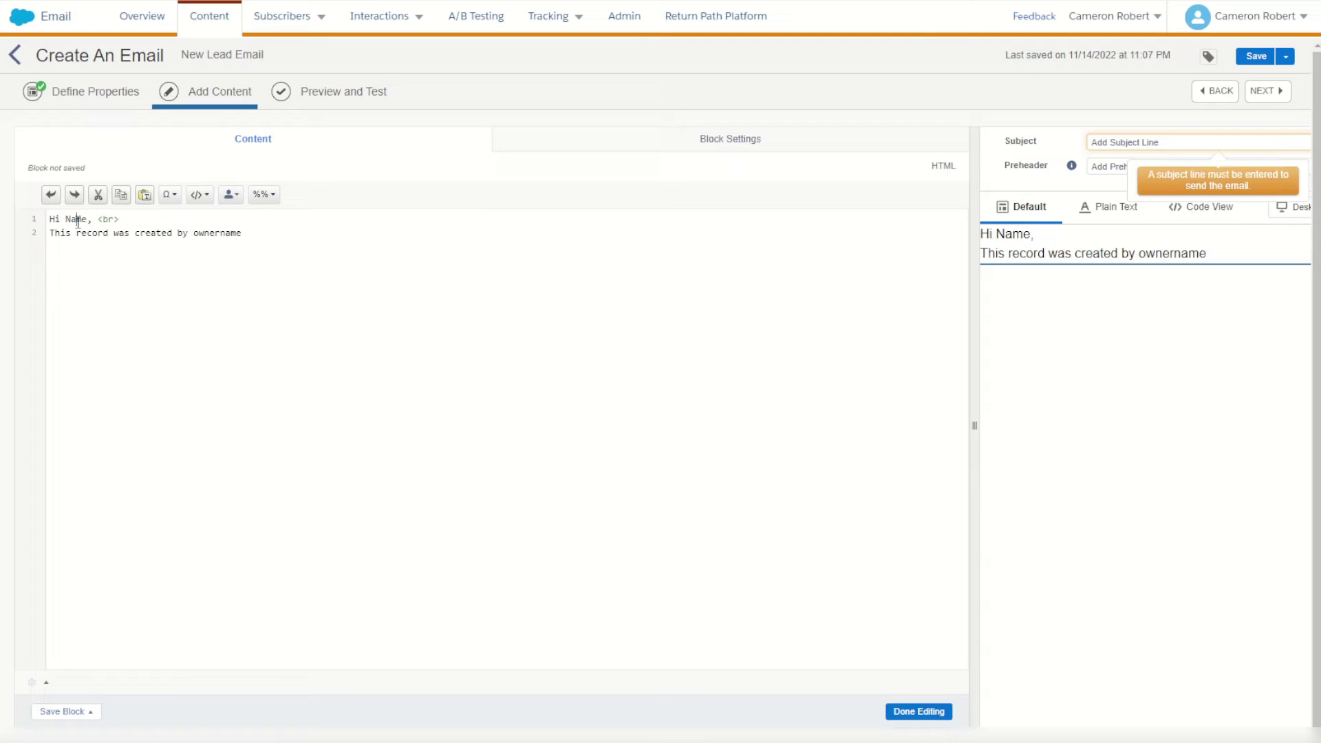
{"action": "left_click", "coordinate": [229, 194]}
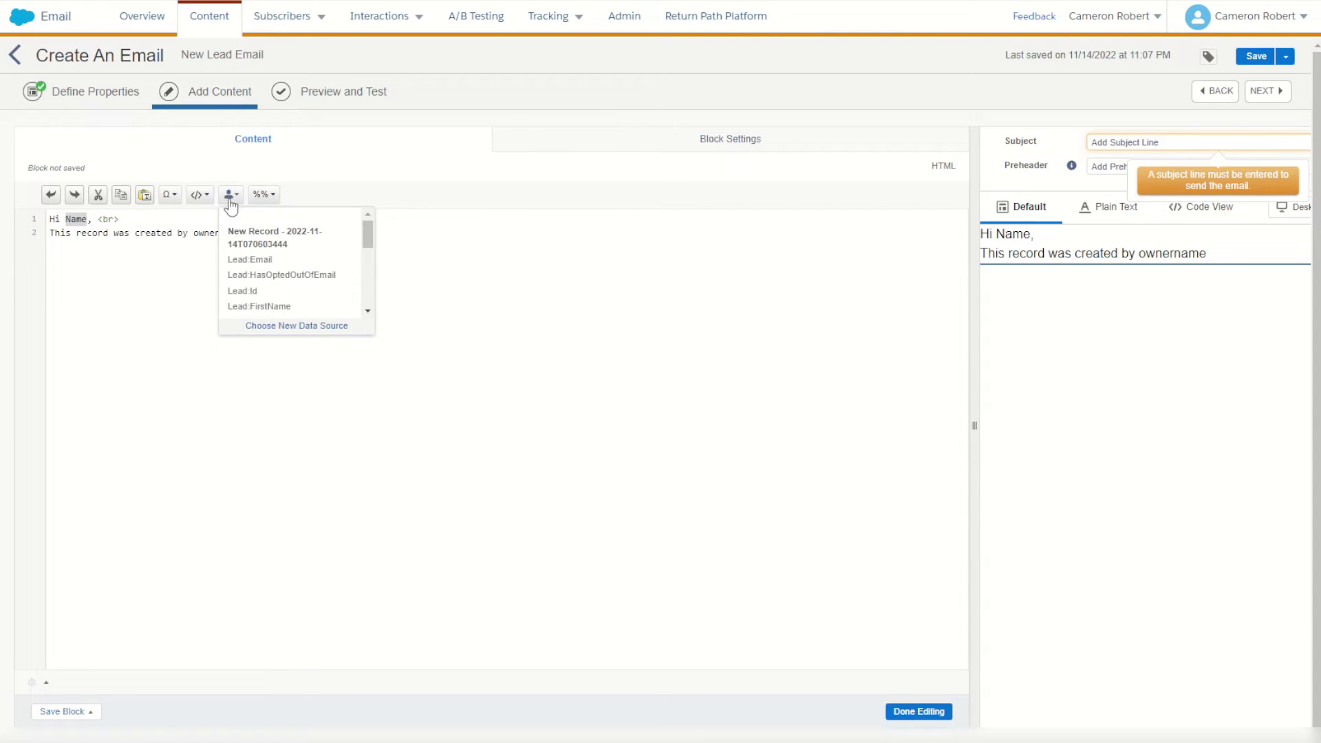
{"action": "left_click", "coordinate": [281, 311]}
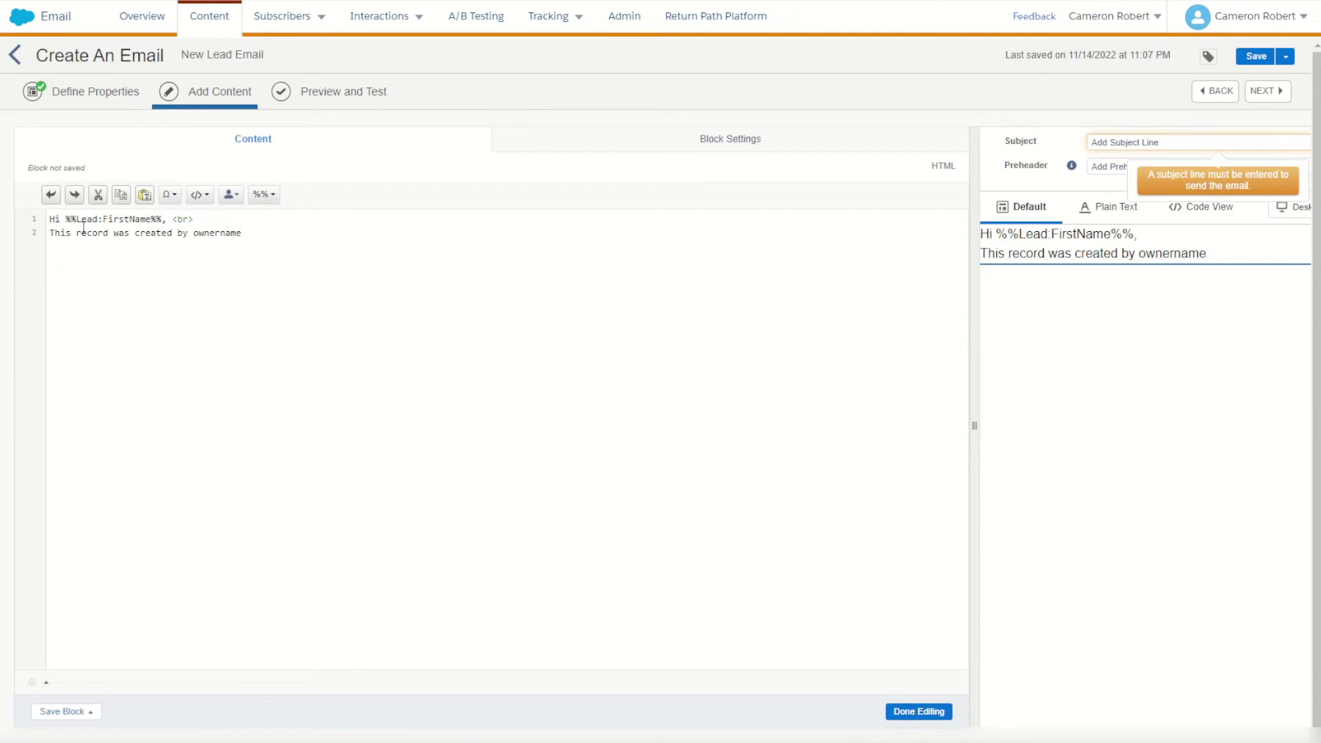
{"action": "left_click_drag", "start_coordinate": [66, 219], "coordinate": [154, 221]}
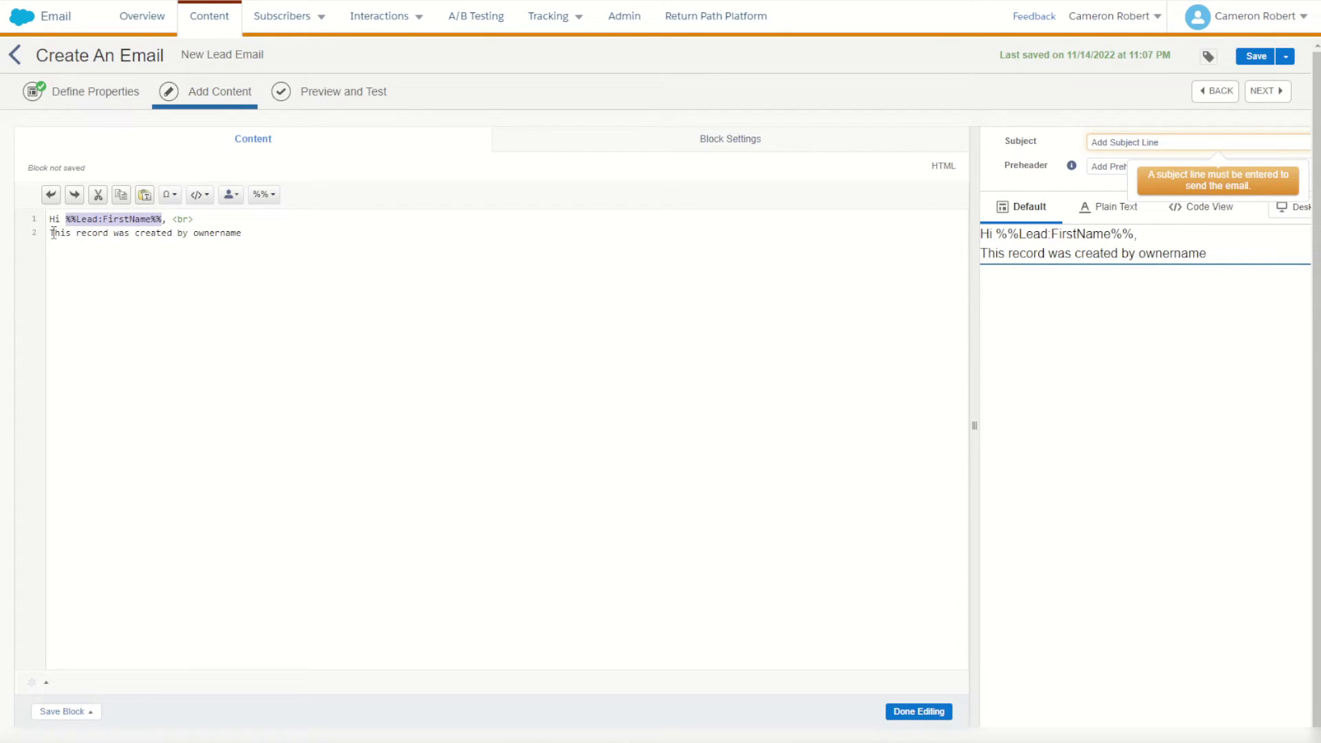
{"action": "double_click", "coordinate": [215, 233]}
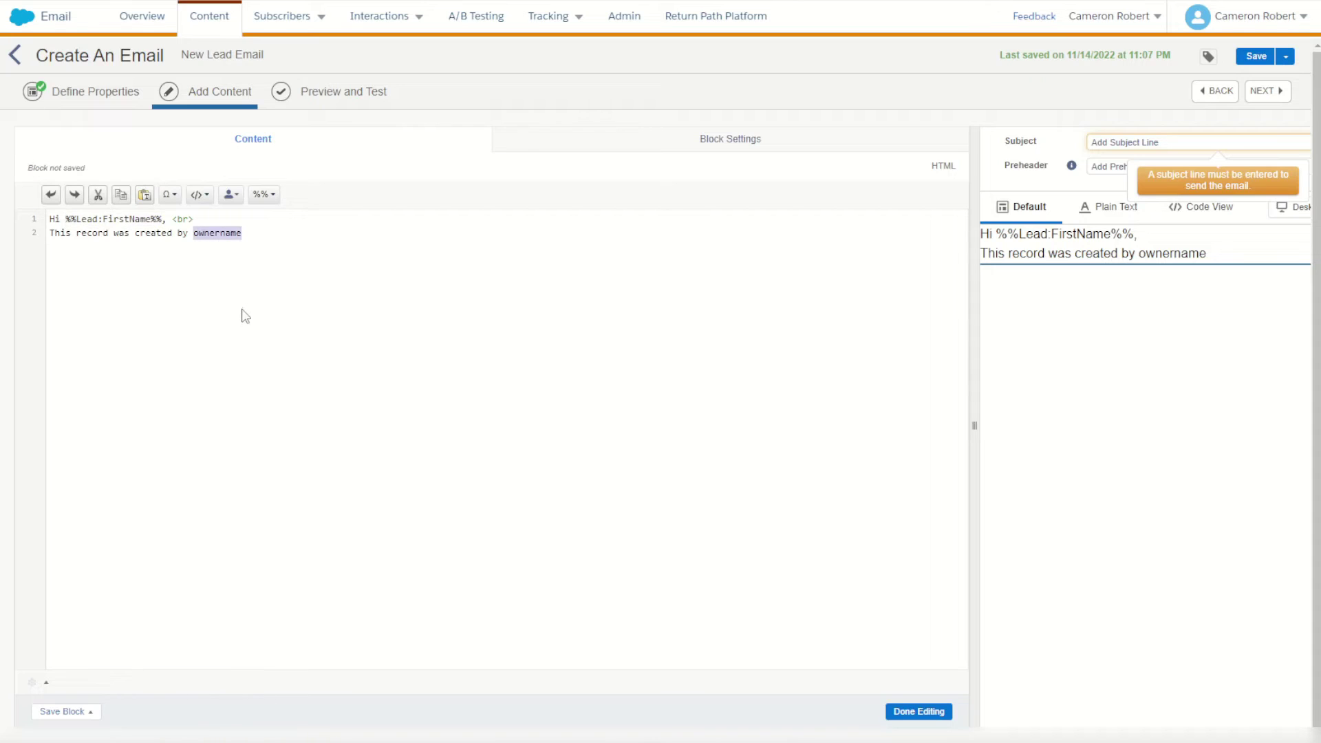
{"action": "left_click", "coordinate": [230, 195]}
{"action": "scroll", "coordinate": [268, 265], "scroll_direction": "down", "scroll_amount": 3}
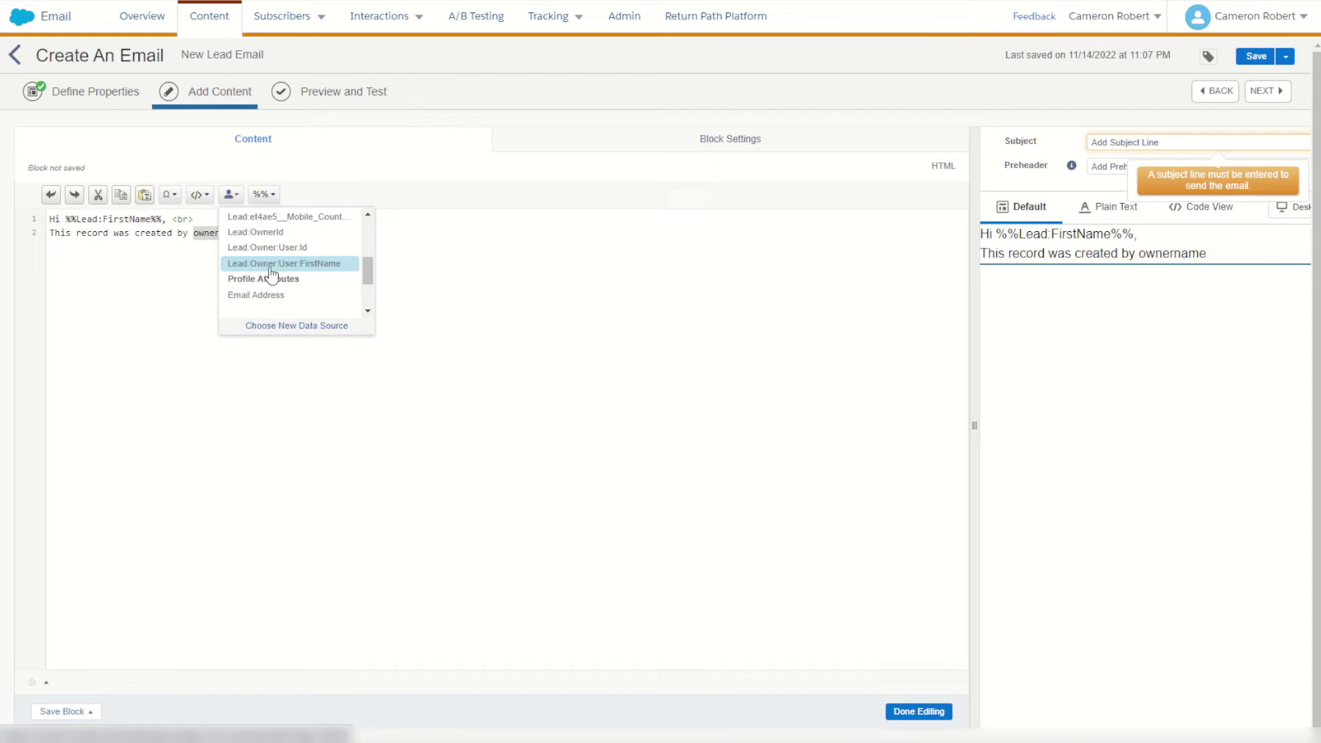
{"action": "left_click", "coordinate": [307, 266]}
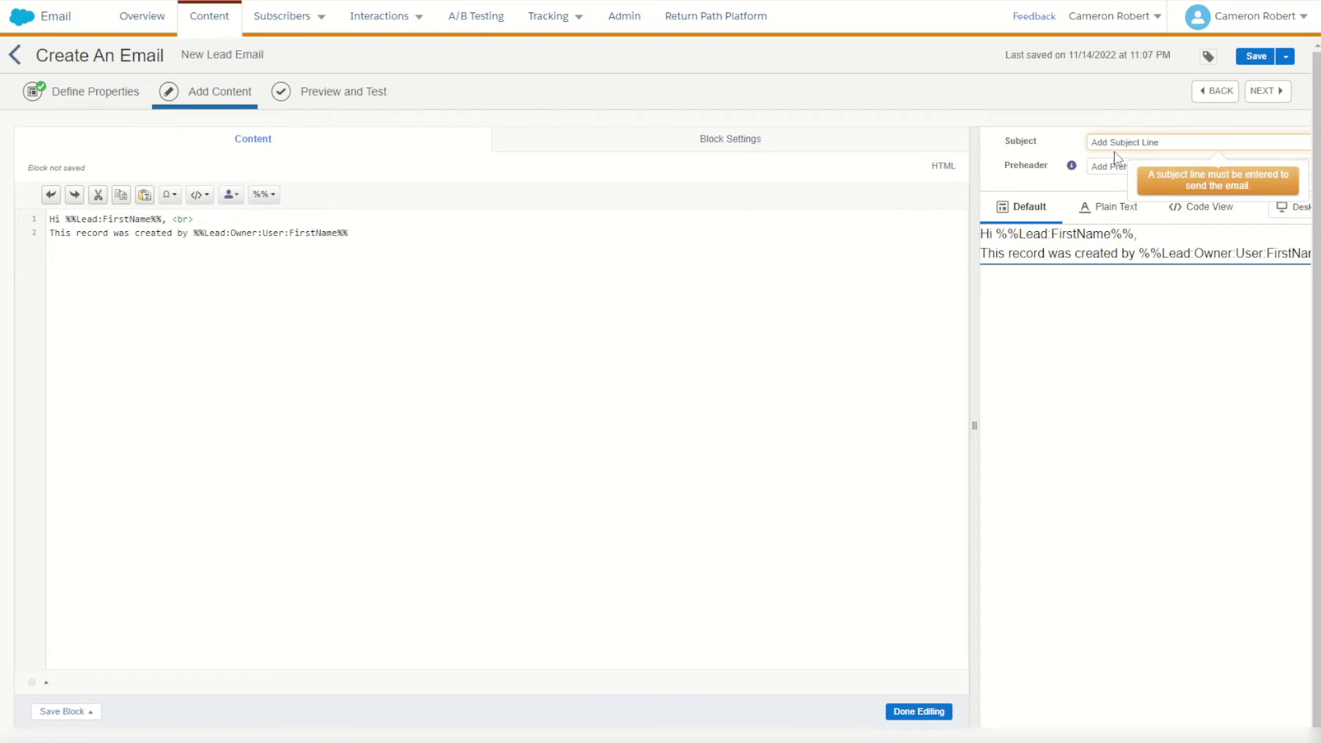
Paste 'Hi %%Lead:FirstName%%' into the Subject field and save the email
{"action": "left_click", "coordinate": [1123, 143]}
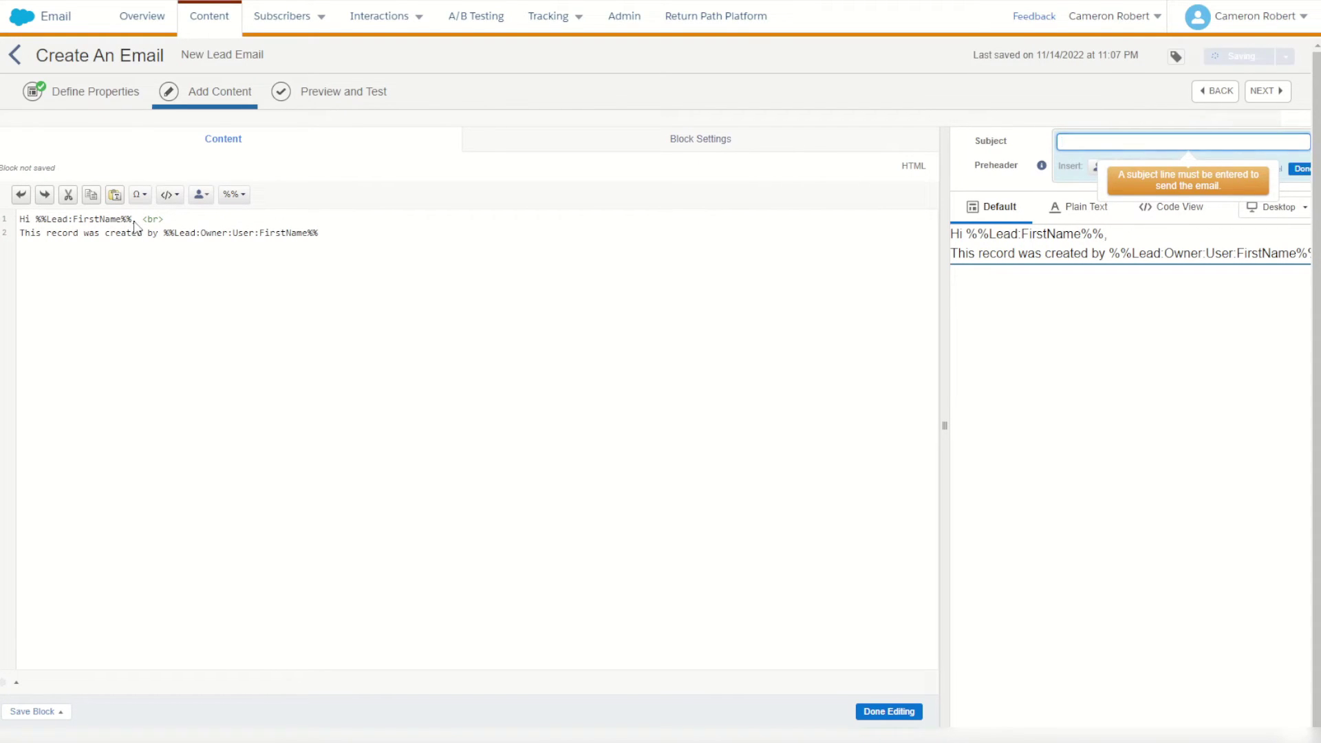
{"action": "left_click_drag", "start_coordinate": [133, 219], "coordinate": [23, 218]}
{"action": "key", "text": "ctrl+c"}
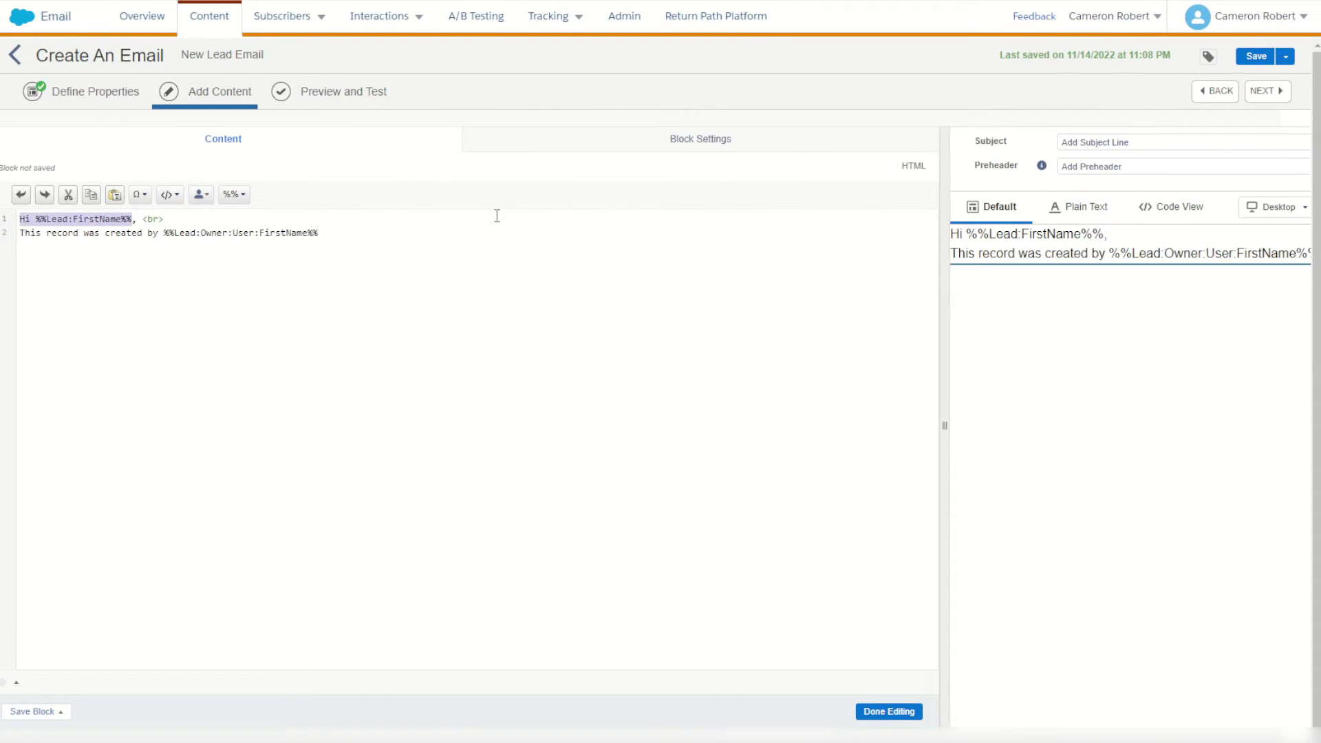
{"action": "left_click", "coordinate": [1107, 144]}
{"action": "key", "text": "ctrl+v"}
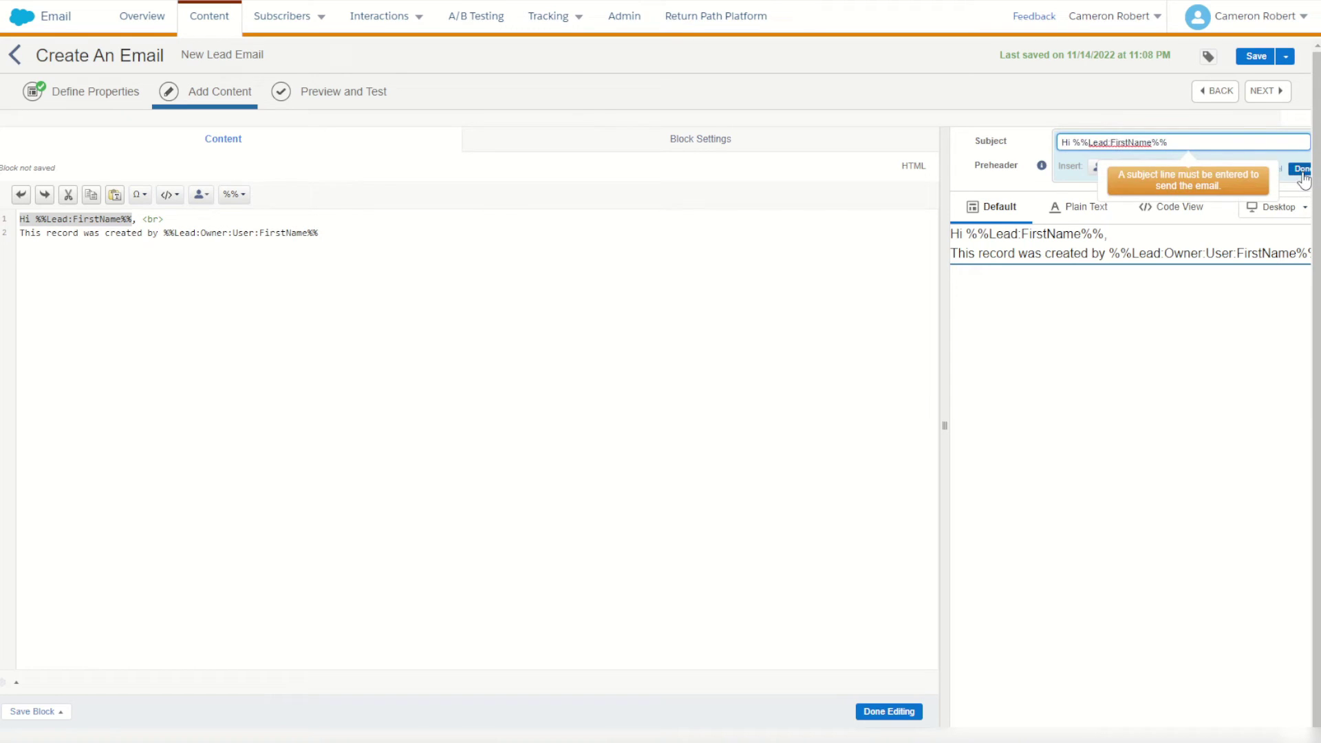
{"action": "left_click", "coordinate": [1301, 170]}
{"action": "left_click", "coordinate": [1255, 56]}
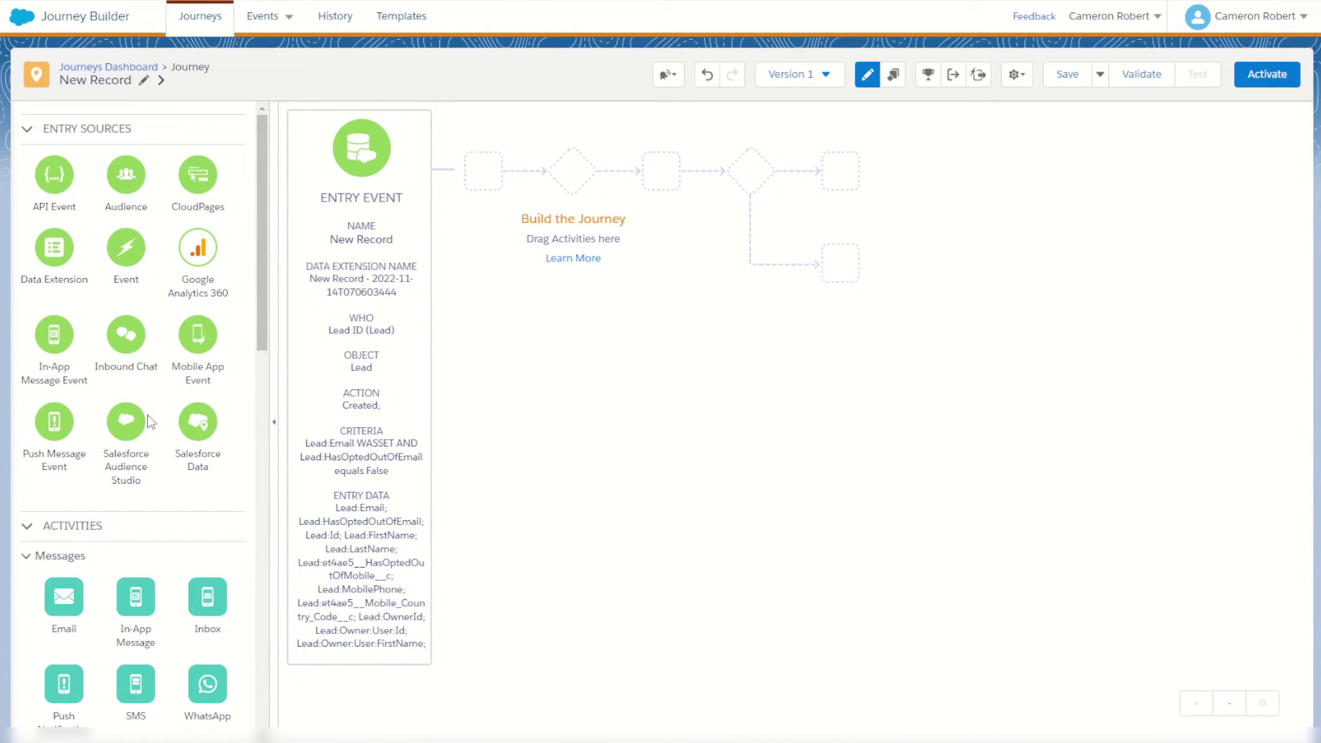
Drag an Email activity from the Messages palette onto the canvas right after the Entry Event
{"action": "scroll", "coordinate": [138, 447], "scroll_direction": "down", "scroll_amount": 5}
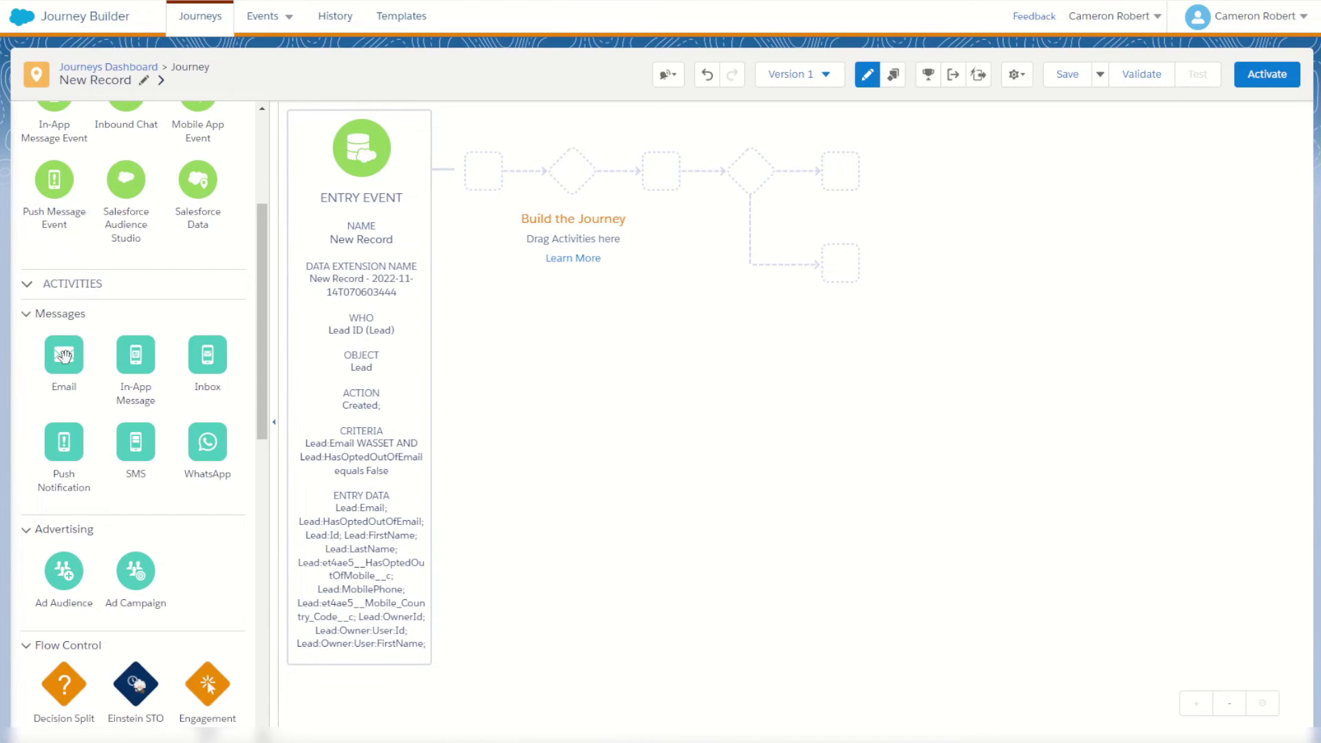
{"action": "left_click_drag", "start_coordinate": [64, 354], "coordinate": [448, 181]}
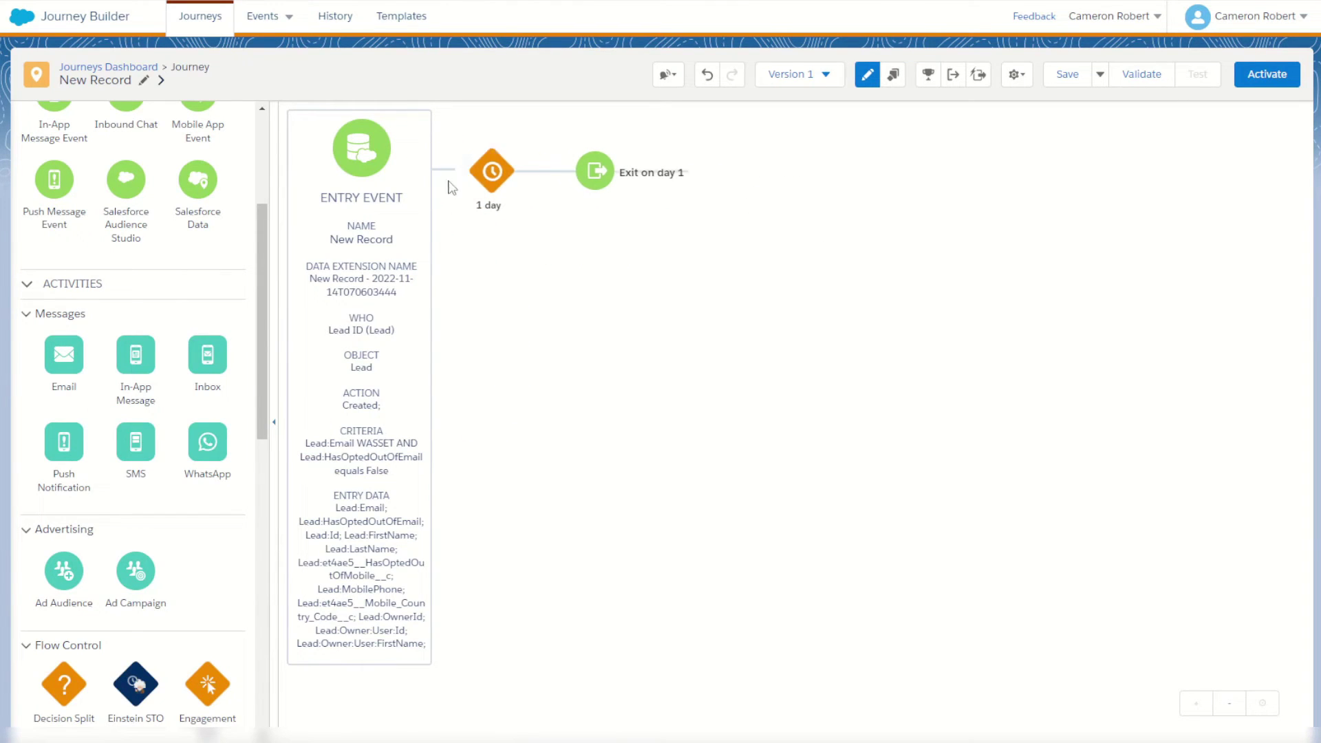
Set the email step to send the 'New Lead Email' message from Content Builder
{"action": "left_click", "coordinate": [488, 180]}
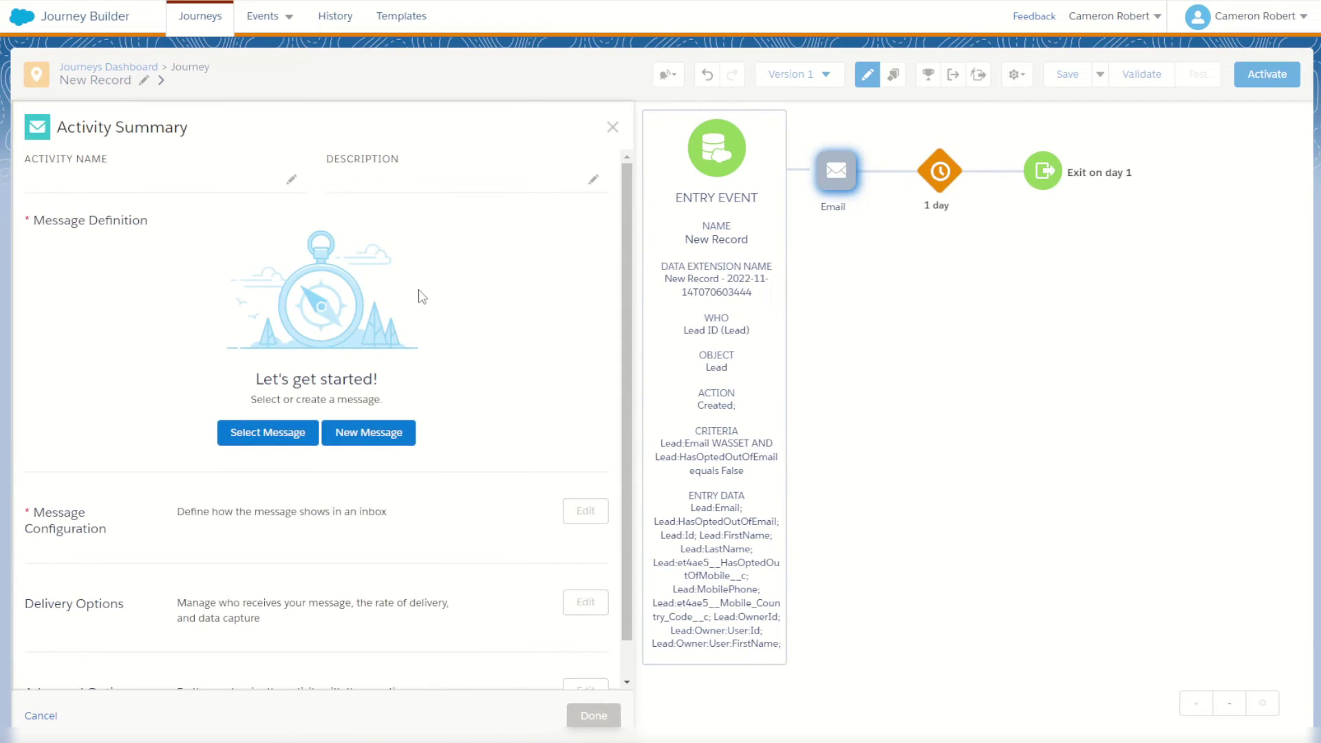
{"action": "left_click", "coordinate": [267, 432]}
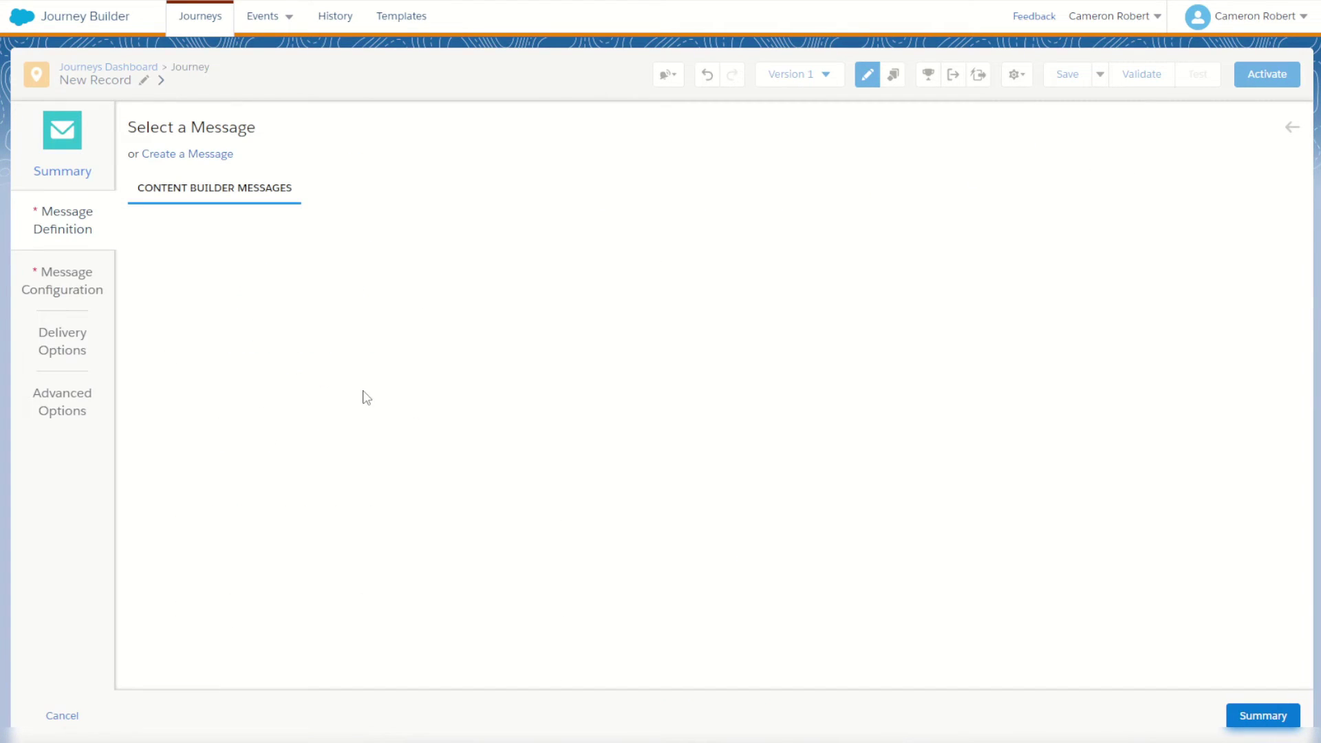
{"action": "left_click", "coordinate": [207, 198]}
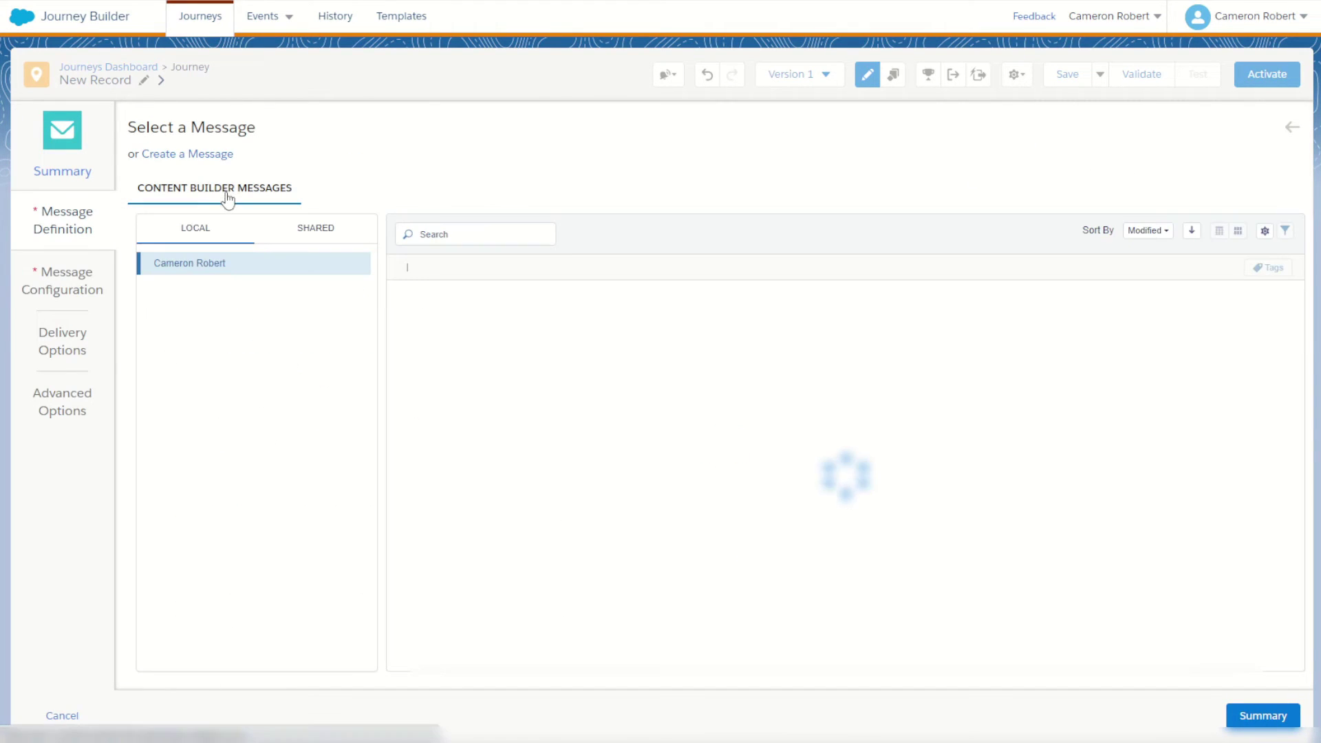
{"action": "left_click", "coordinate": [523, 337]}
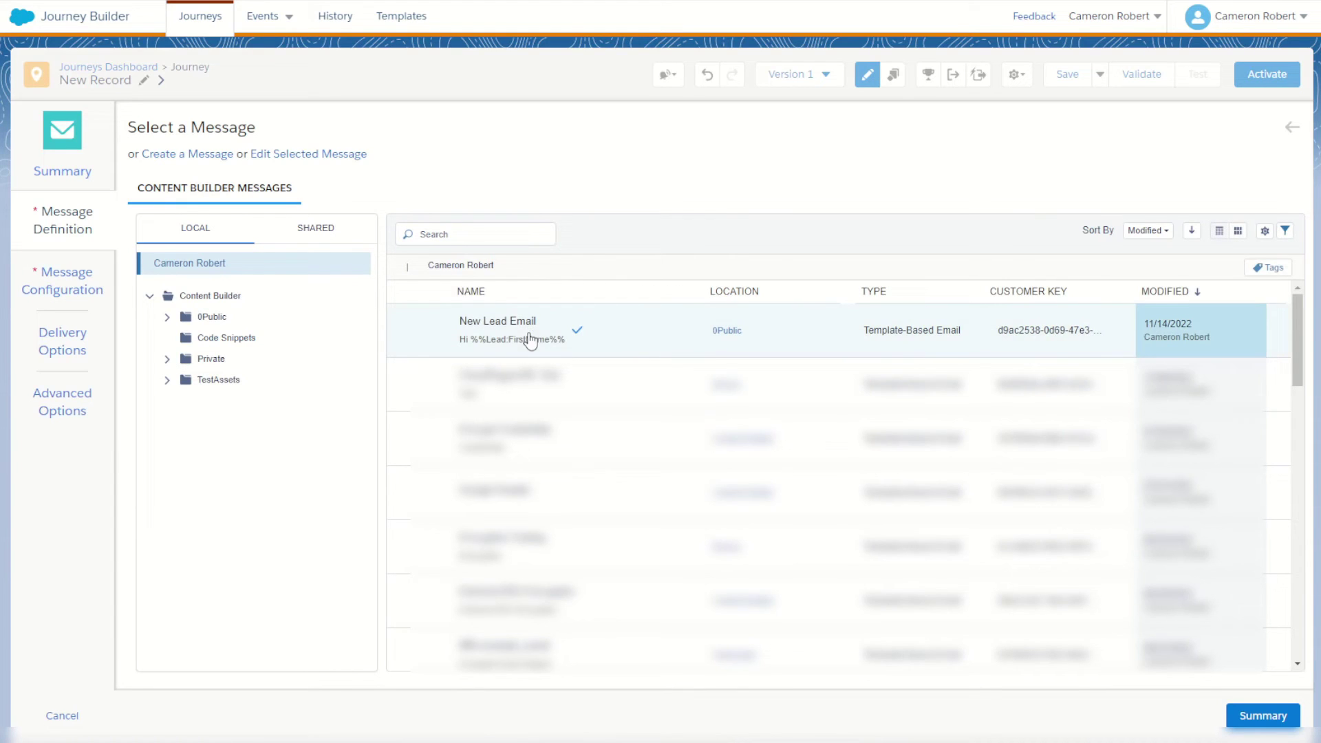
{"action": "left_click", "coordinate": [1263, 715]}
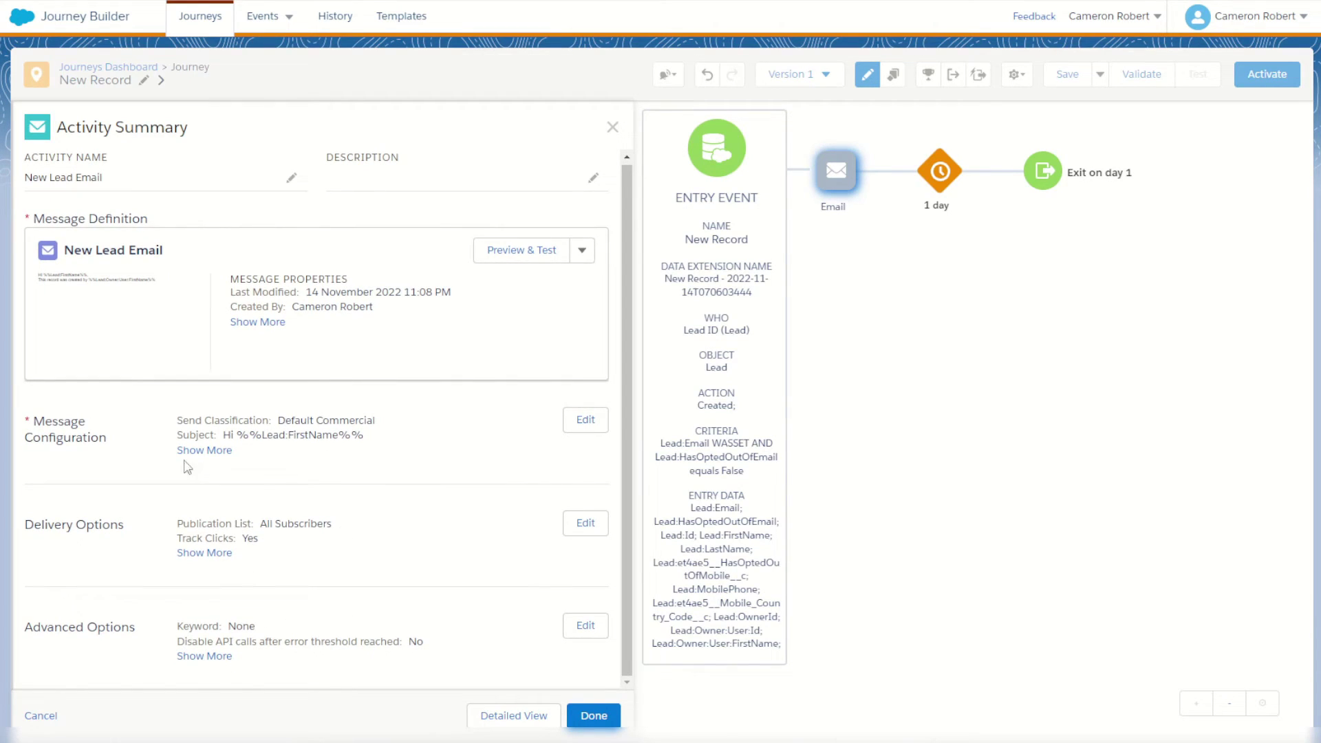
{"action": "left_click", "coordinate": [591, 716]}
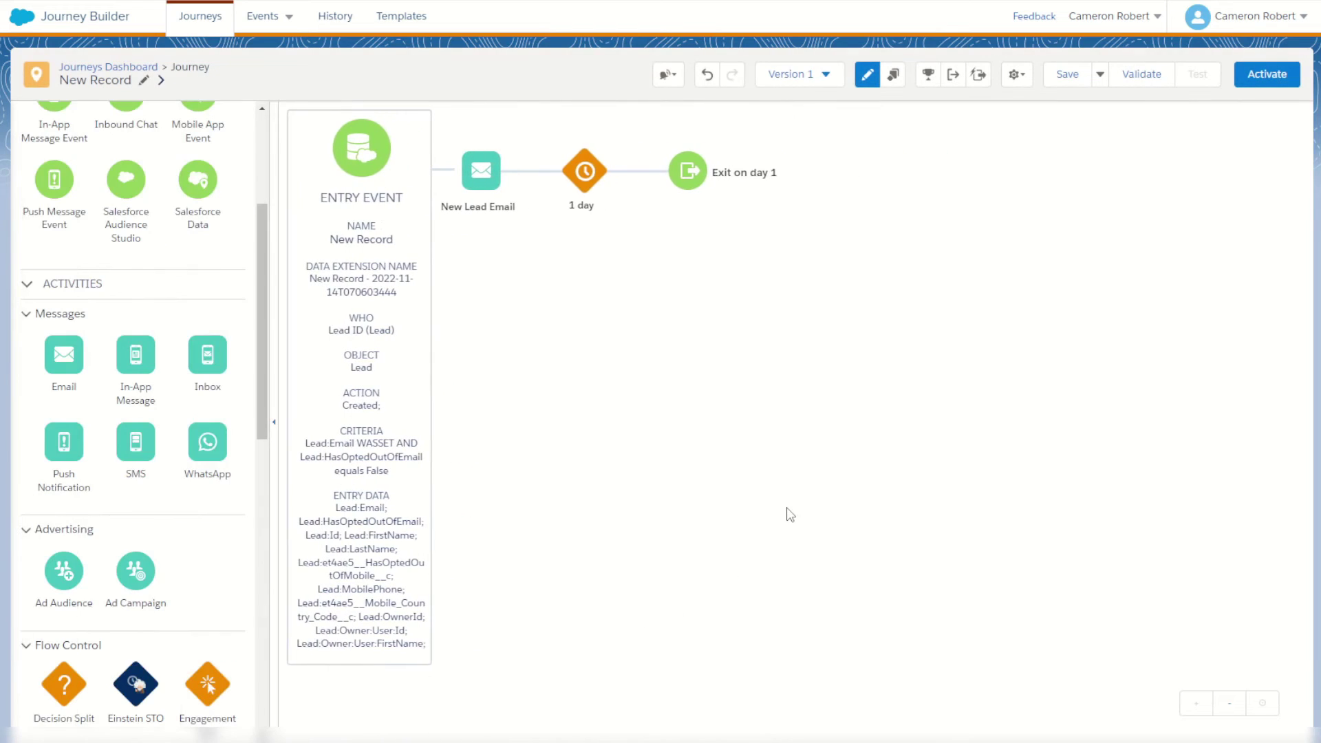
Change the wait unit from Days to Minutes for a 1-minute wait, then save the journey
{"action": "left_click", "coordinate": [584, 170]}
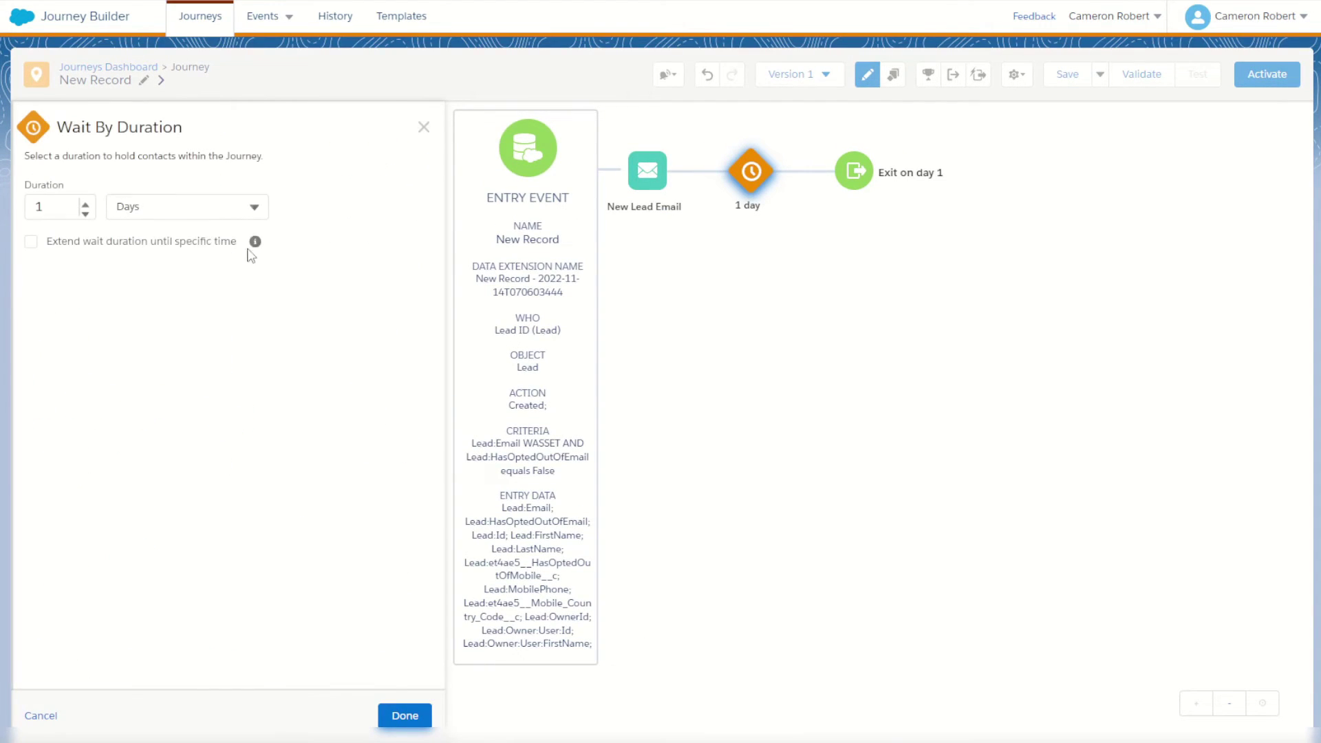
{"action": "left_click", "coordinate": [191, 203]}
{"action": "left_click", "coordinate": [196, 239]}
{"action": "left_click", "coordinate": [413, 714]}
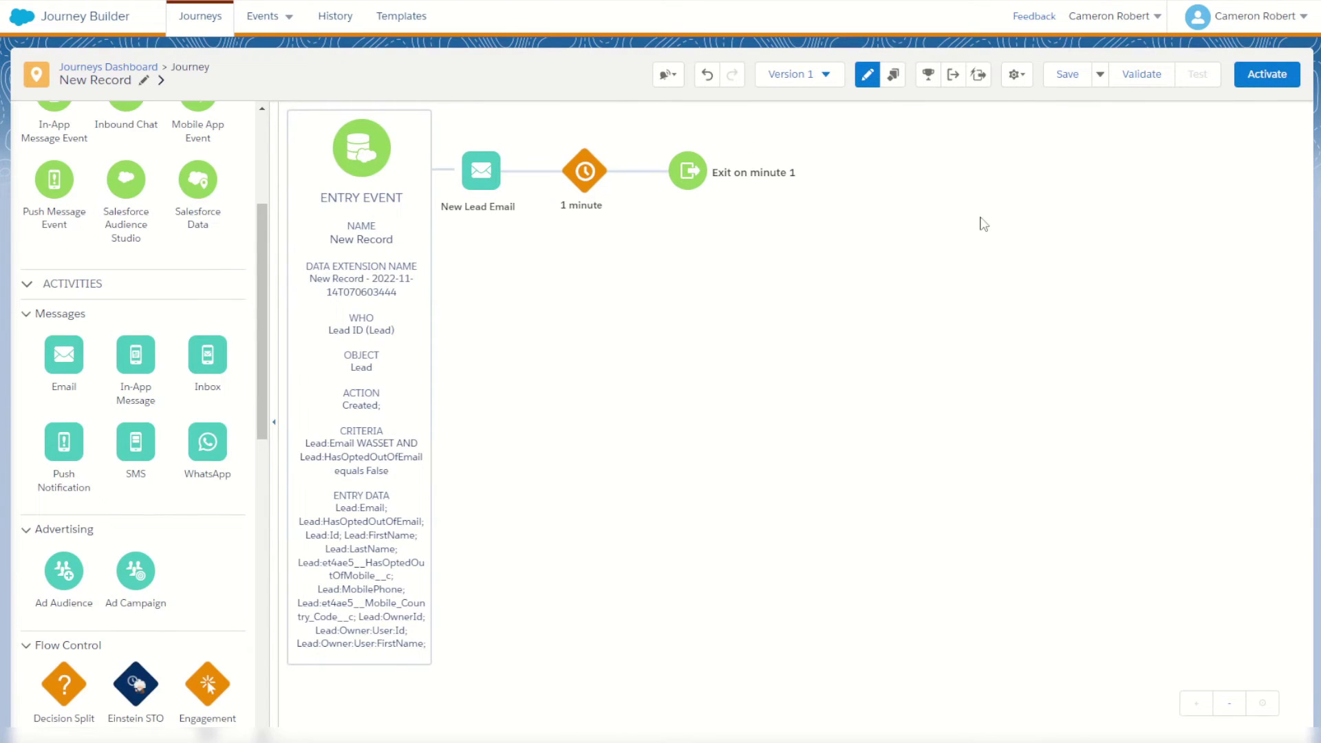
{"action": "left_click", "coordinate": [1067, 76]}
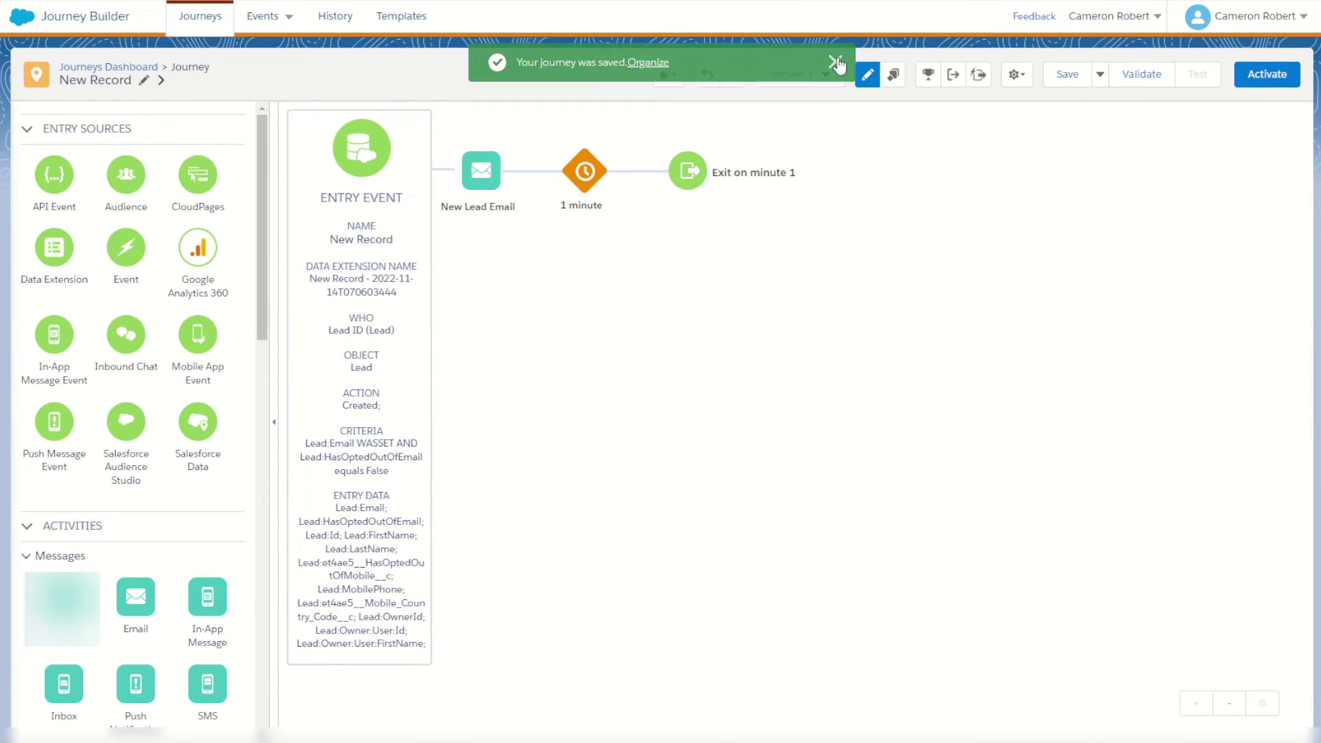
Set the journey's contact entry setting to 'Re-entry anytime'
{"action": "left_click", "coordinate": [1014, 75]}
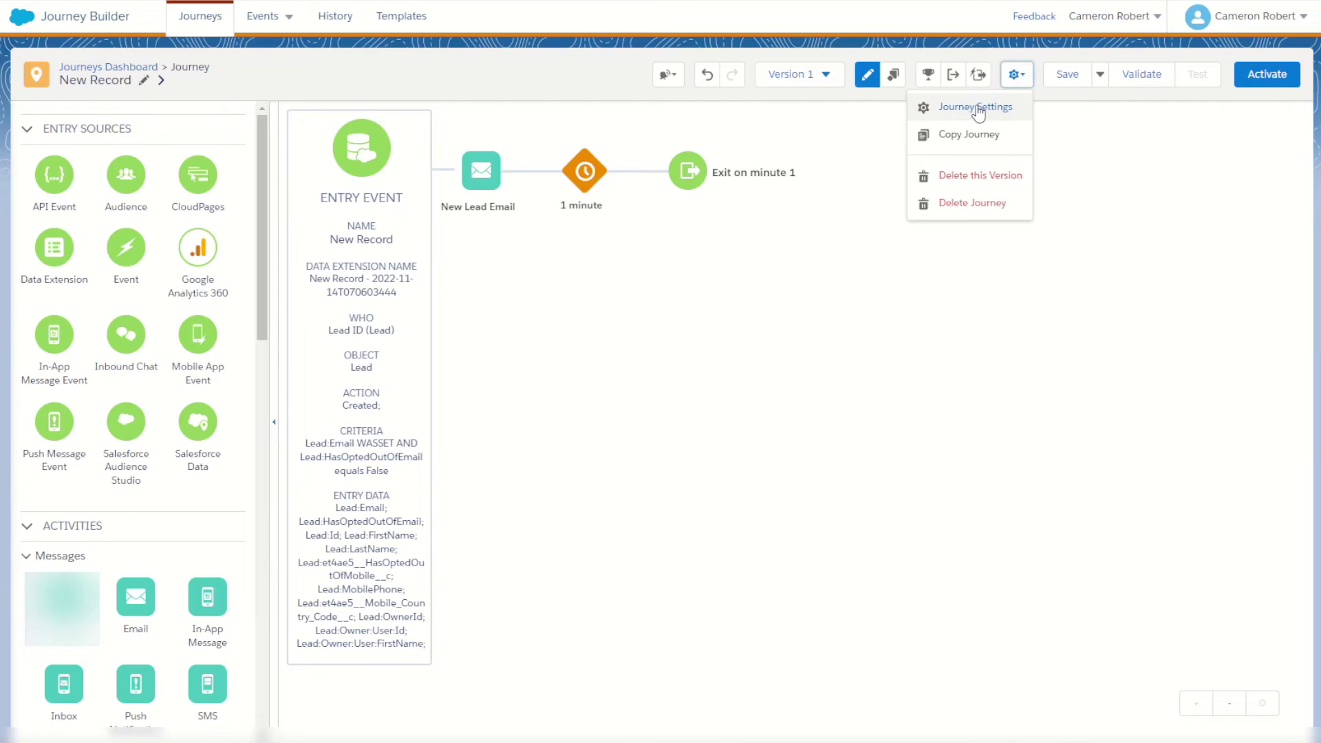
{"action": "left_click", "coordinate": [982, 105]}
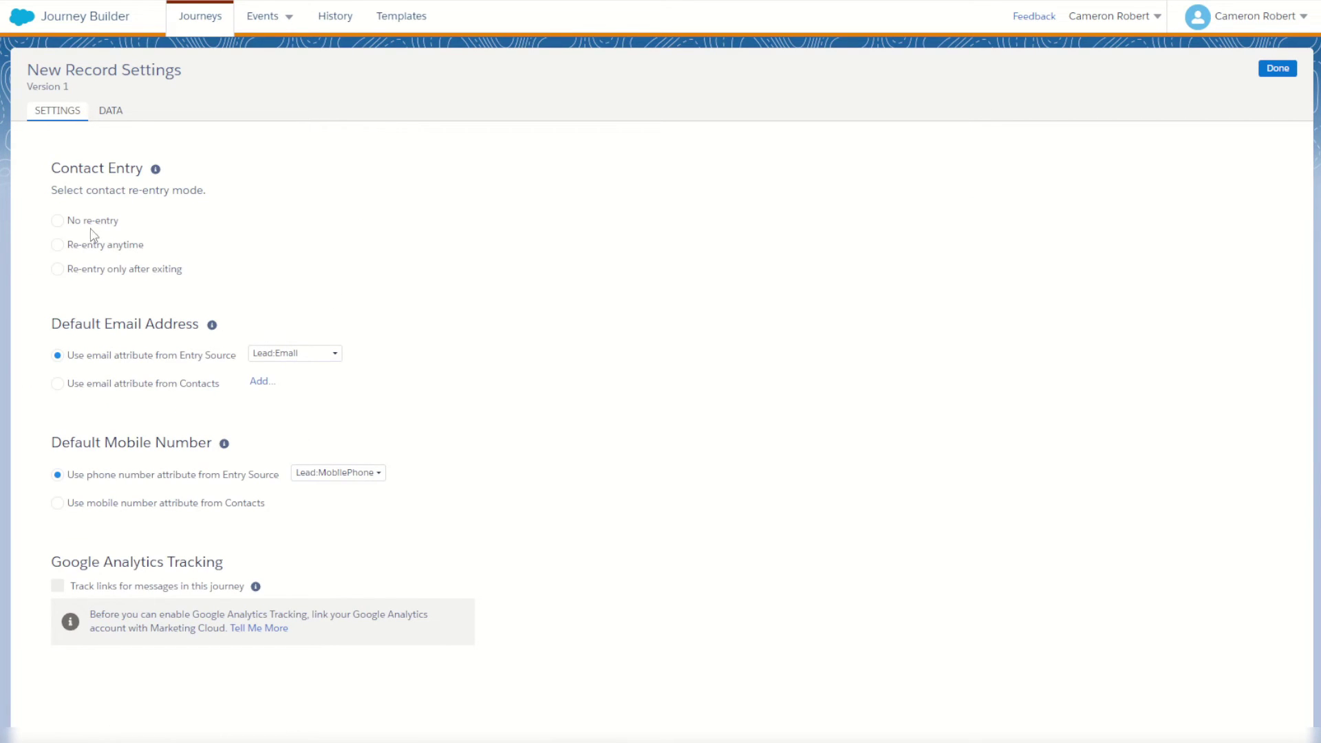
{"action": "left_click", "coordinate": [58, 245]}
{"action": "left_click", "coordinate": [1270, 73]}
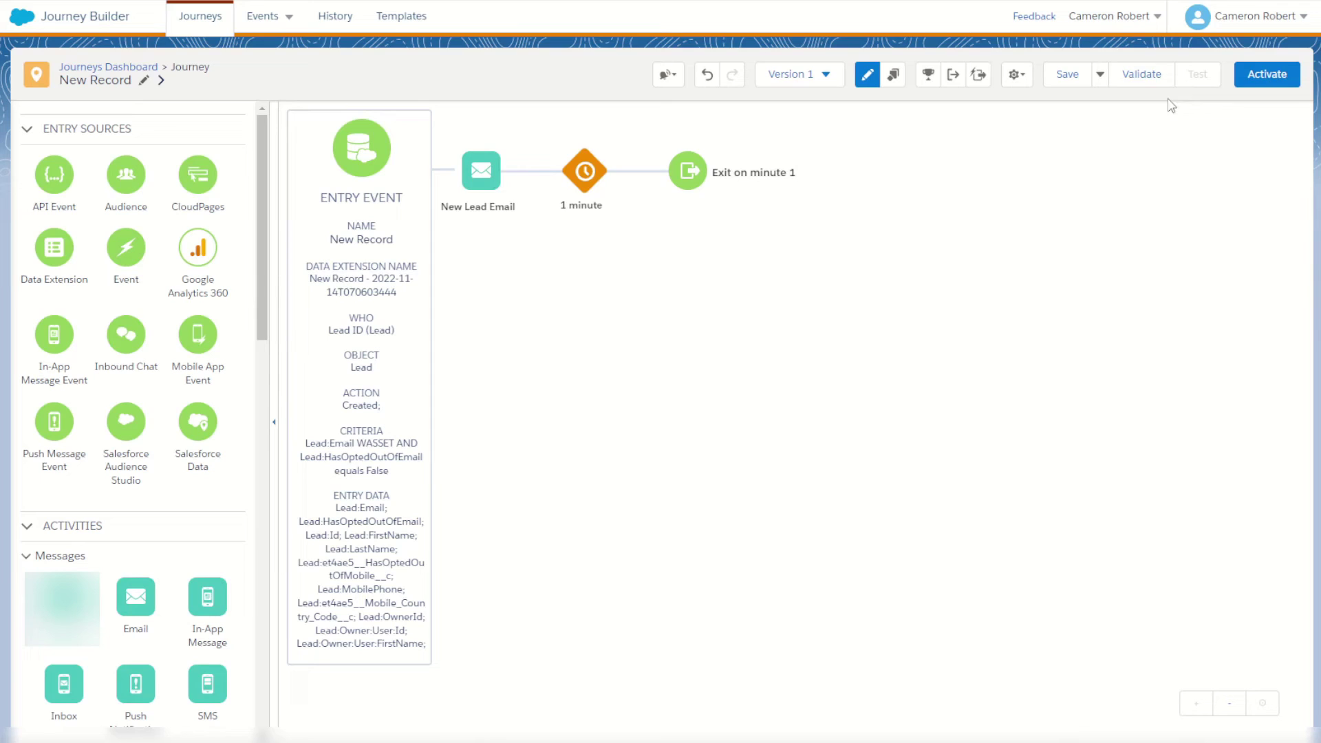
Save and validate the journey with no errors, then return to the draft
{"action": "left_click", "coordinate": [1067, 74]}
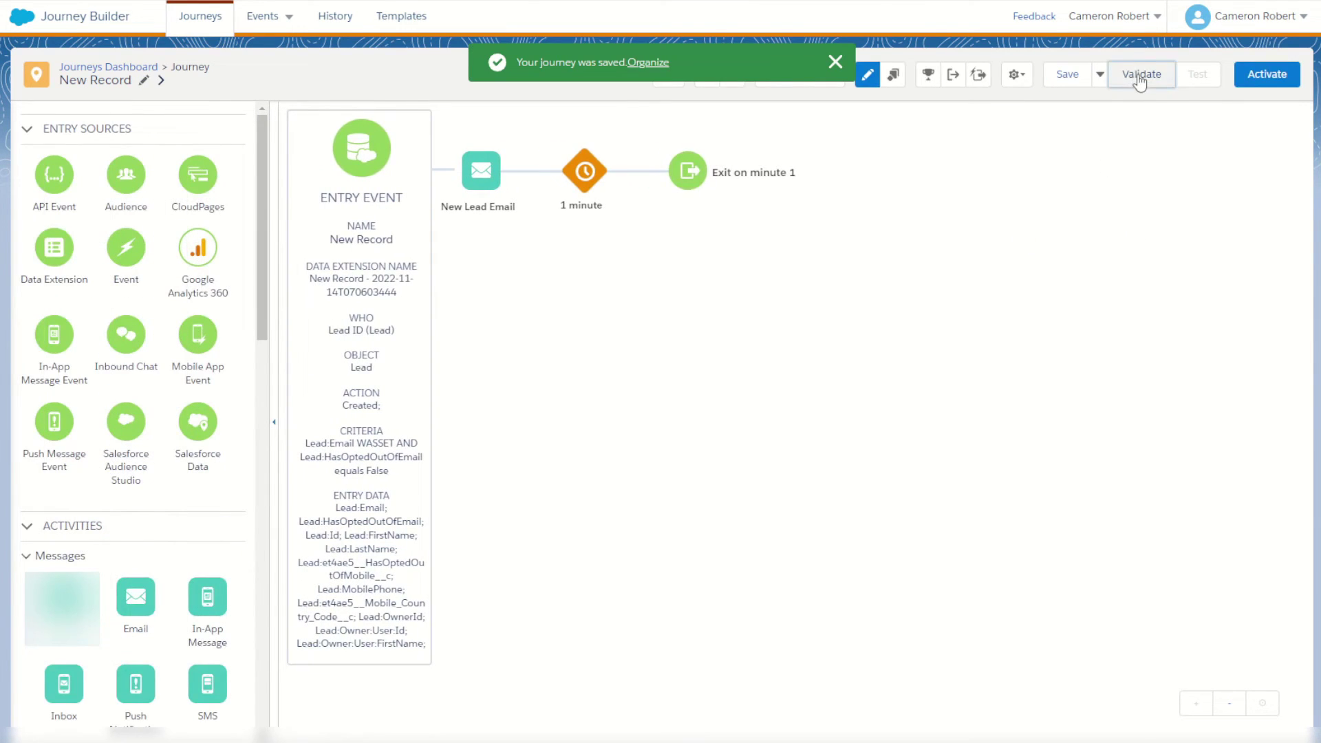
{"action": "left_click", "coordinate": [1139, 74]}
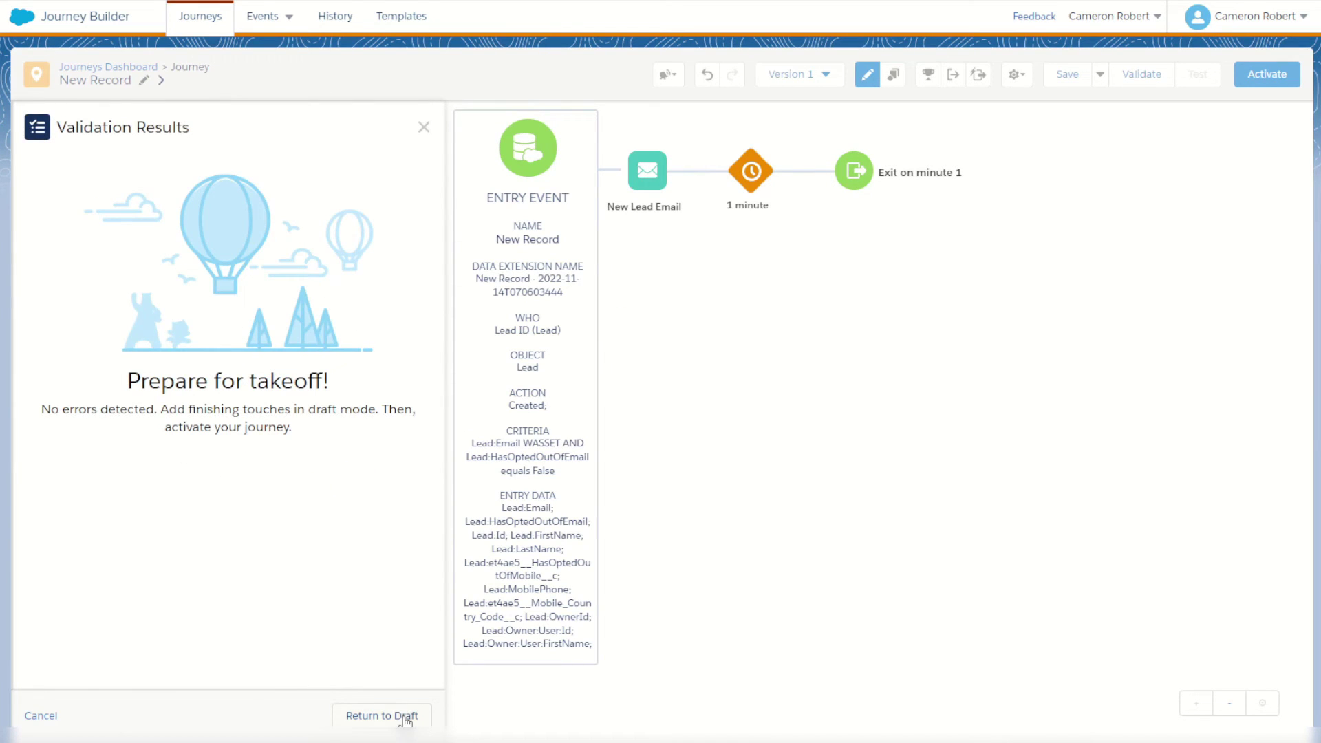
{"action": "left_click", "coordinate": [406, 716]}
Activate the New Record journey and dismiss the activation success message
{"action": "left_click", "coordinate": [1266, 76]}
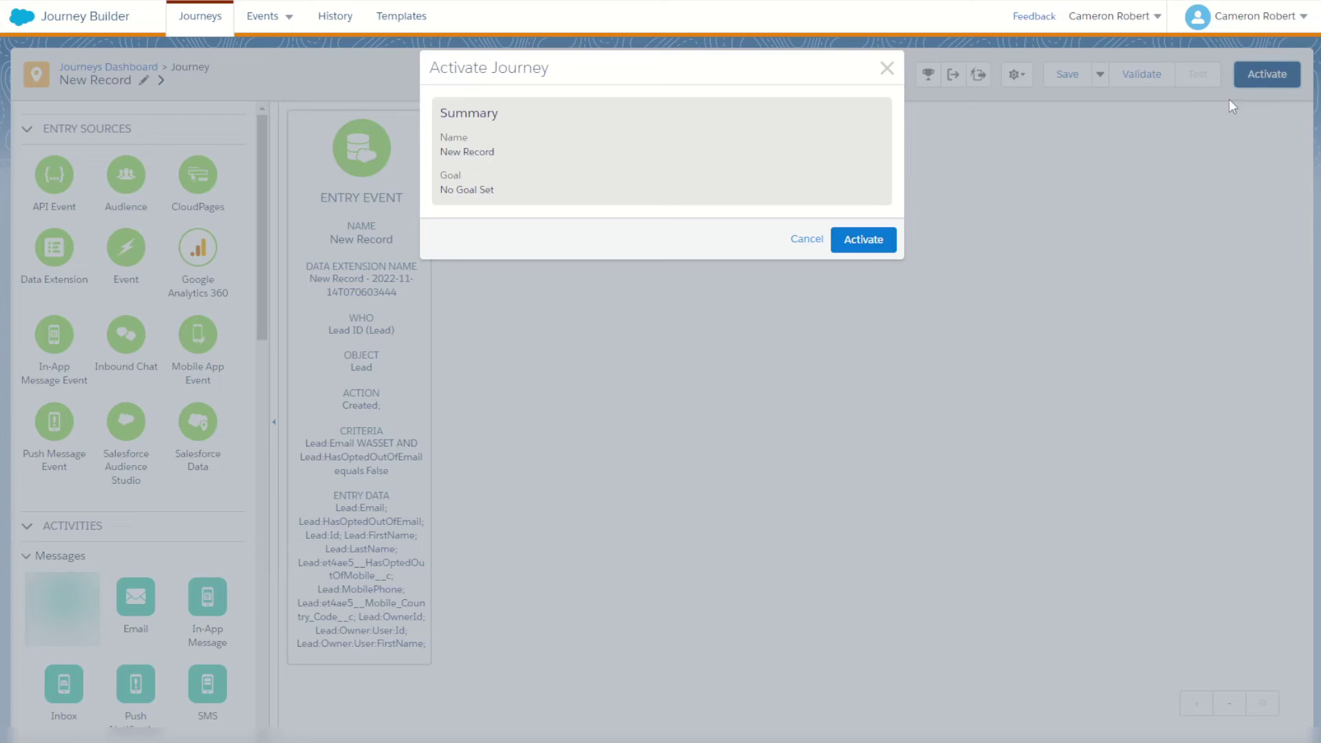
{"action": "left_click", "coordinate": [856, 244]}
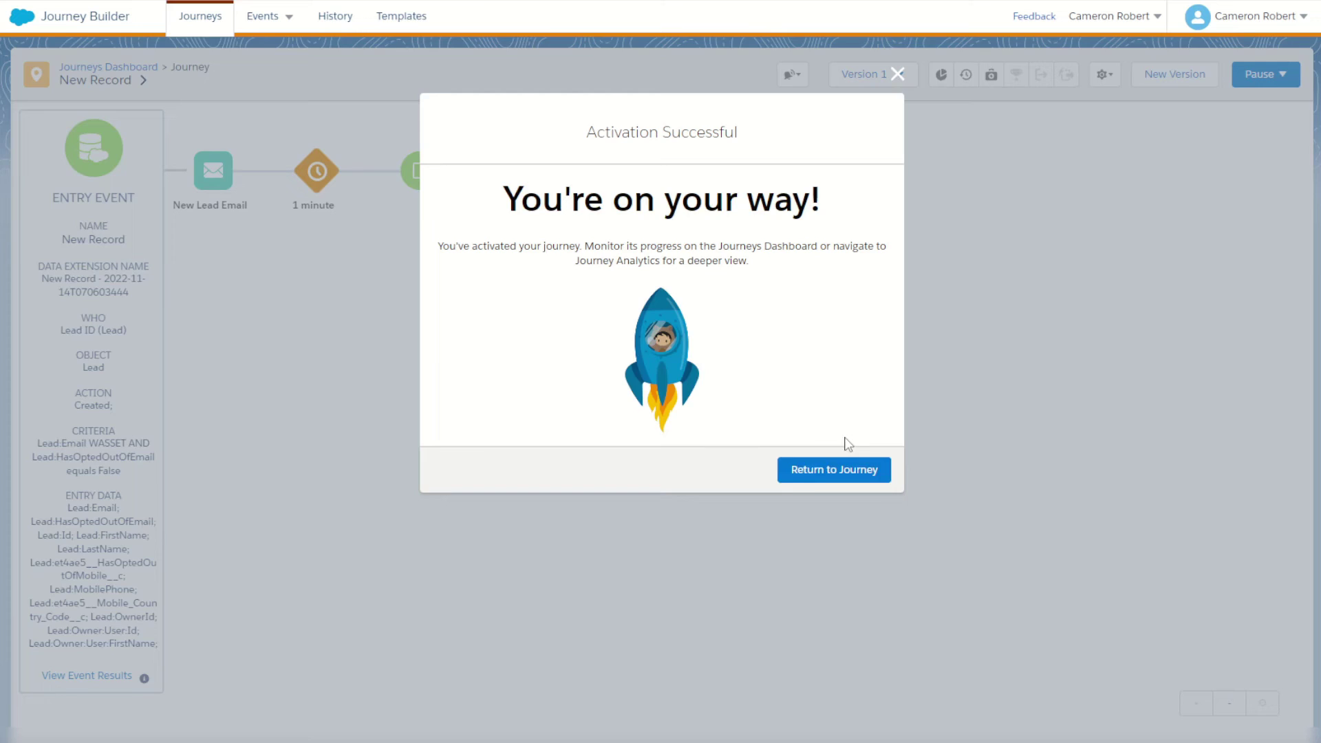
{"action": "left_click", "coordinate": [825, 473]}
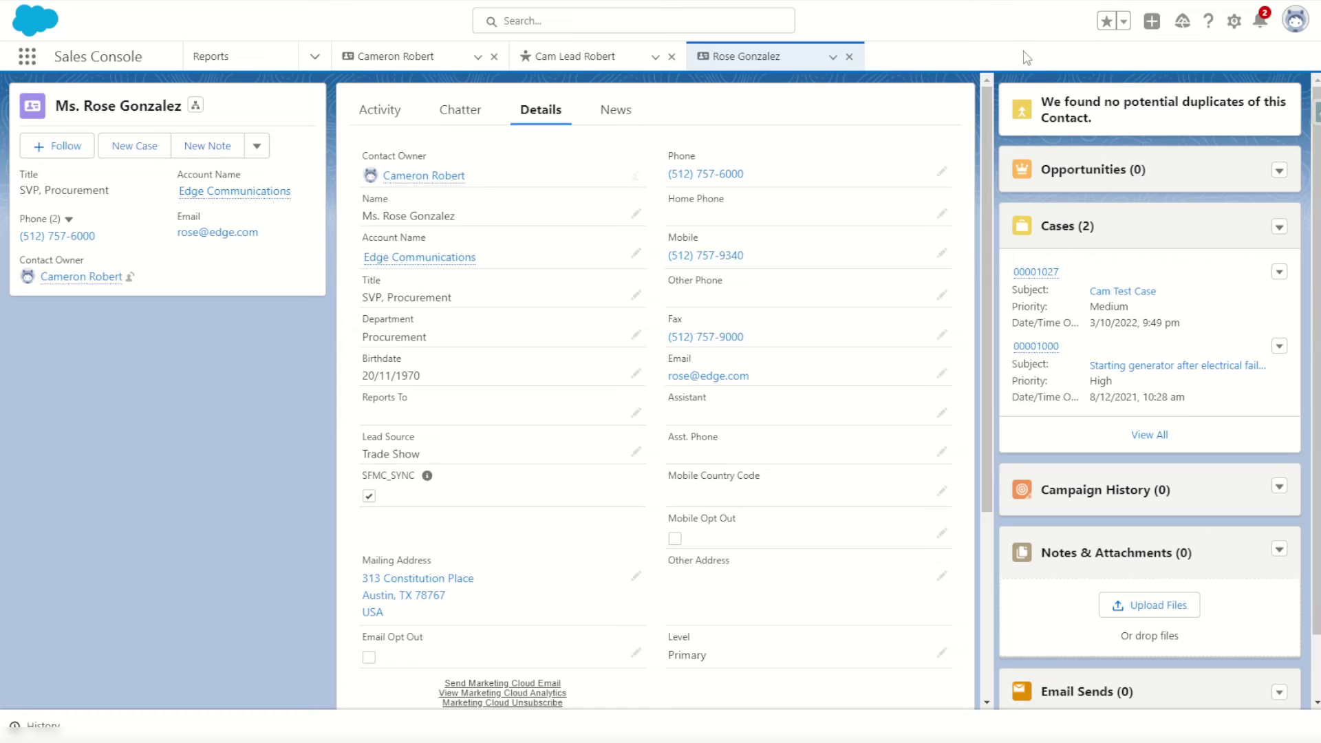
Start a new lead with salutation Dr., first name Test and last name Record
{"action": "left_click", "coordinate": [1153, 24]}
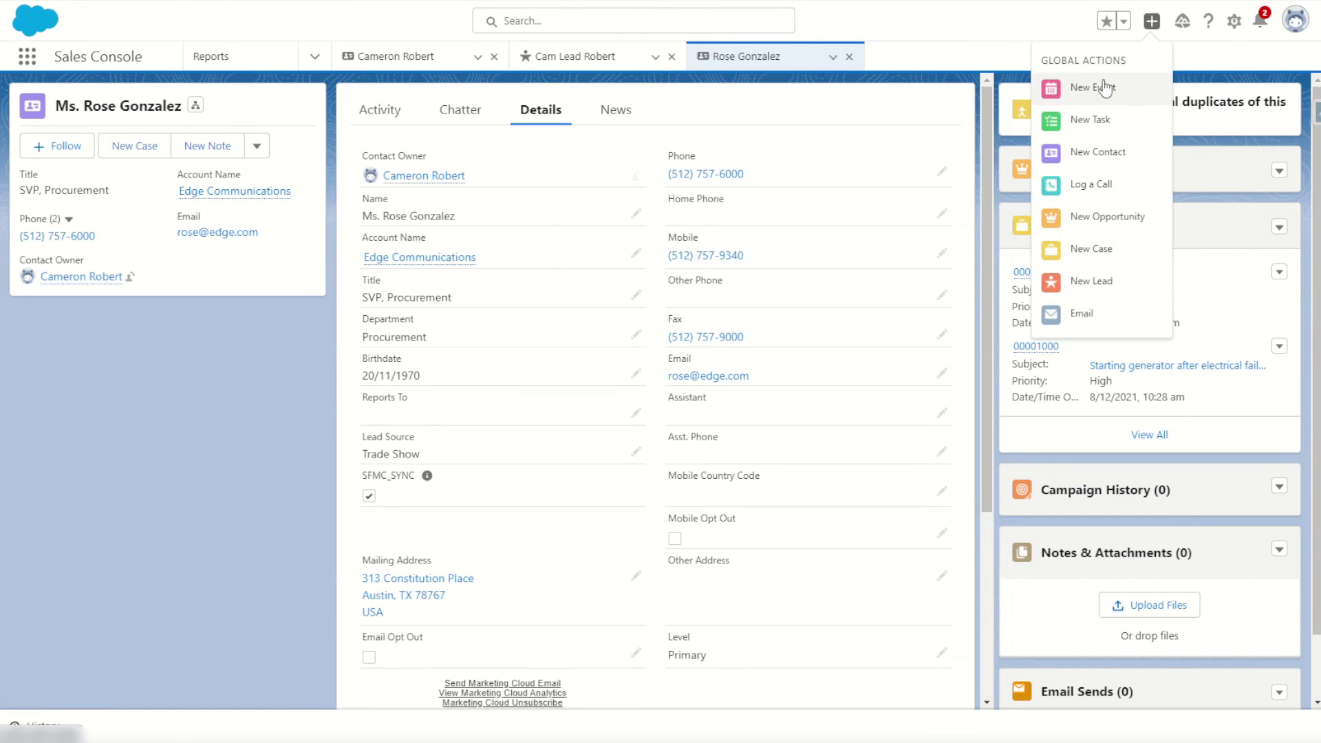
{"action": "left_click", "coordinate": [1082, 285]}
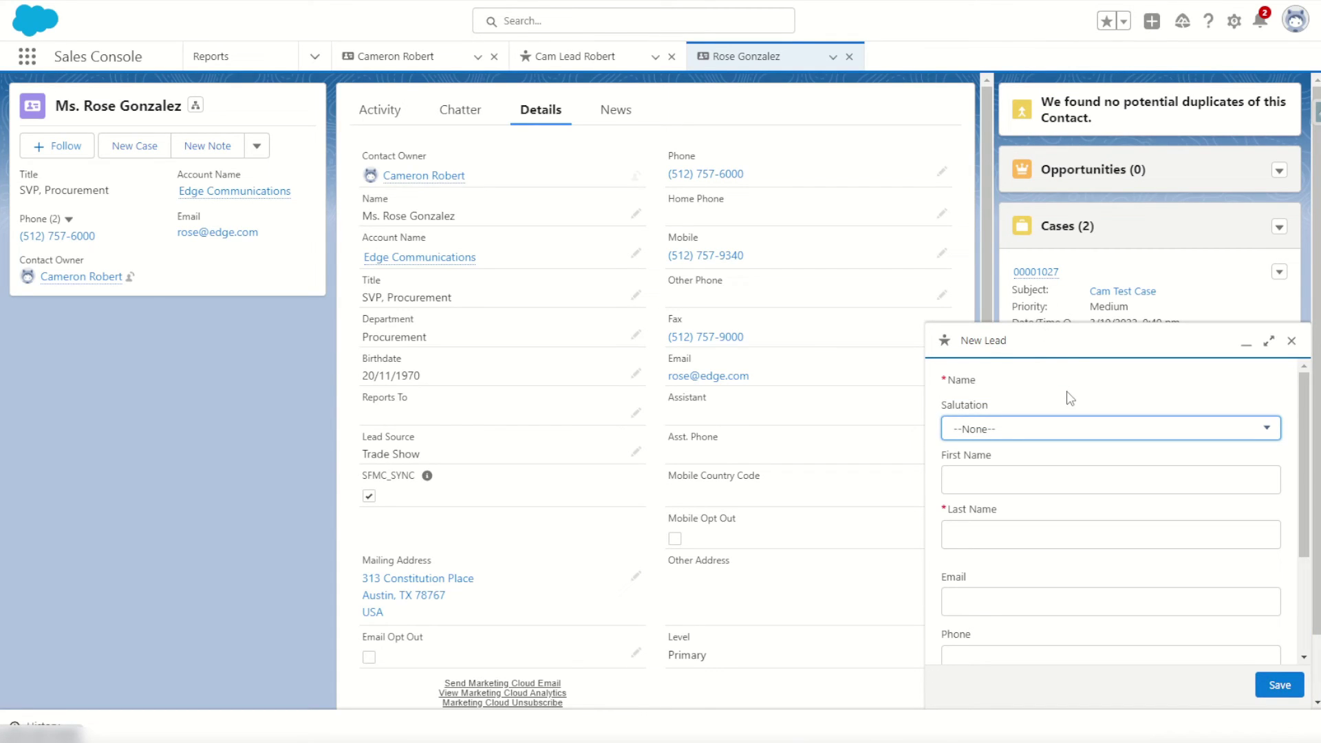
{"action": "left_click", "coordinate": [1004, 430]}
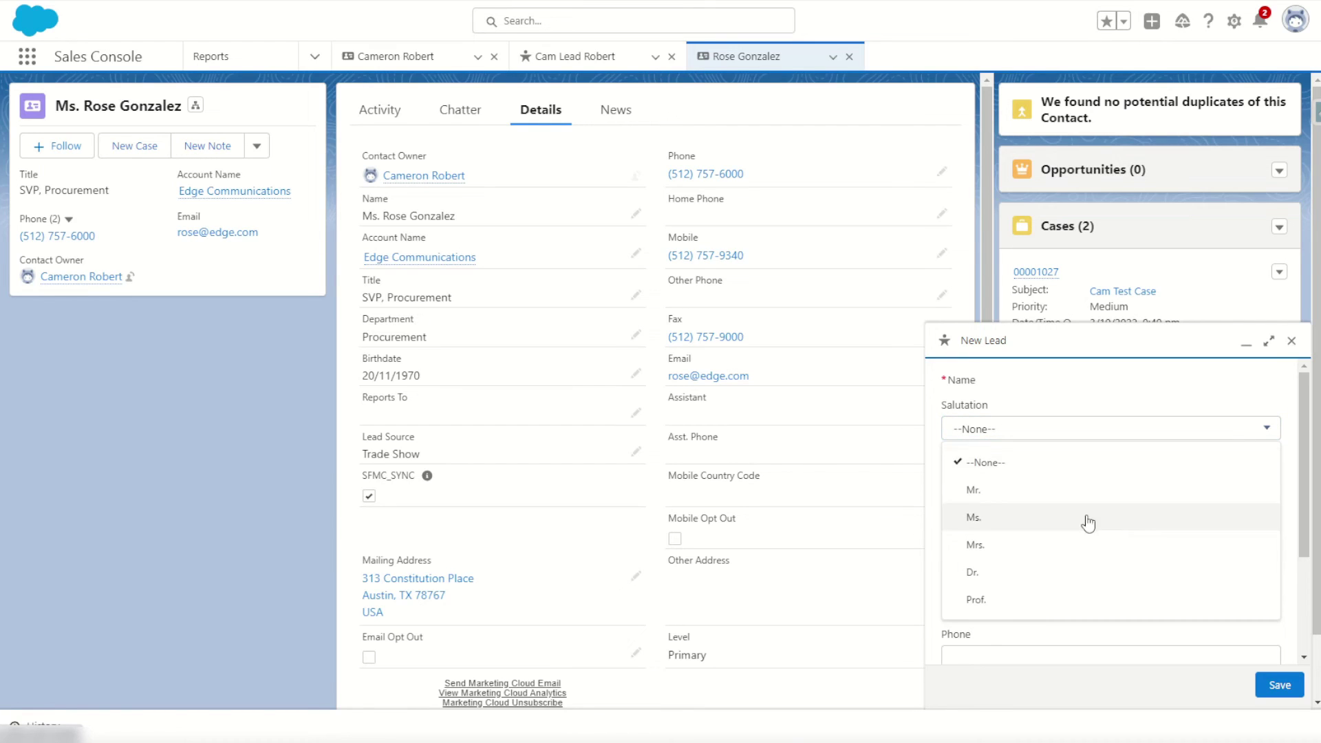
{"action": "left_click", "coordinate": [1005, 573]}
{"action": "left_click", "coordinate": [1004, 480]}
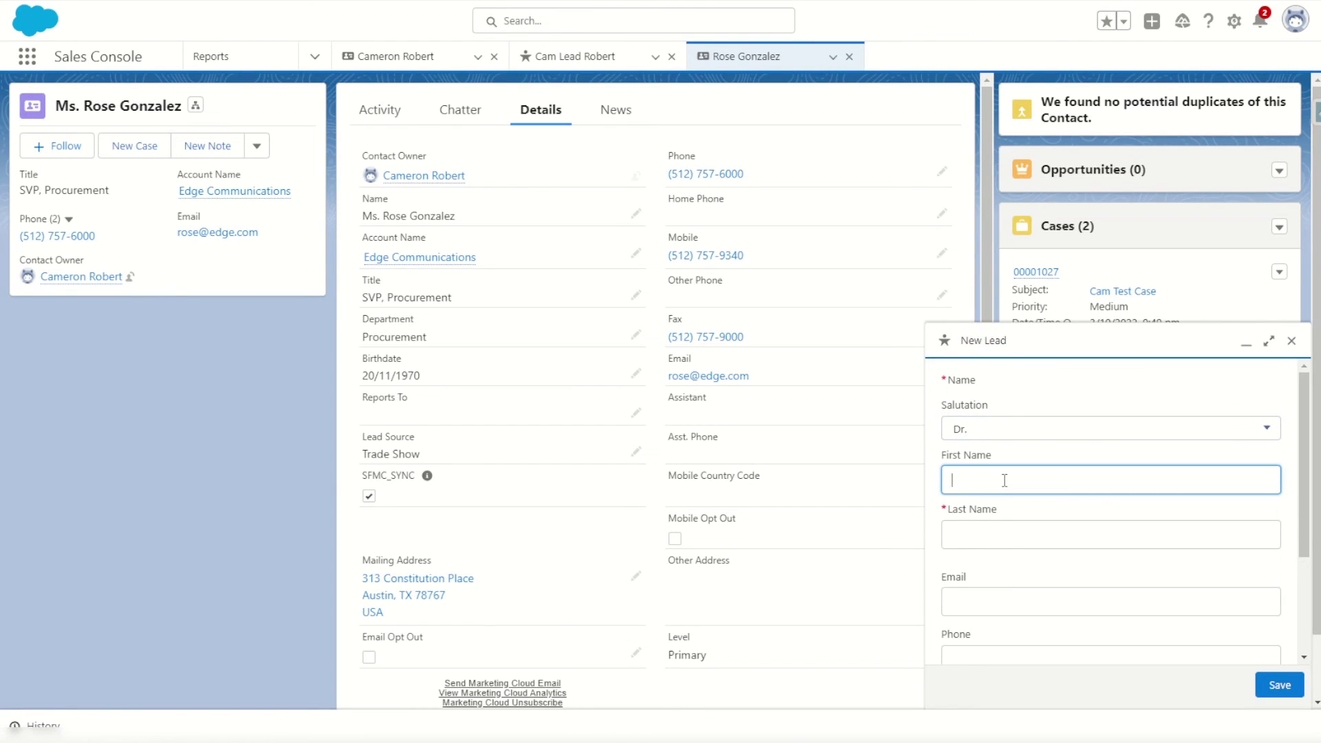
{"action": "key", "text": "Tab"}
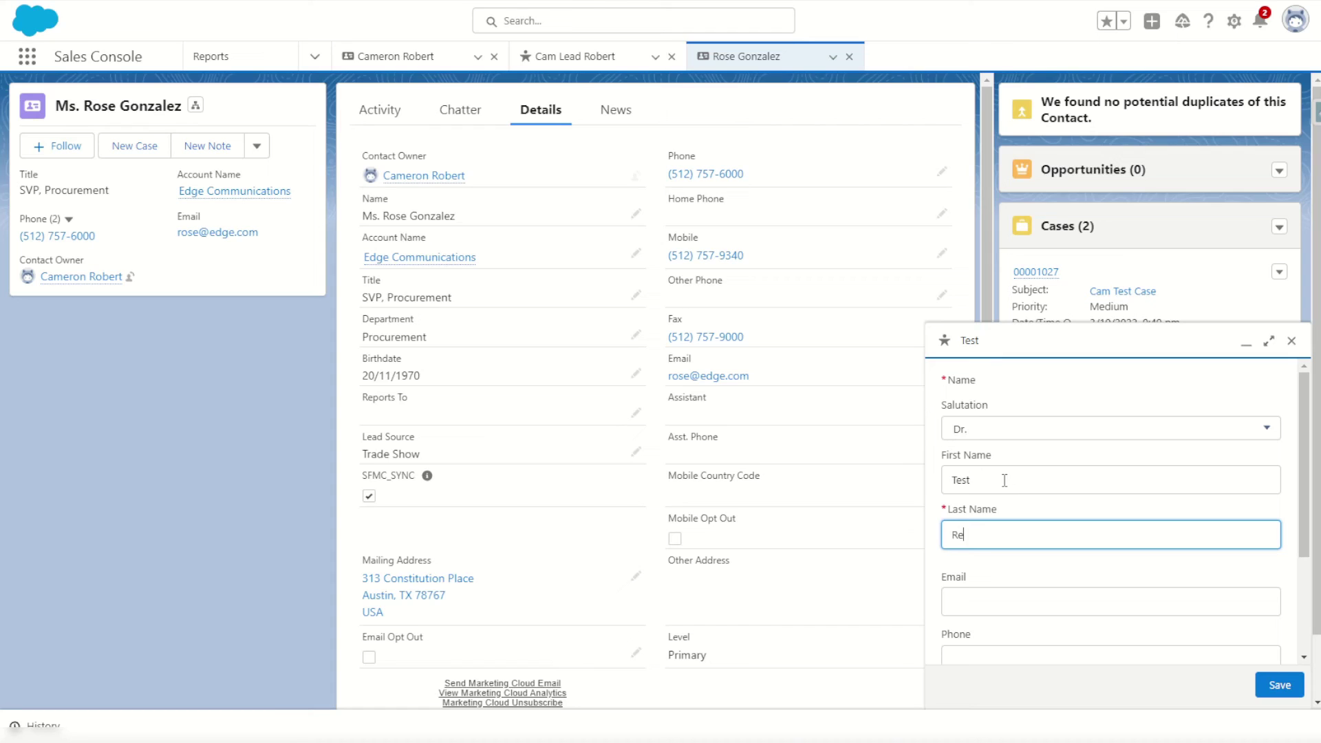
Enter company Tester and the lead's email, save, and open the Test Record lead
{"action": "scroll", "coordinate": [1004, 480], "scroll_direction": "down", "scroll_amount": 2}
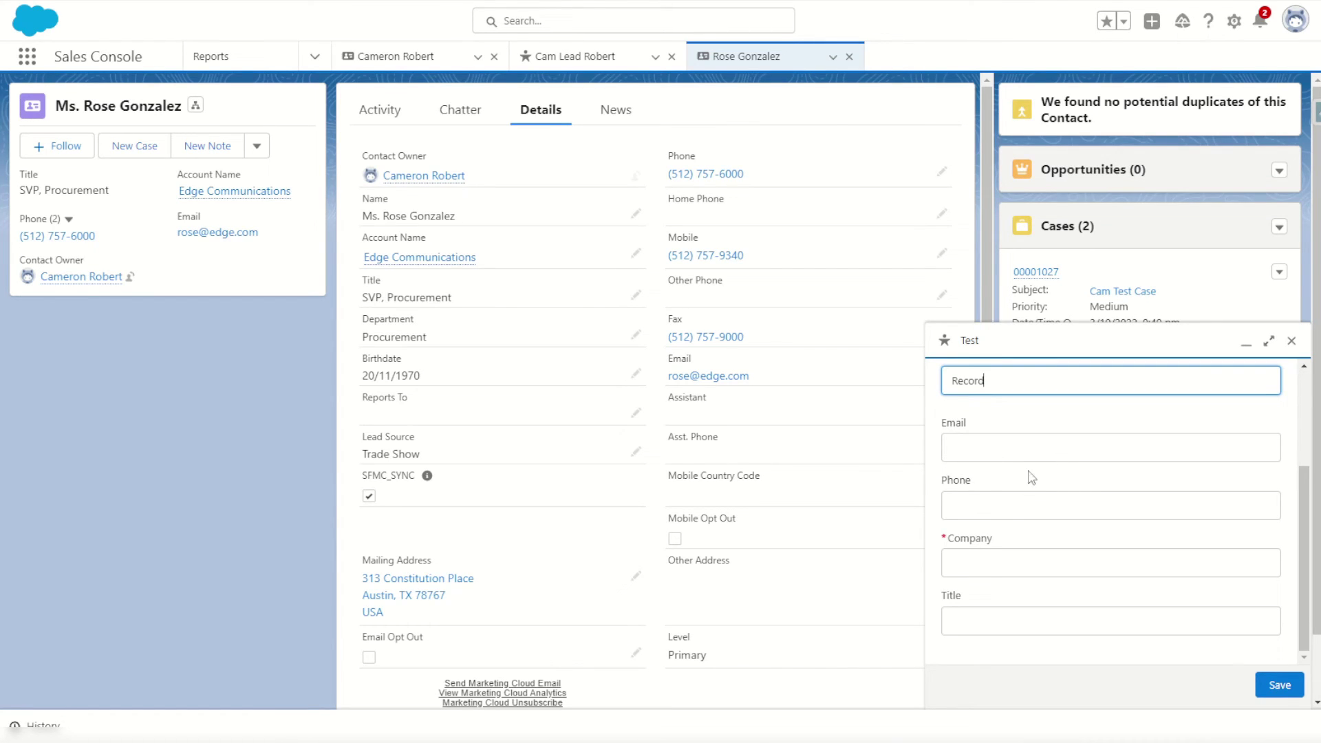
{"action": "left_click", "coordinate": [1005, 562]}
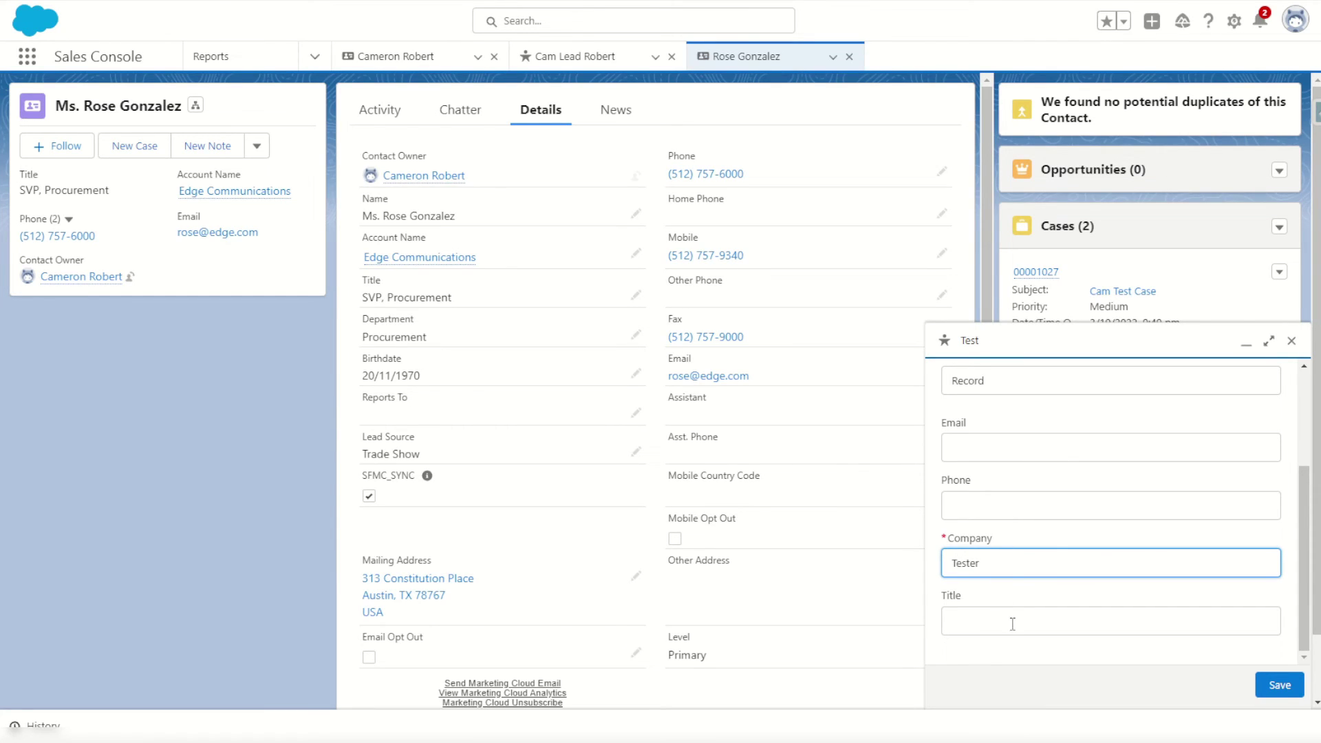
{"action": "scroll", "coordinate": [1012, 572], "scroll_direction": "up", "scroll_amount": 1}
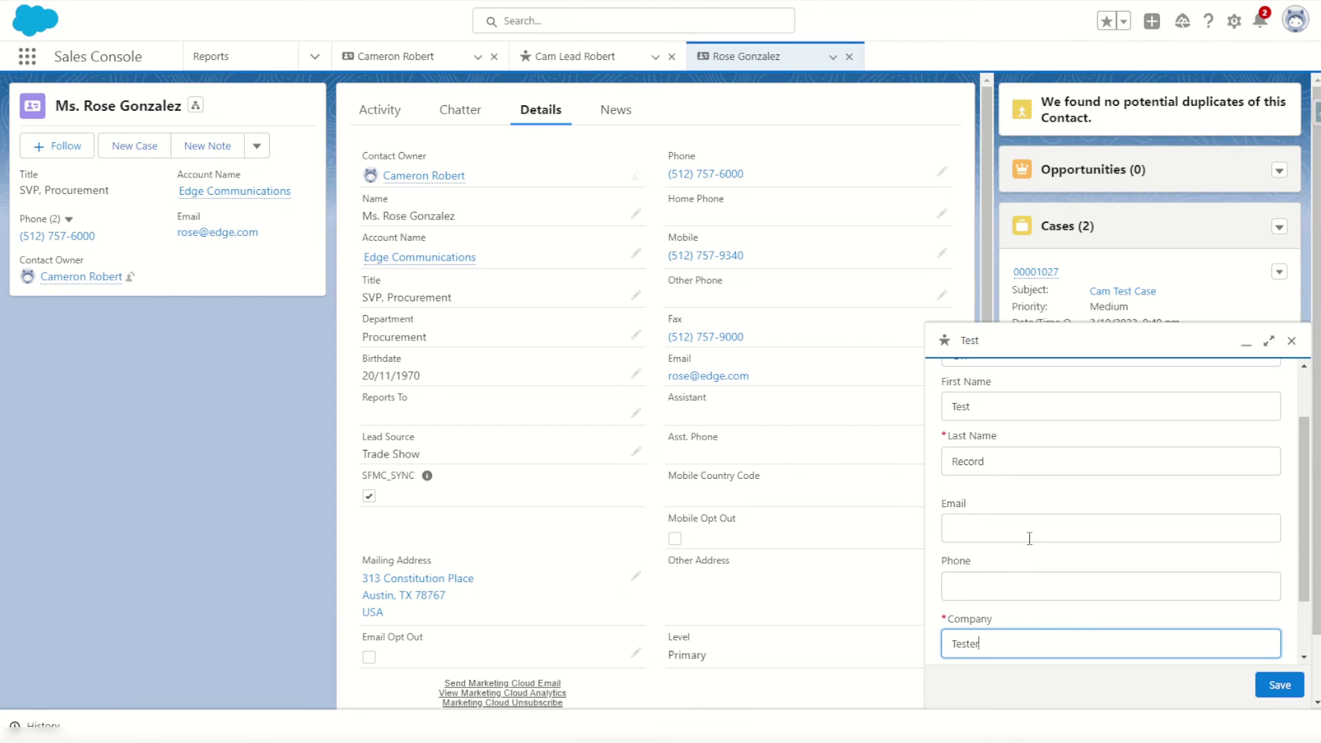
{"action": "left_click", "coordinate": [1032, 530]}
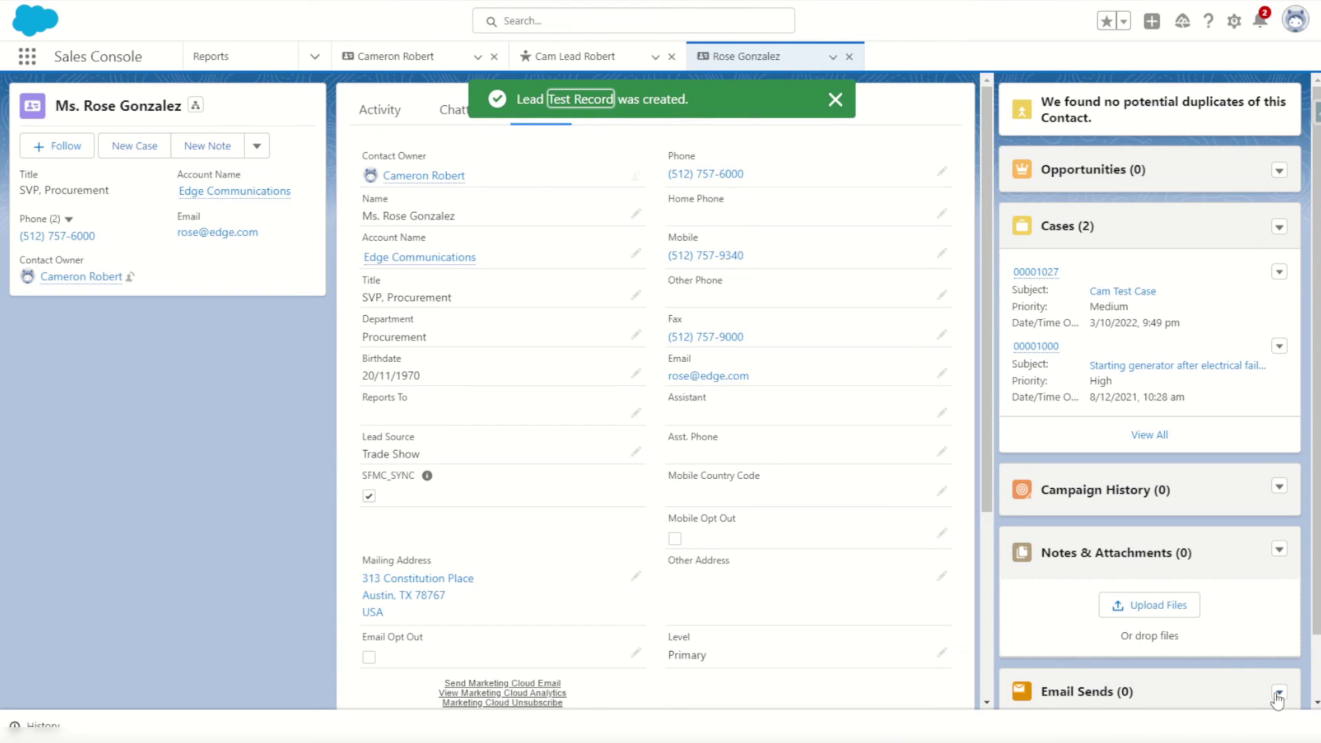
{"action": "left_click", "coordinate": [583, 105]}
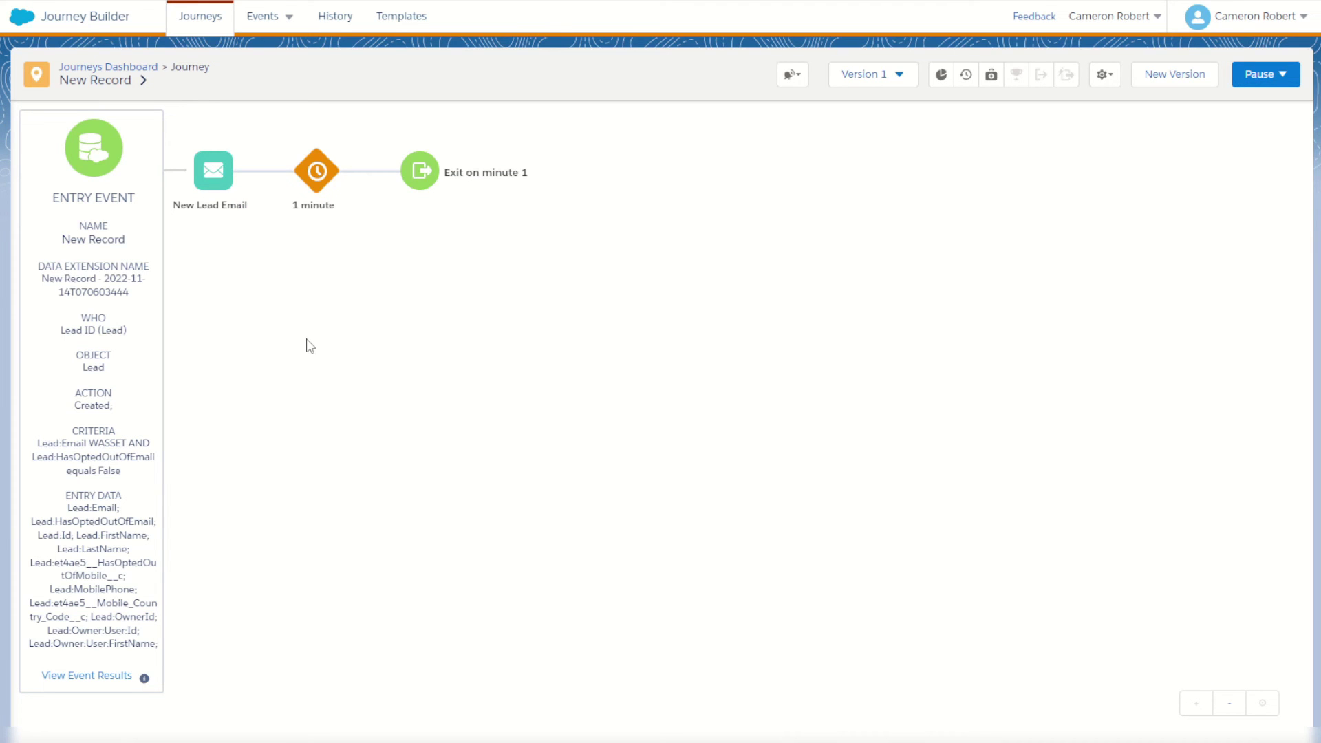
Check the New Record entry event results, reopen the journey from the dashboard, and recheck them
{"action": "left_click", "coordinate": [75, 678]}
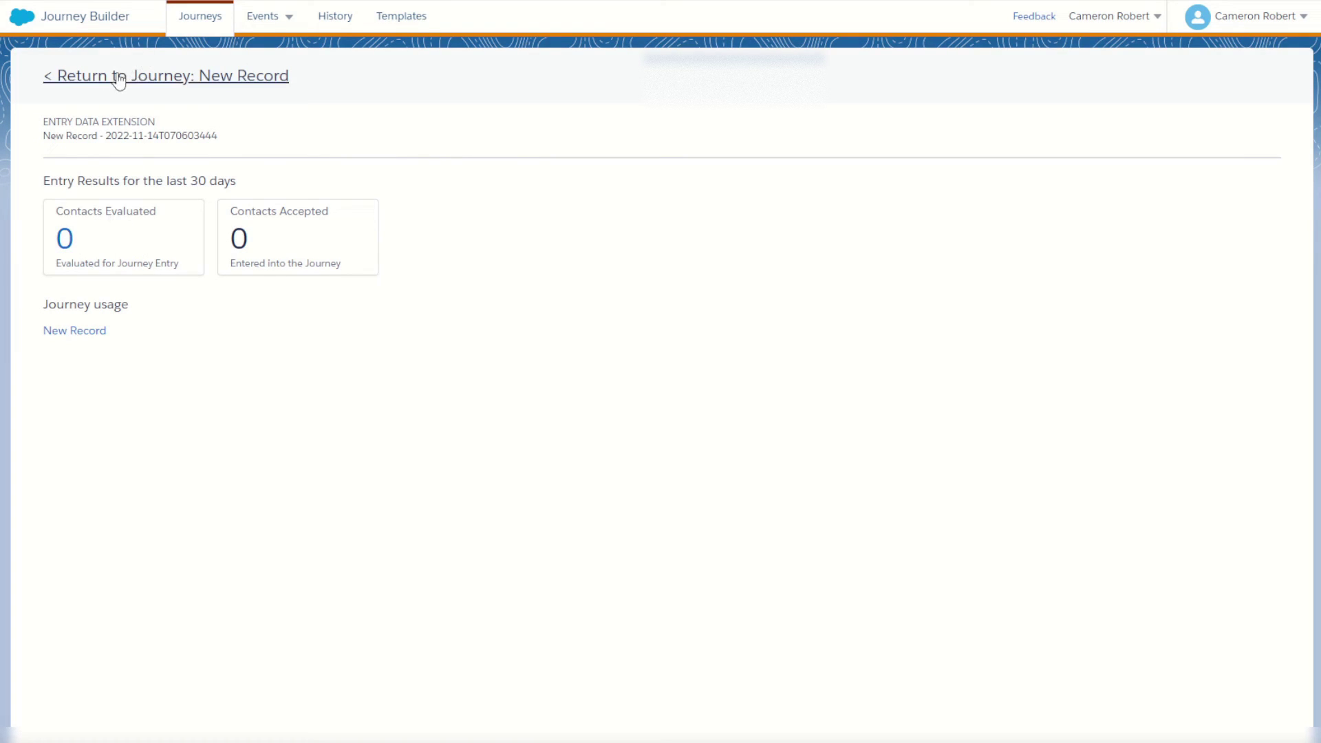
{"action": "left_click", "coordinate": [197, 21]}
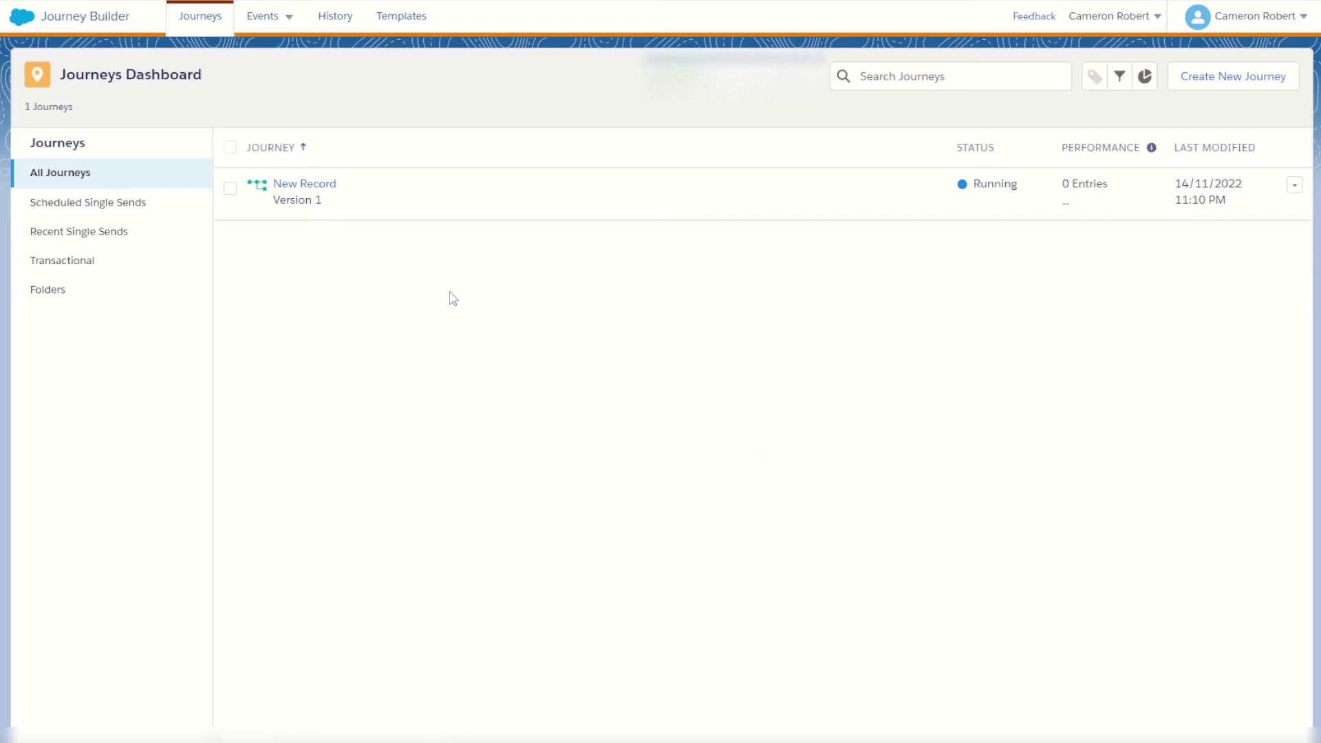
{"action": "left_click", "coordinate": [317, 193]}
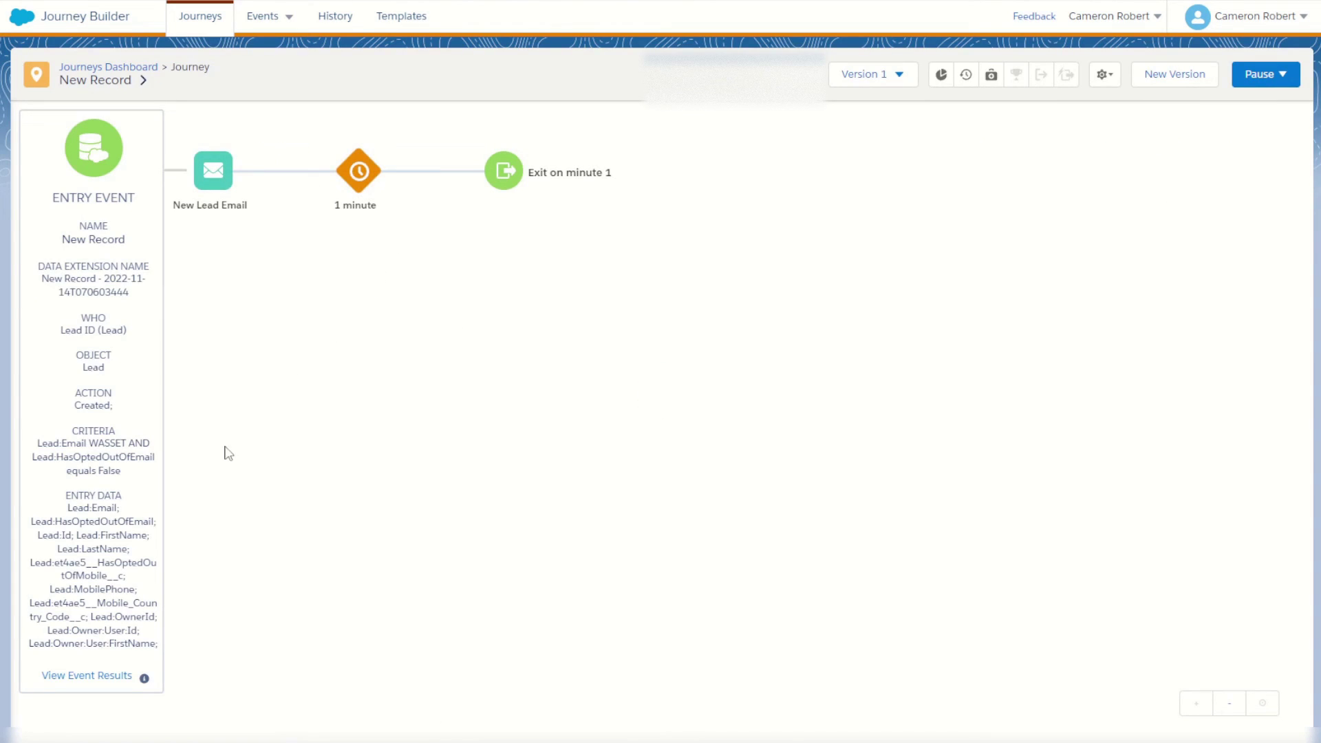
{"action": "left_click", "coordinate": [78, 680]}
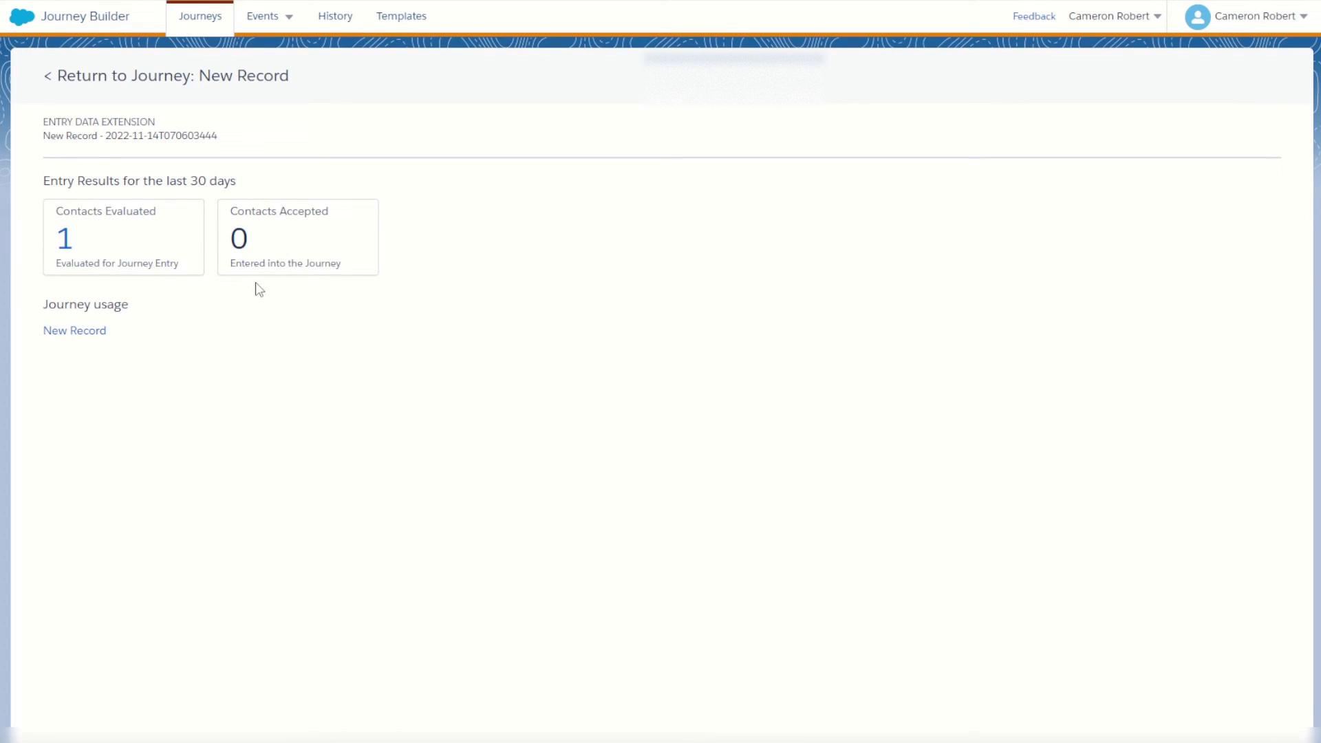
{"action": "left_click", "coordinate": [70, 76]}
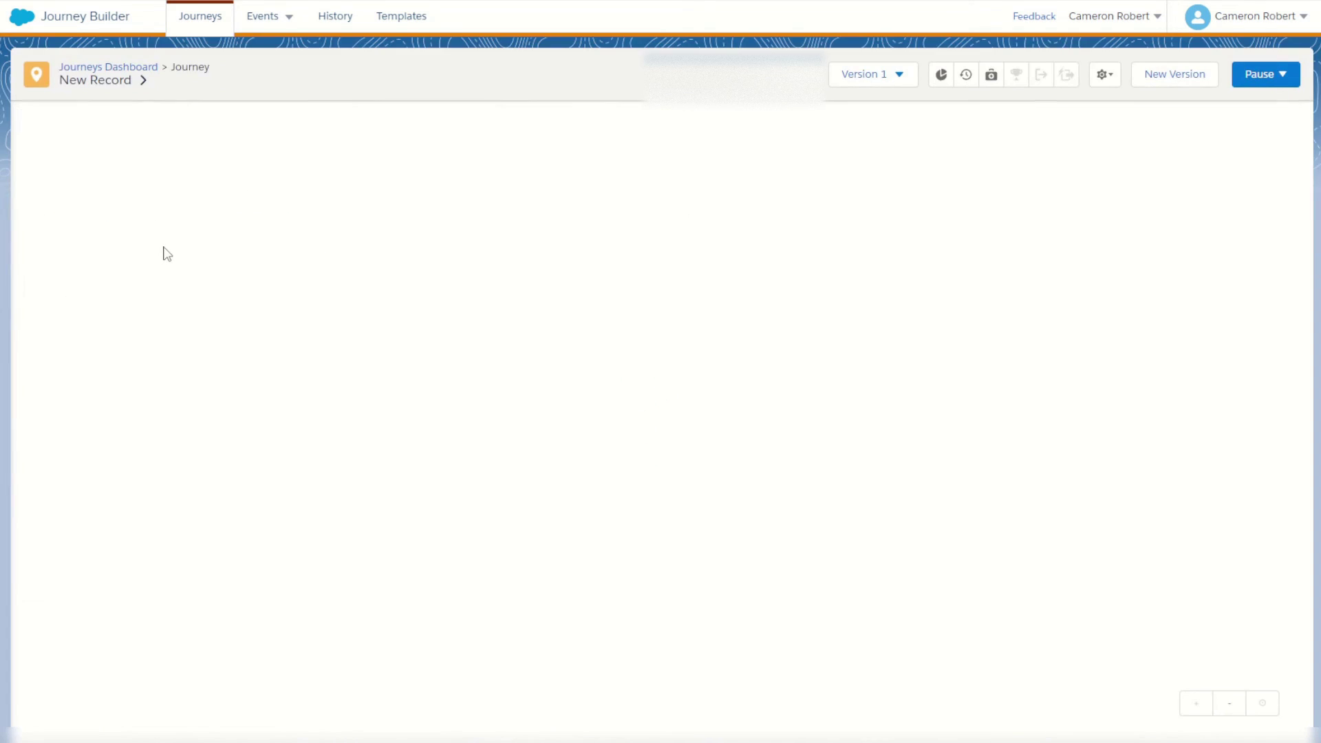
View the entry event results showing 1 contact accepted and open its Journey History entry
{"action": "left_click", "coordinate": [100, 68]}
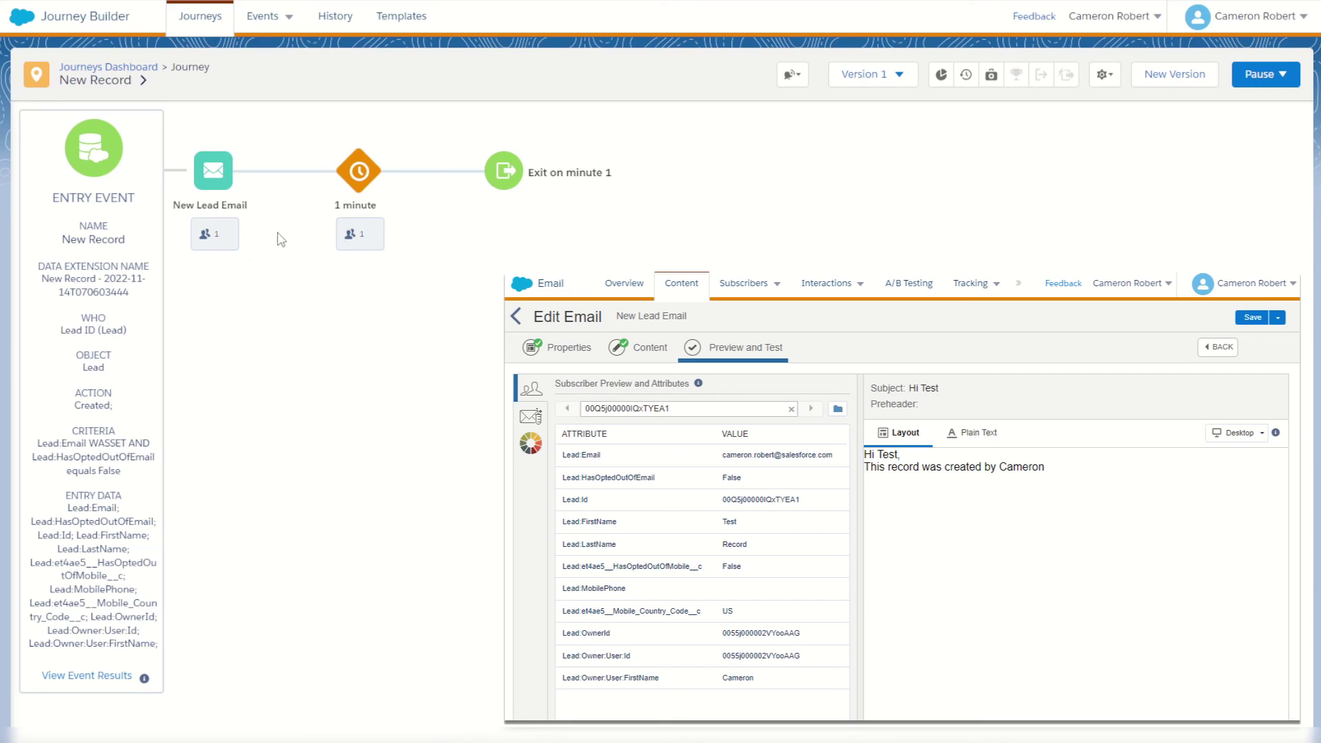
{"action": "mouse_move", "coordinate": [339, 249]}
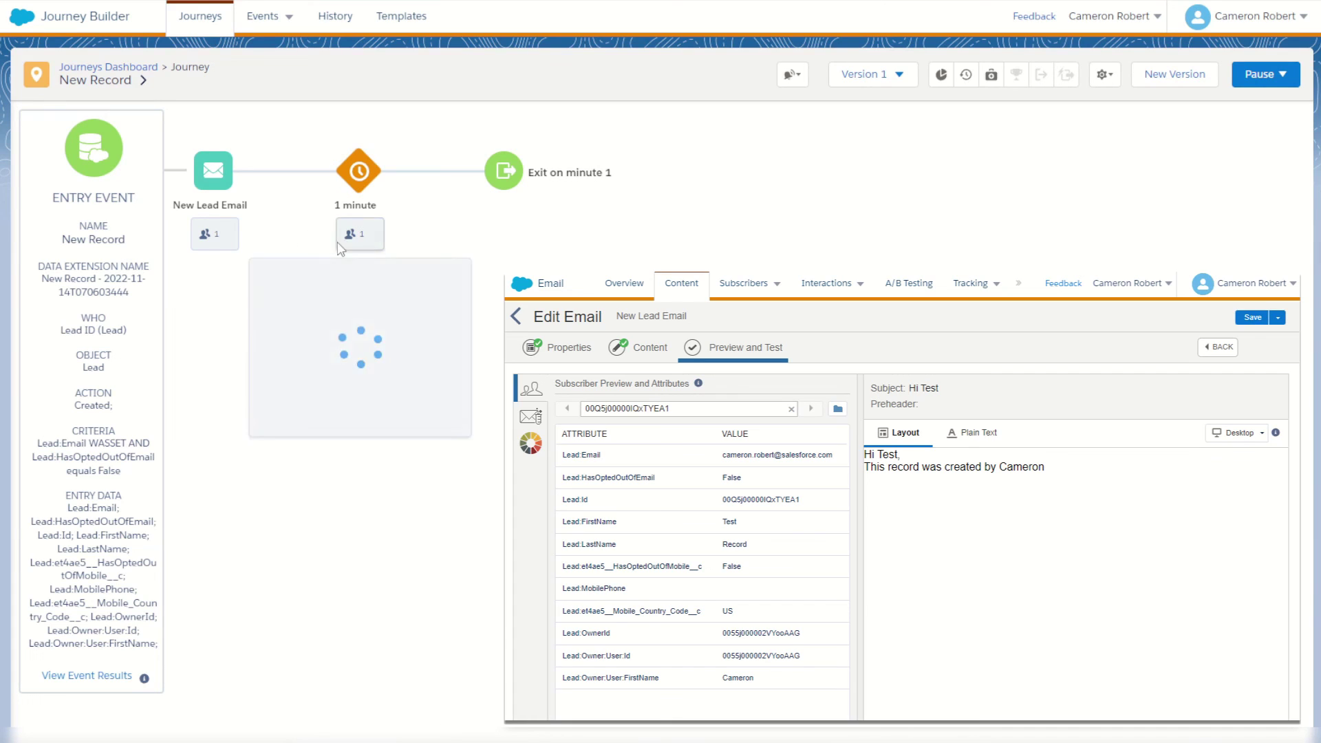
{"action": "left_click", "coordinate": [103, 676]}
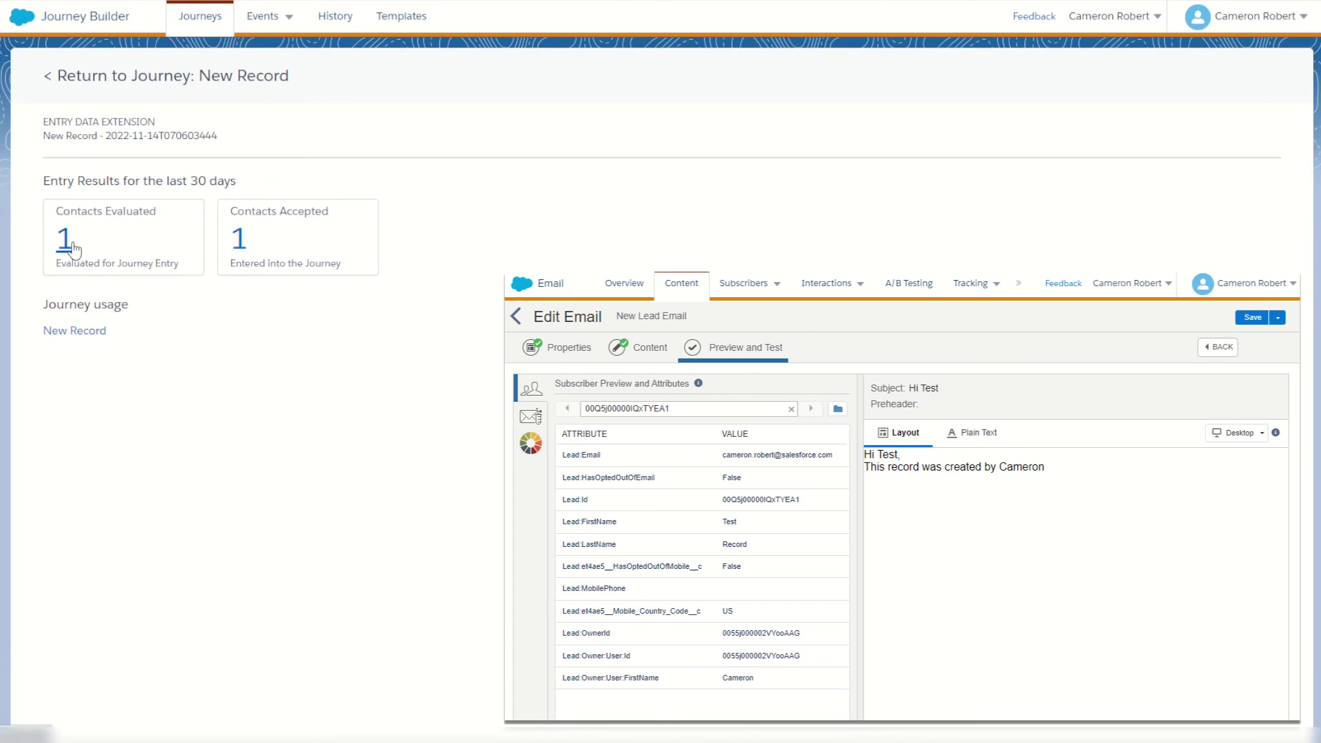
{"action": "left_click", "coordinate": [242, 242]}
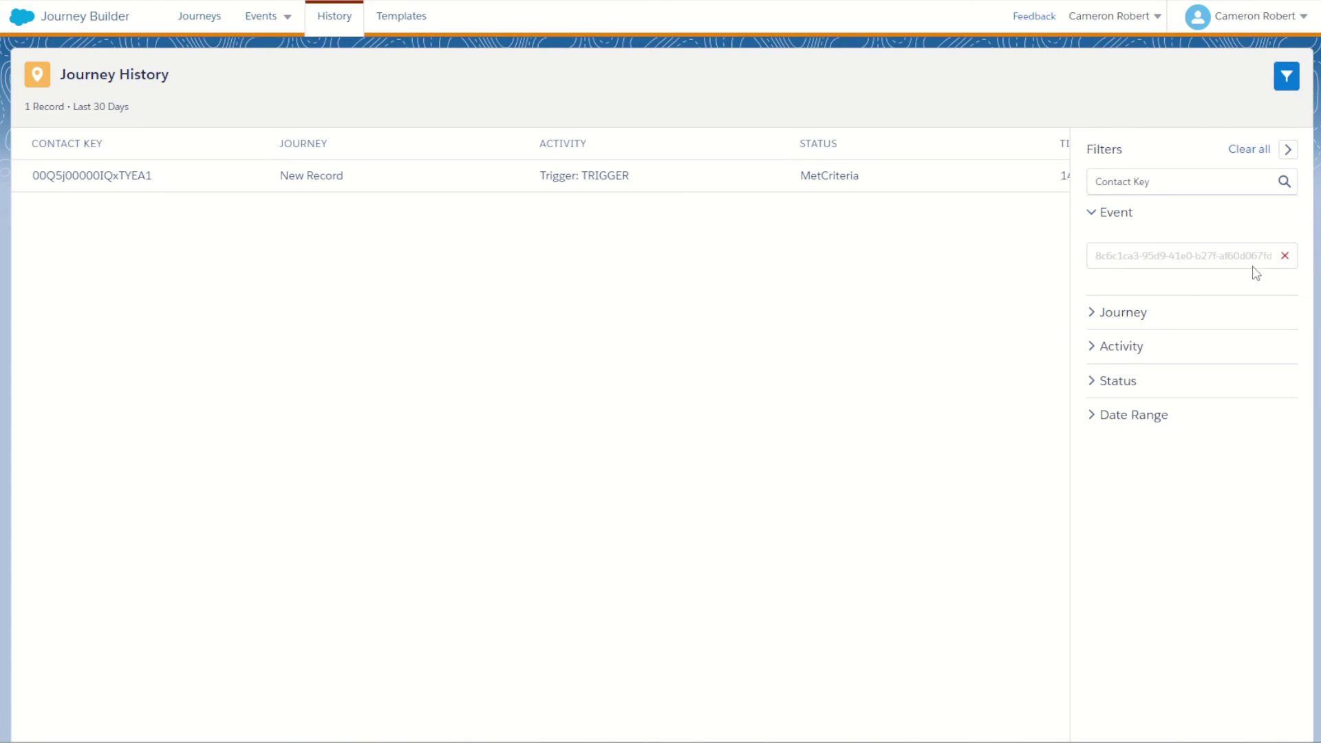
Clear the History filters, filter to New Record, and inspect the New Lead Email row's status and time
{"action": "left_click", "coordinate": [1250, 151]}
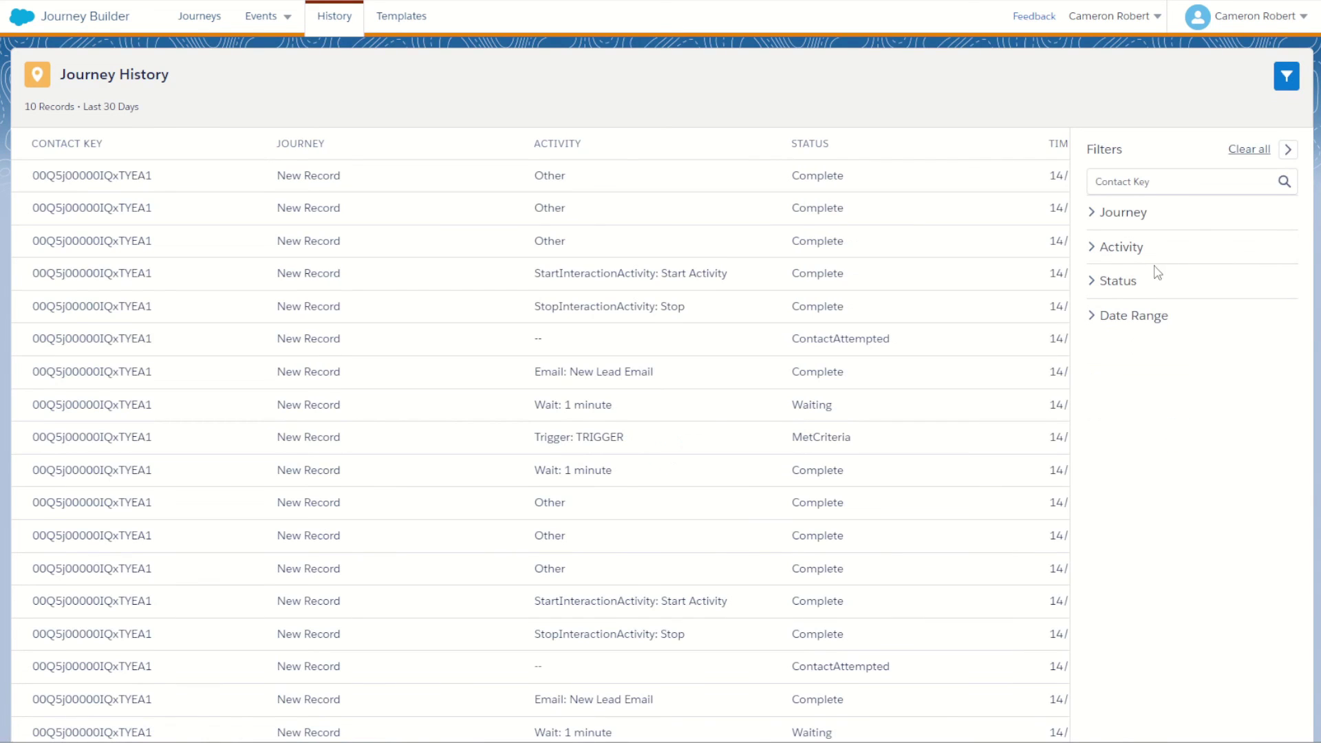
{"action": "left_click", "coordinate": [1110, 233]}
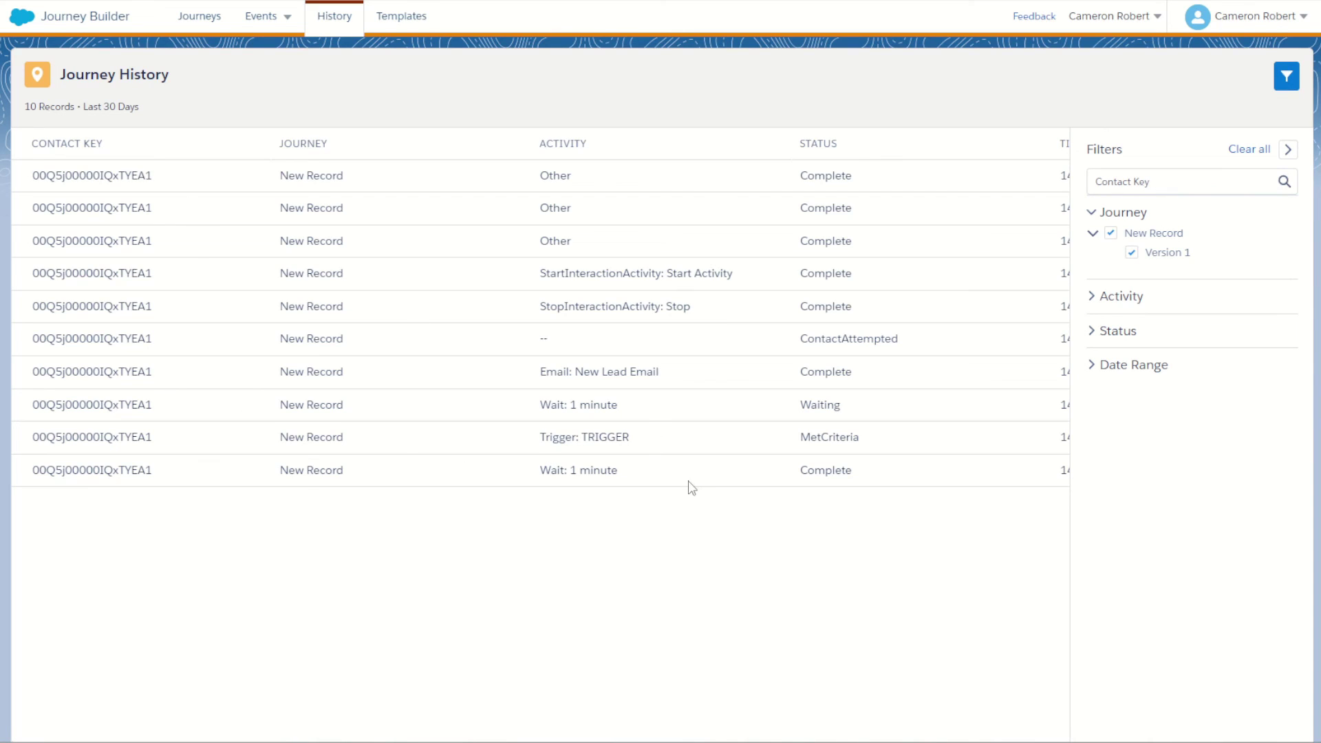
{"action": "left_click_drag", "start_coordinate": [807, 338], "coordinate": [881, 340]}
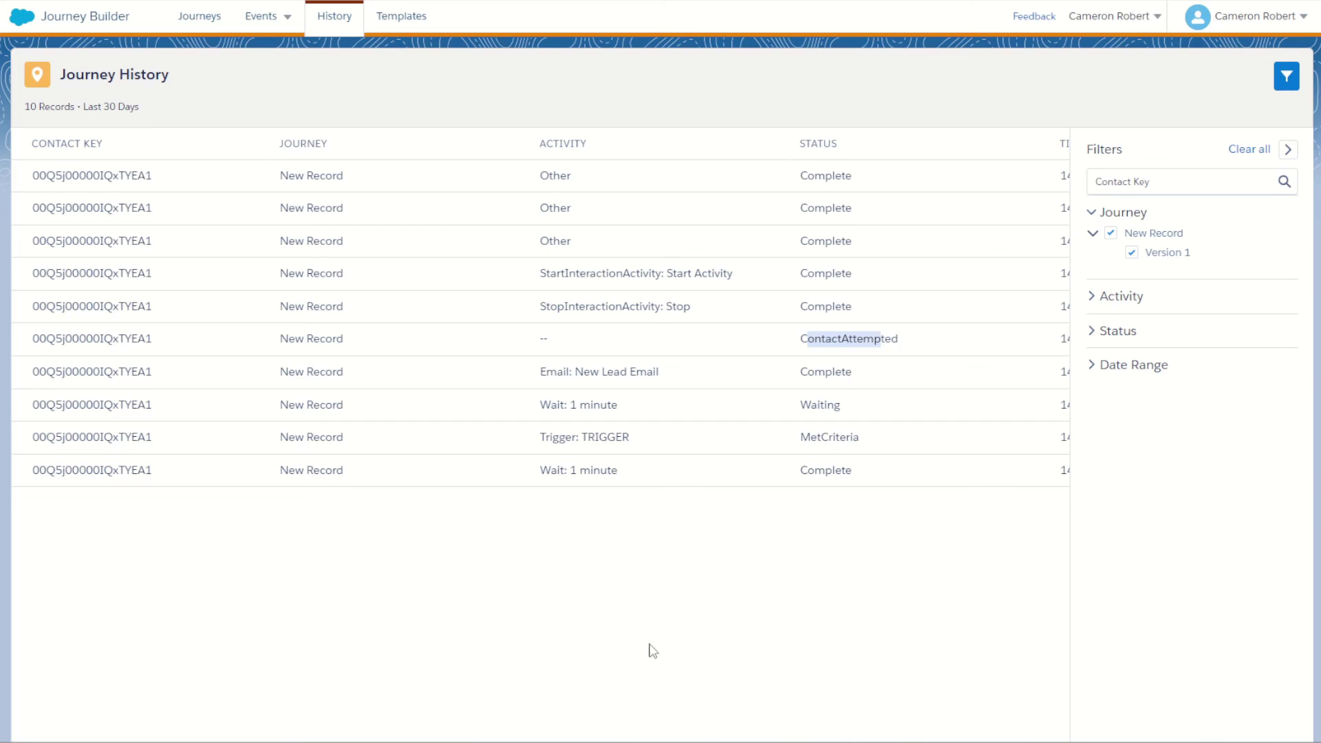
{"action": "left_click", "coordinate": [1288, 149]}
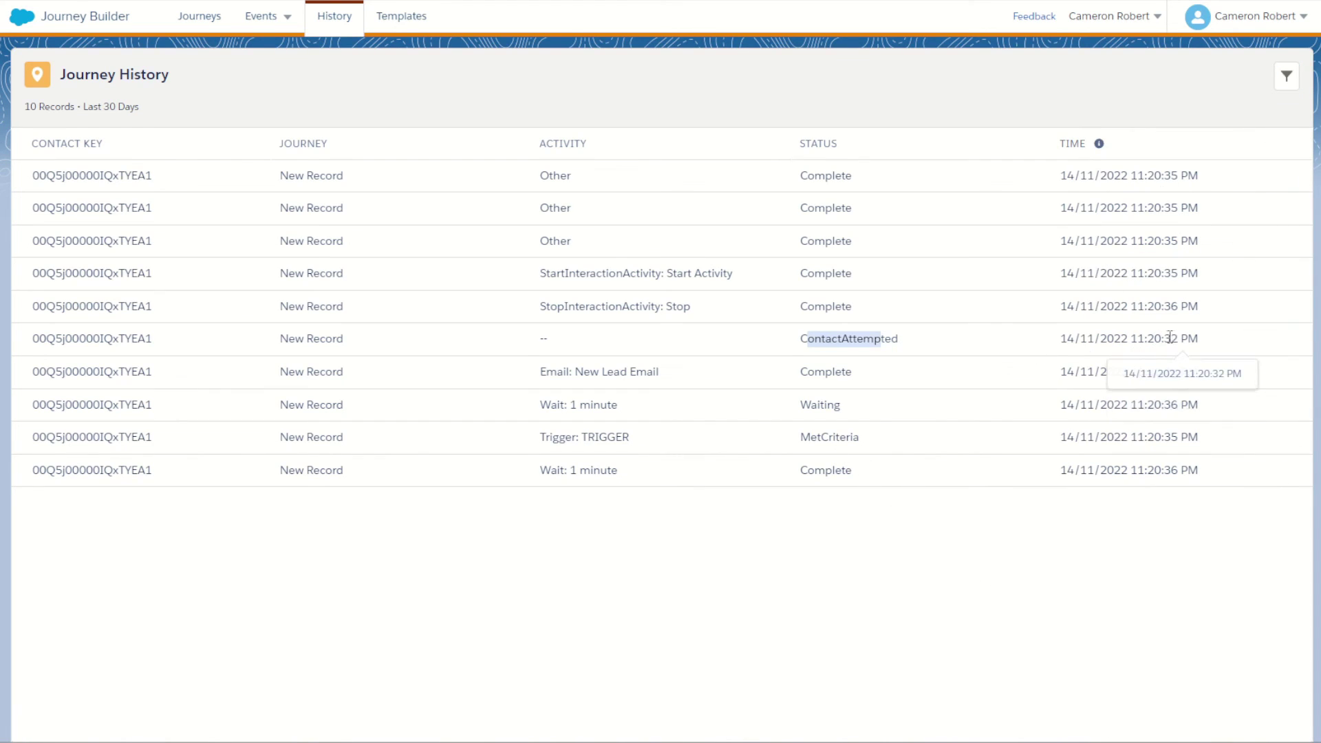
{"action": "left_click_drag", "start_coordinate": [1164, 338], "coordinate": [1171, 342]}
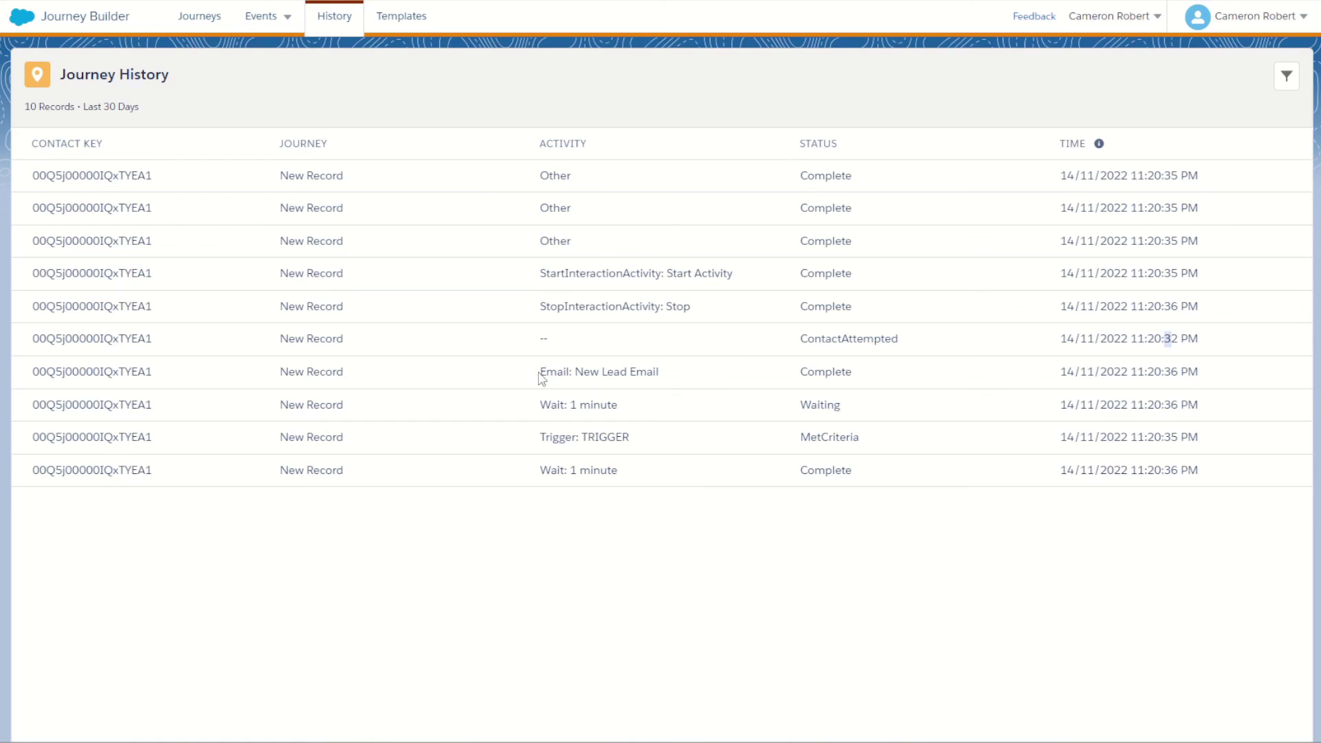
{"action": "left_click_drag", "start_coordinate": [540, 372], "coordinate": [1173, 373]}
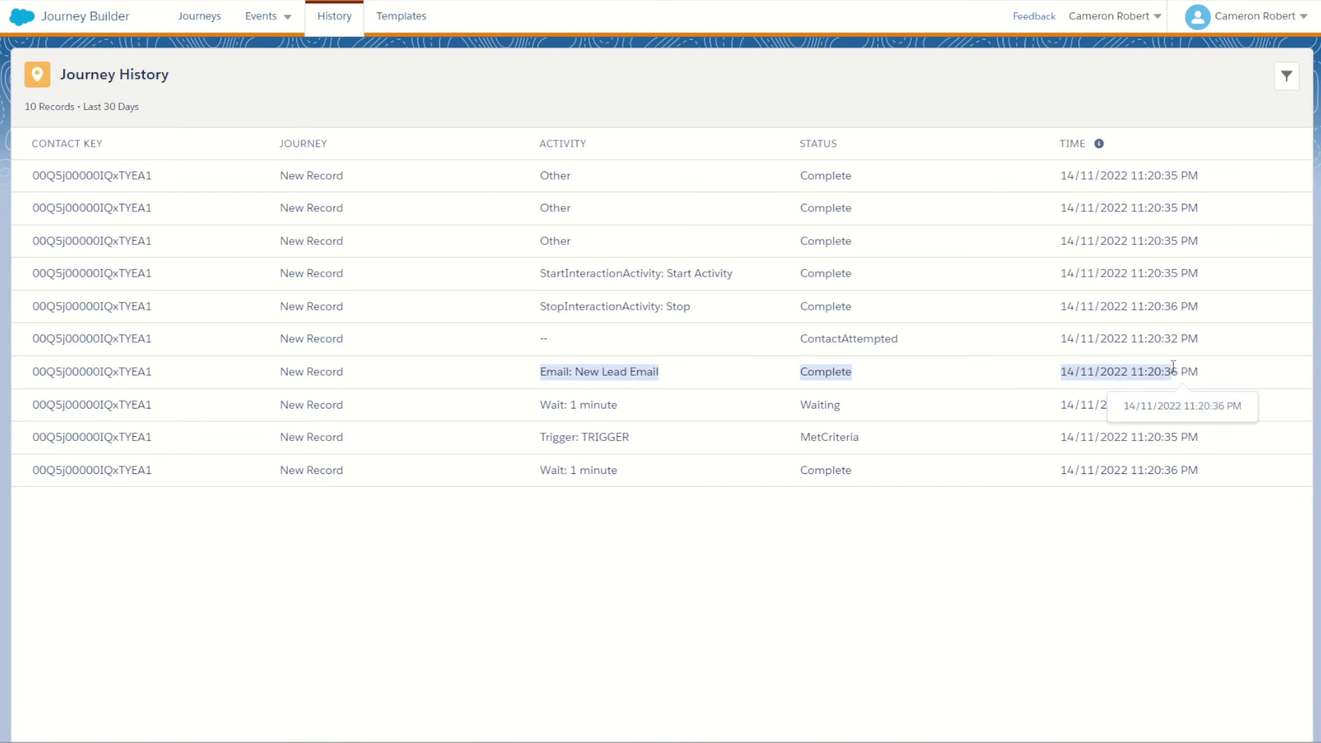
{"action": "left_click", "coordinate": [823, 551]}
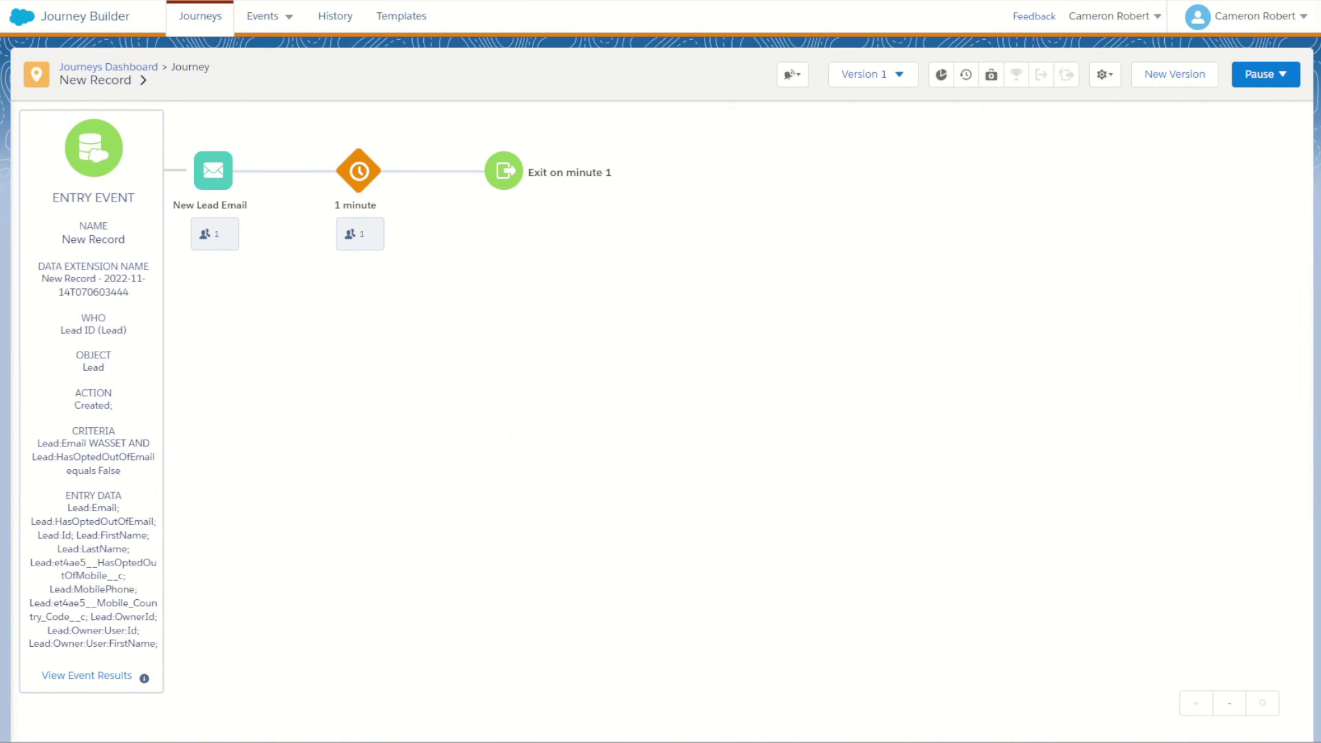